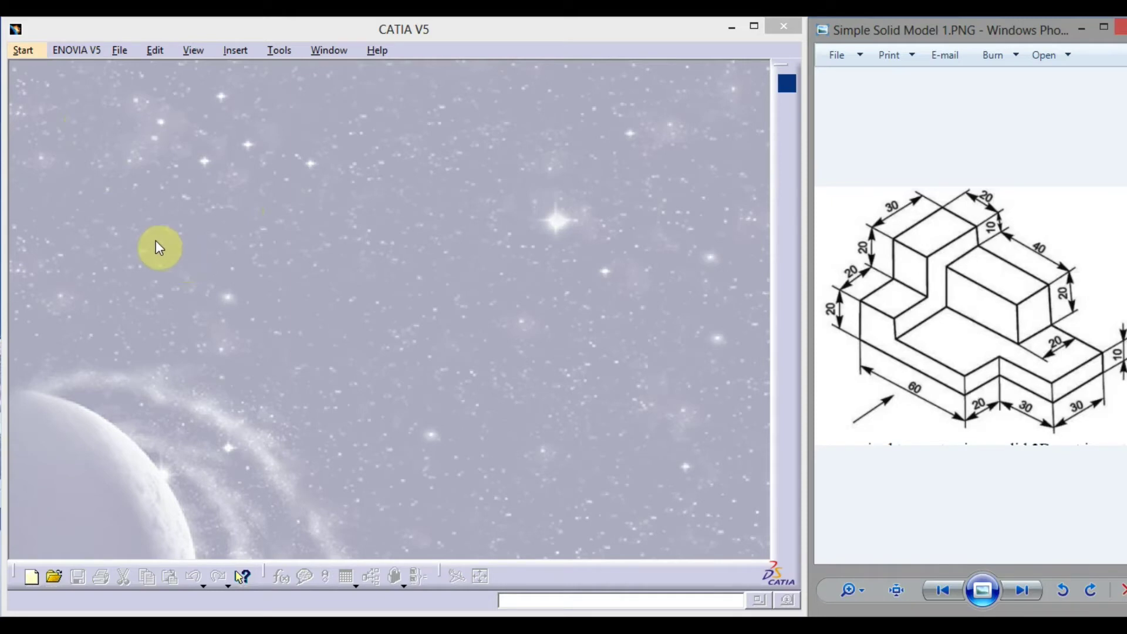
Step: Create a new Part Design part named "Simple Solid Model 1"
left_click(30, 51)
mouse_move(51, 89)
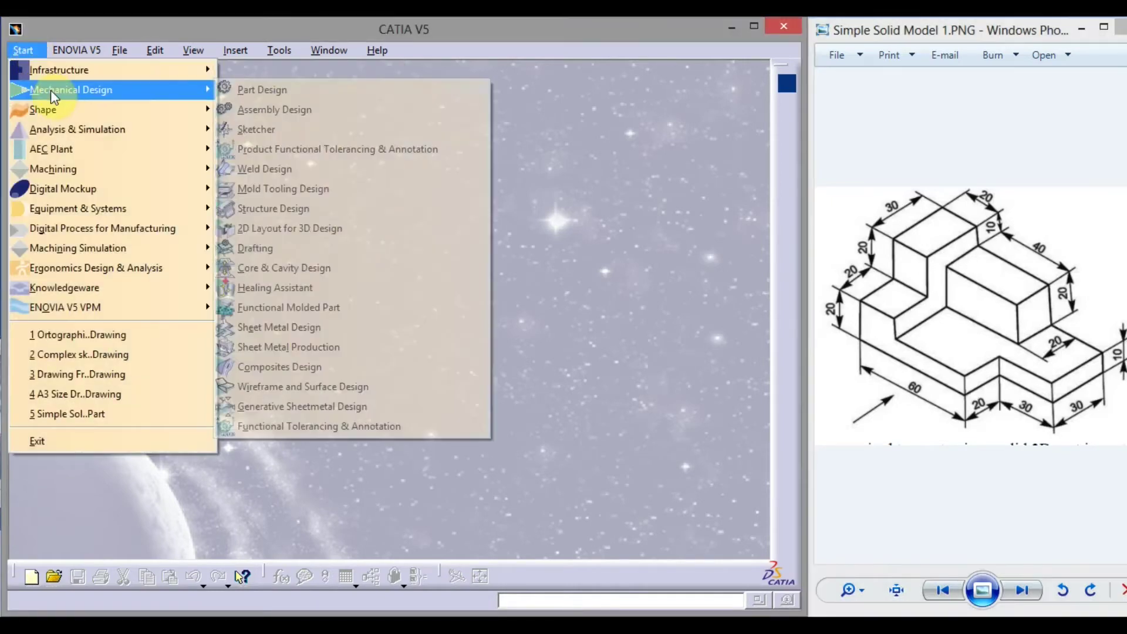
left_click(242, 90)
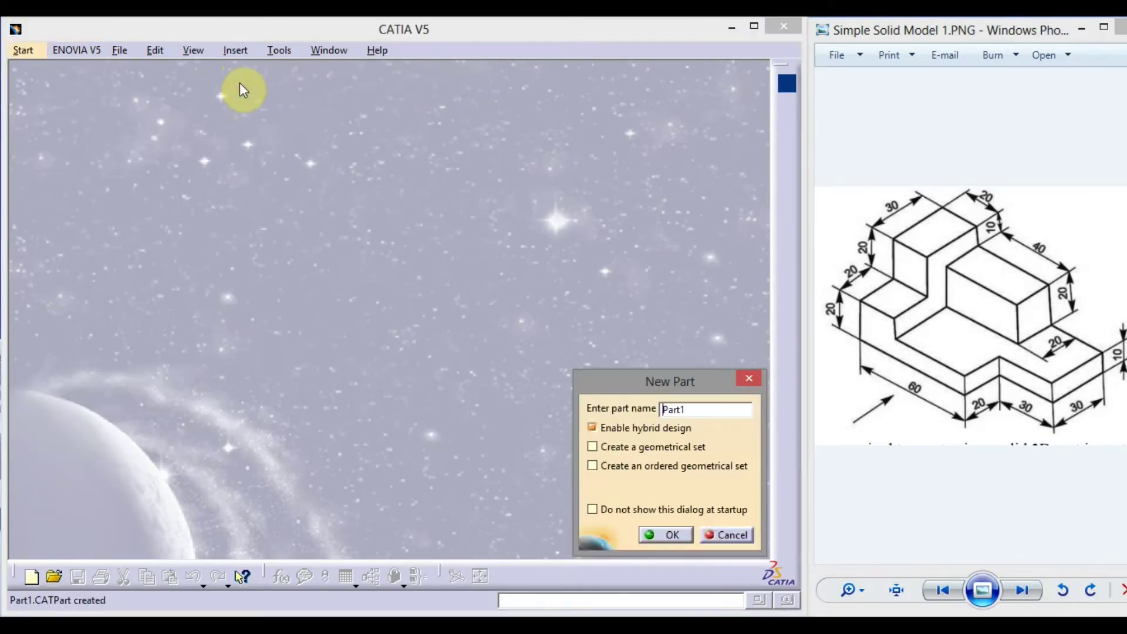
double_click(674, 410)
type("Simple Solid Model 1")
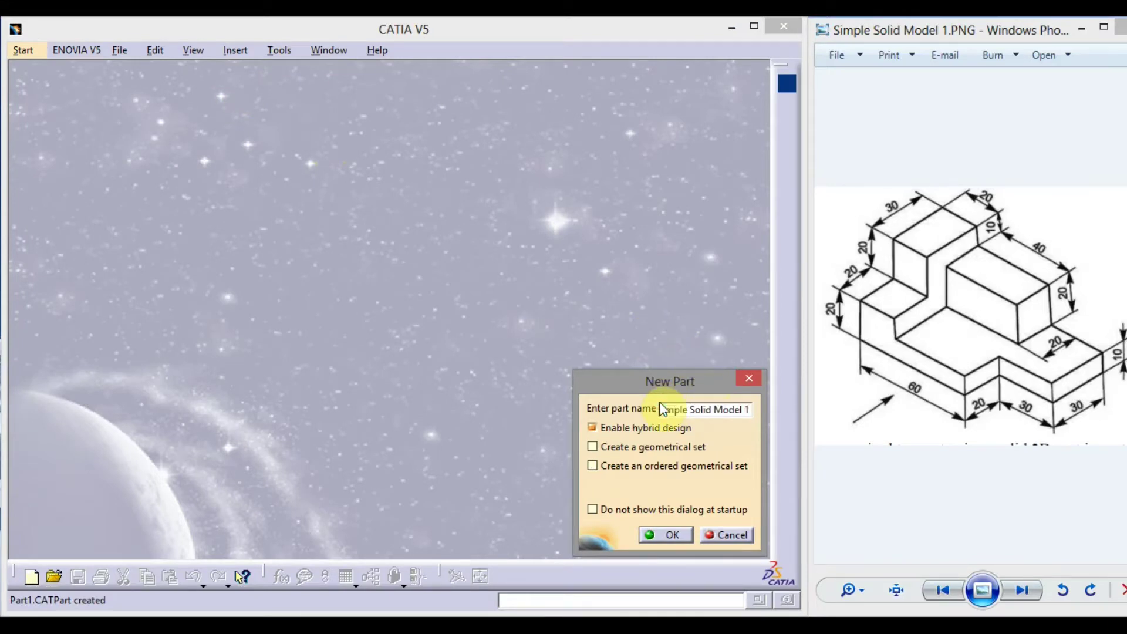
left_click(670, 534)
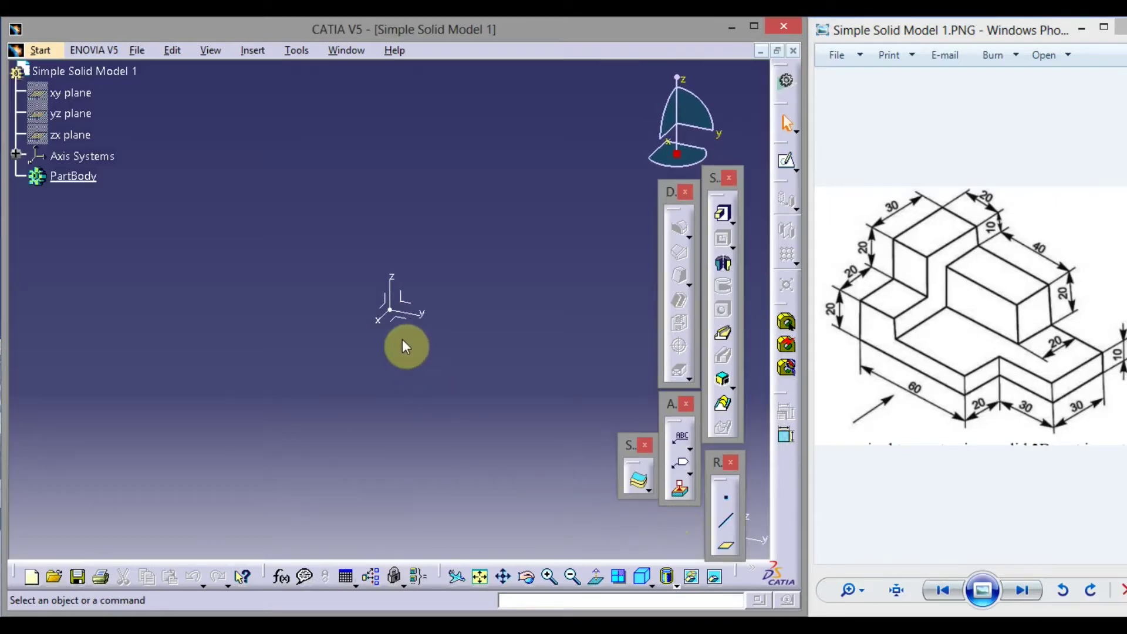
Step: Start a sketch on the XY plane and draw a rectangle from the origin, about 141 mm wide and 81 mm high
left_click(404, 323)
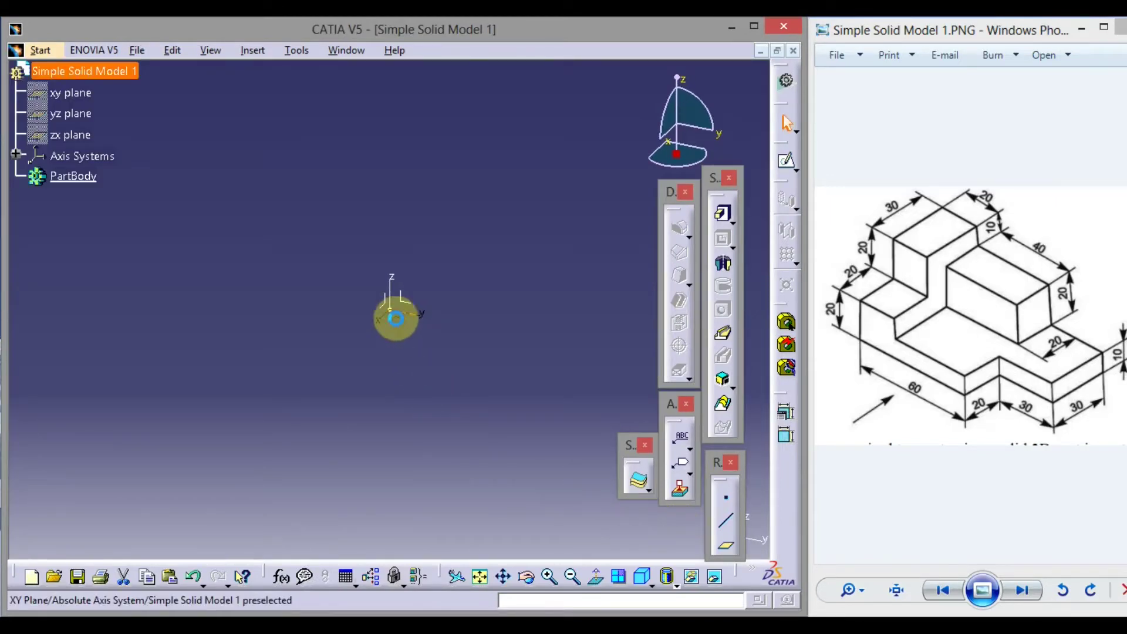
left_click(783, 165)
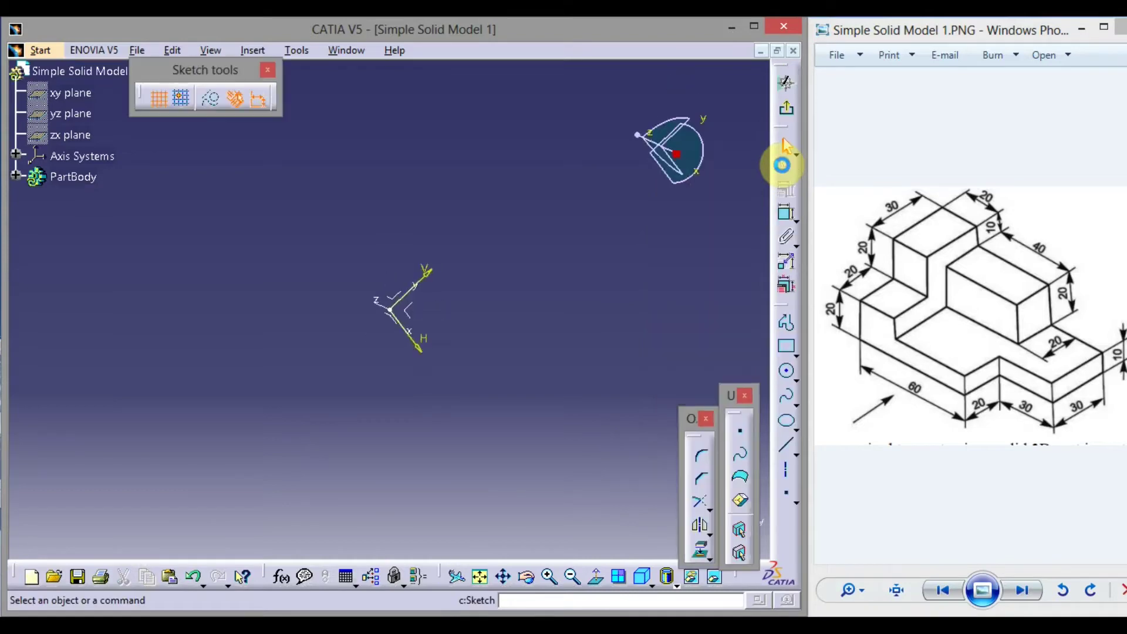
mouse_move(667, 340)
middle_mouse_down()
mouse_move(645, 320)
mouse_move(574, 365)
middle_mouse_up()
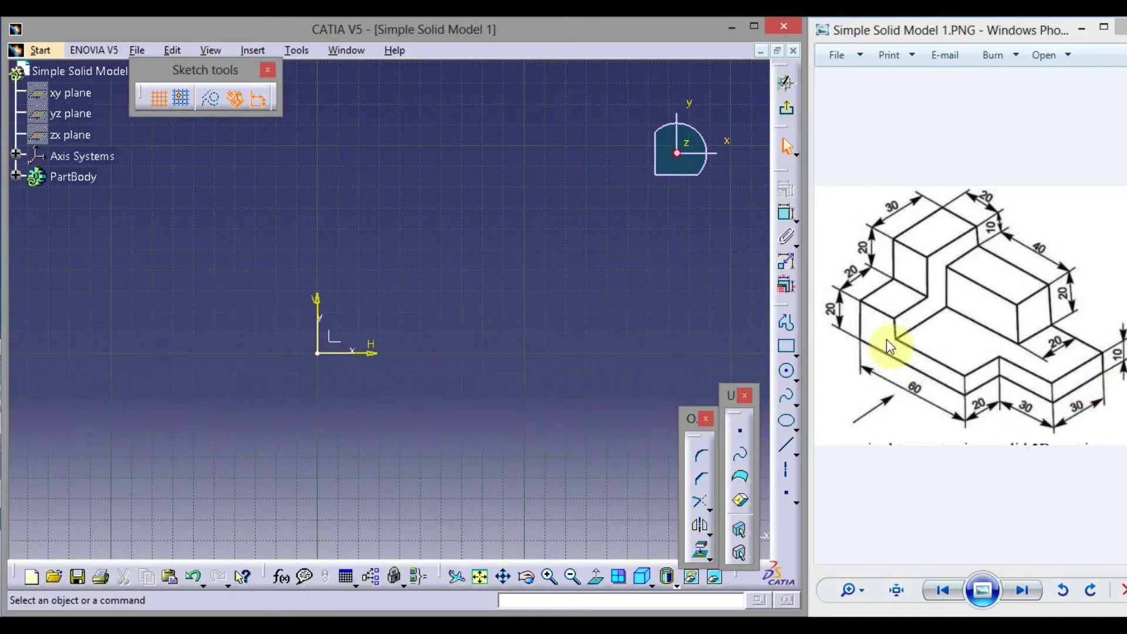
left_click(787, 344)
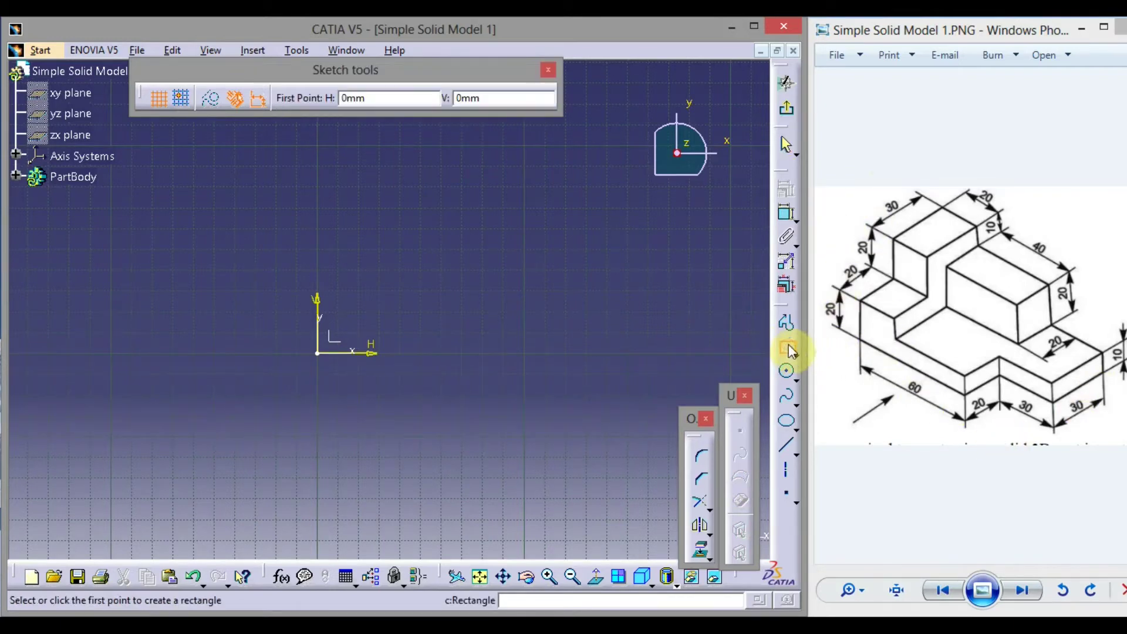
left_click(320, 354)
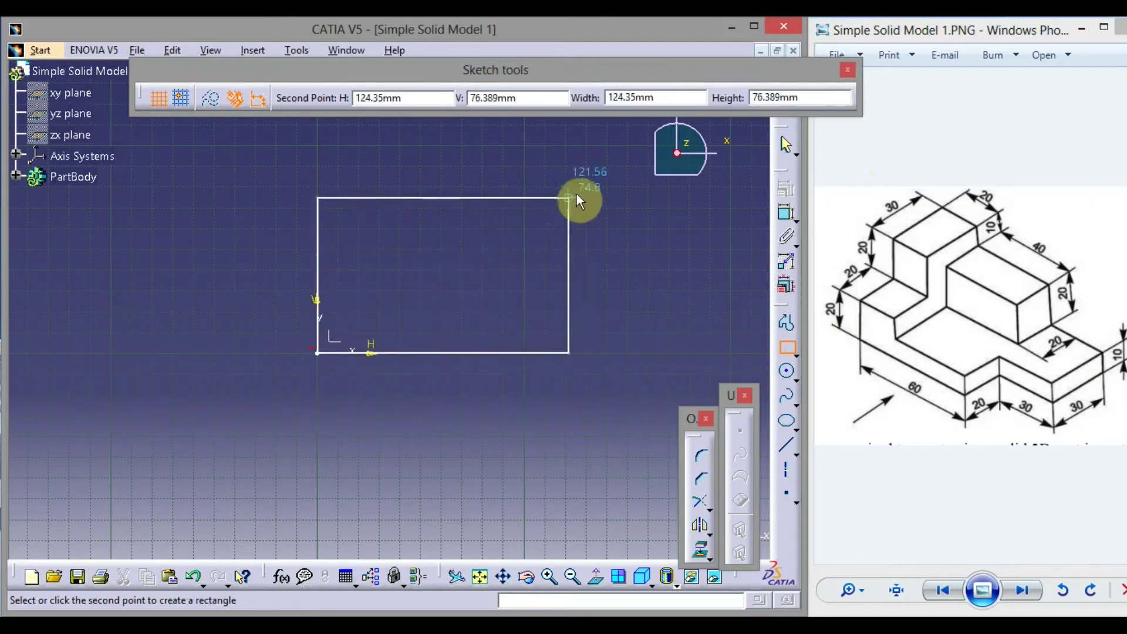
left_click(608, 184)
middle_click_drag(659, 234, 634, 281)
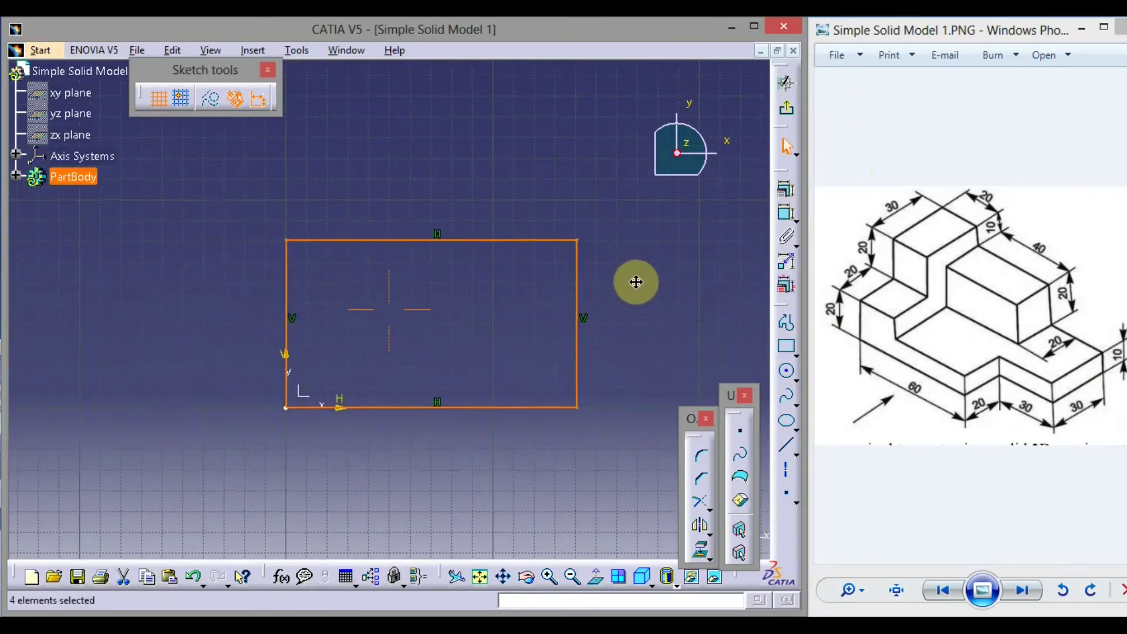
left_click(657, 269)
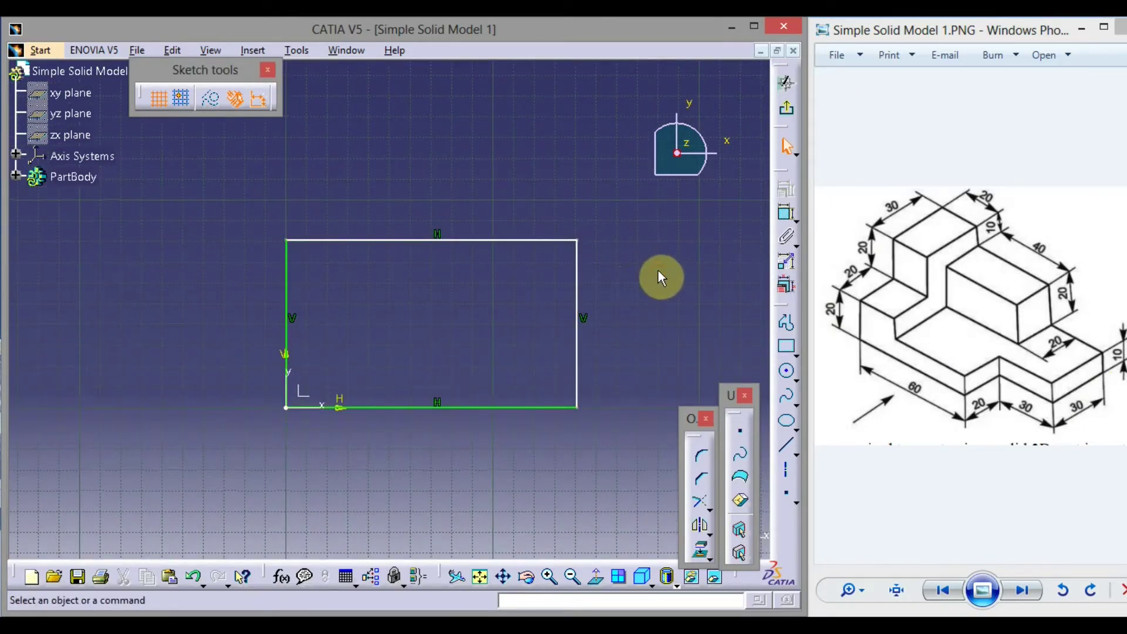
Step: Dimension the rectangle's horizontal width and vertical height
left_click(785, 217)
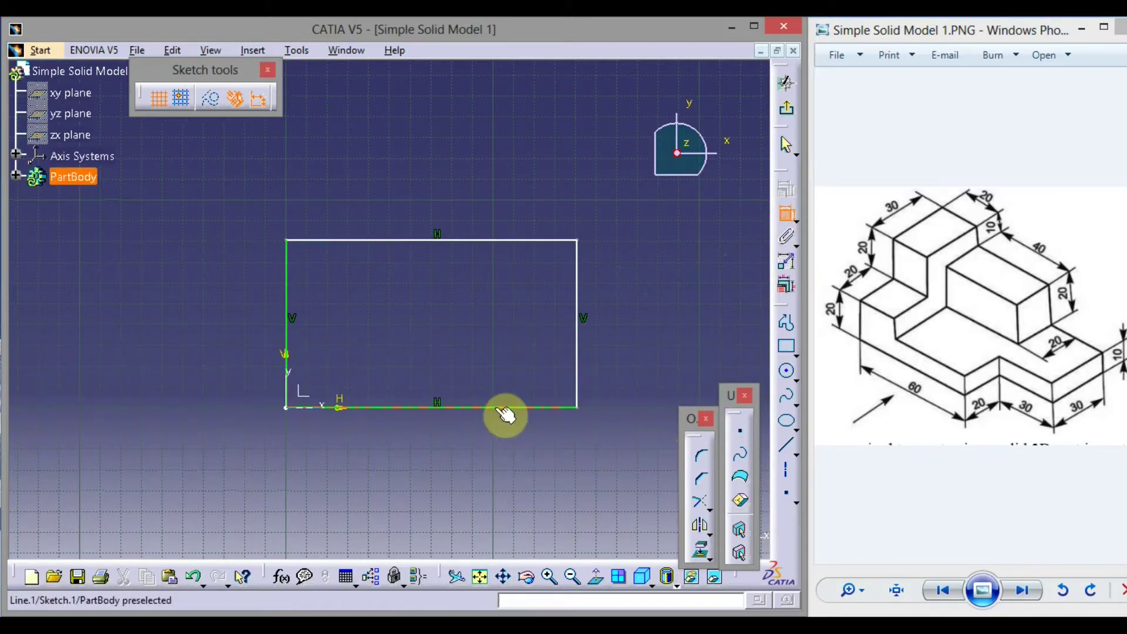
left_click(505, 415)
left_click(427, 464)
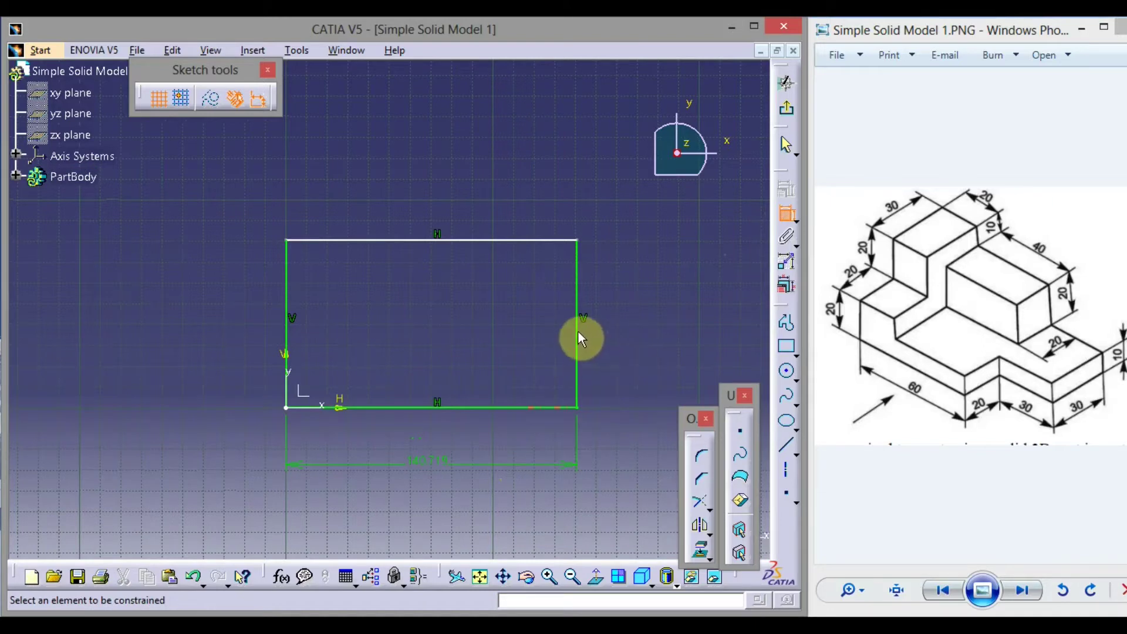
left_click(577, 330)
left_click(643, 327)
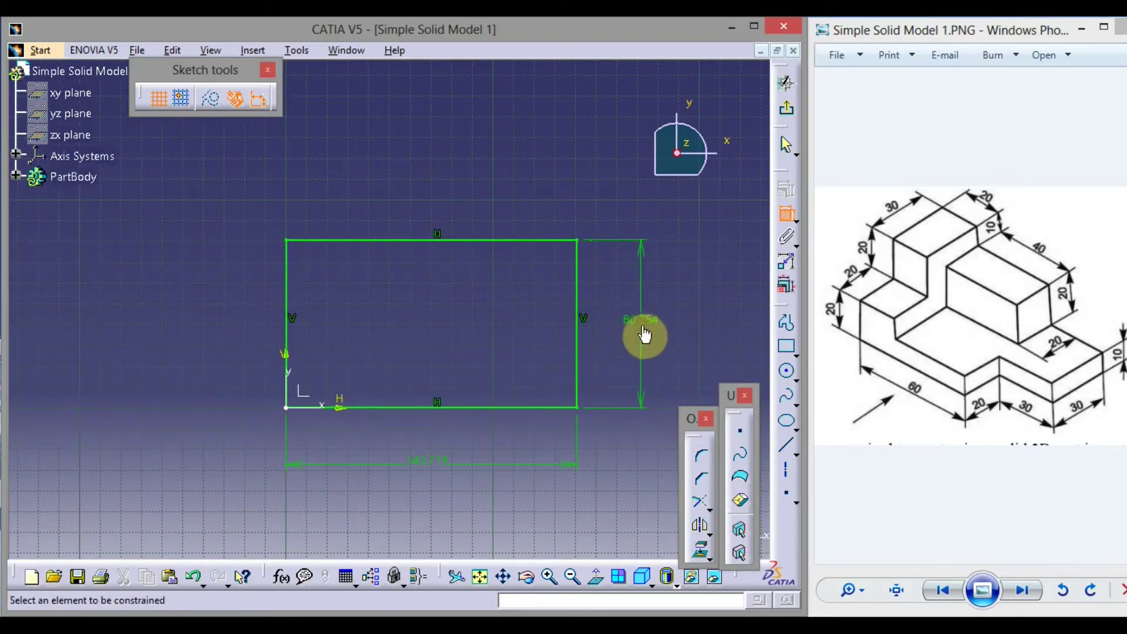
left_click(786, 213)
middle_click_drag(711, 281, 702, 251)
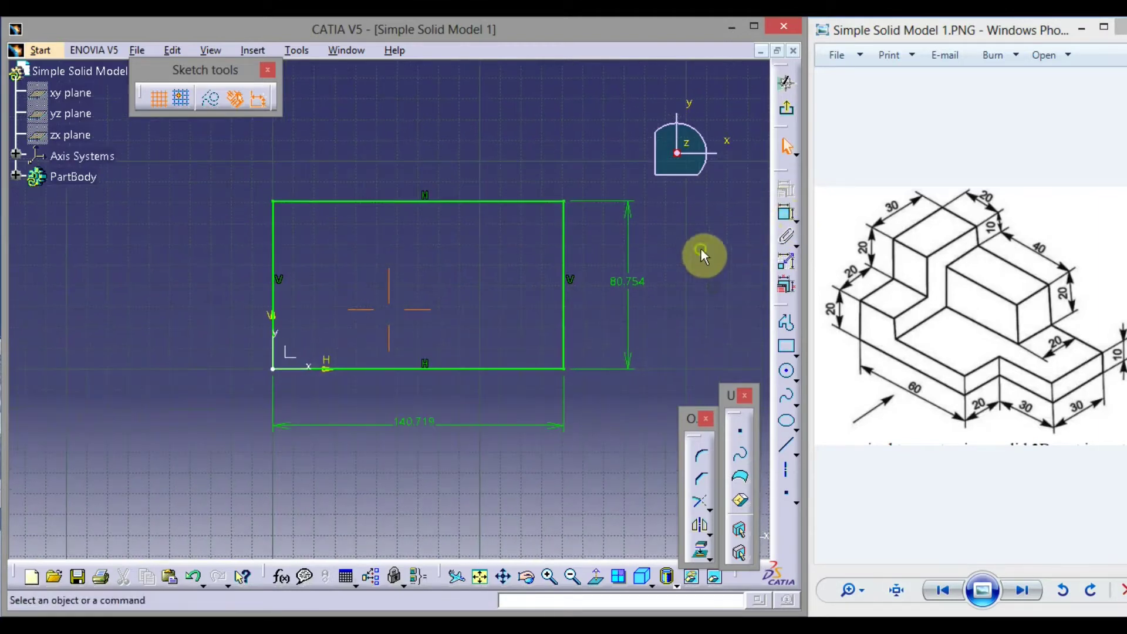
Step: Set the rectangle's width to 90 mm and its height to 50 mm
double_click(419, 417)
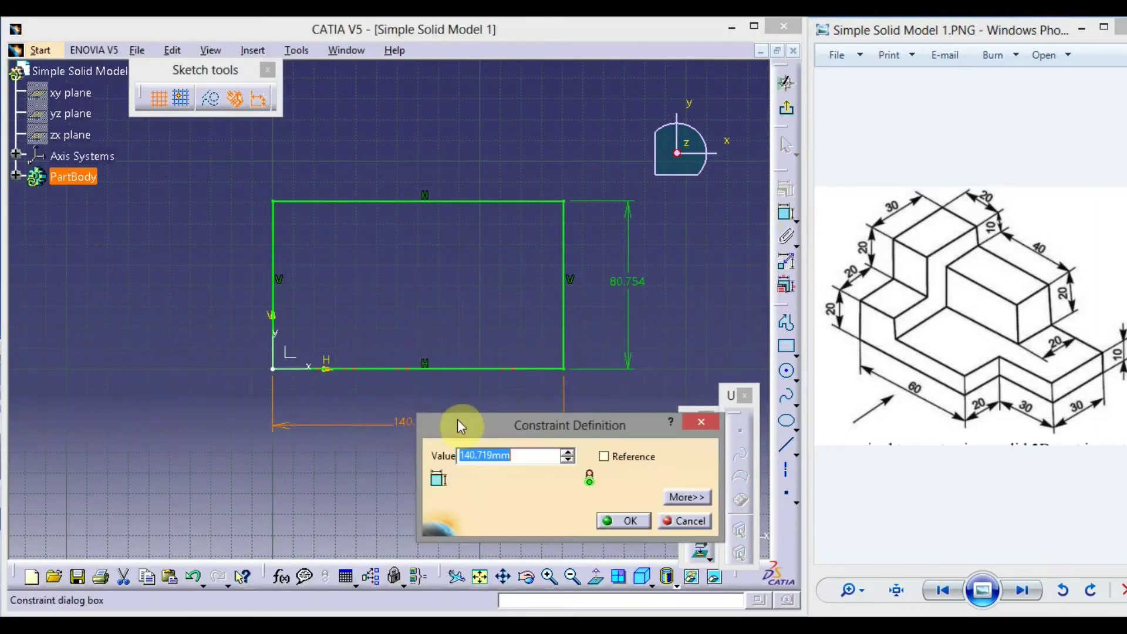
type("90")
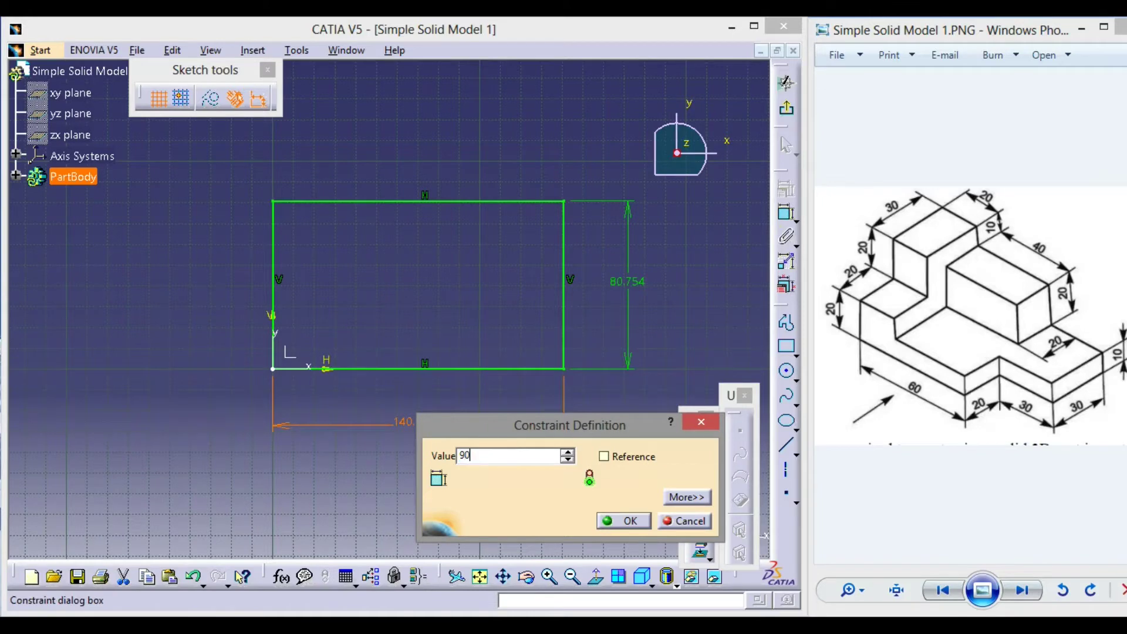
key("Return")
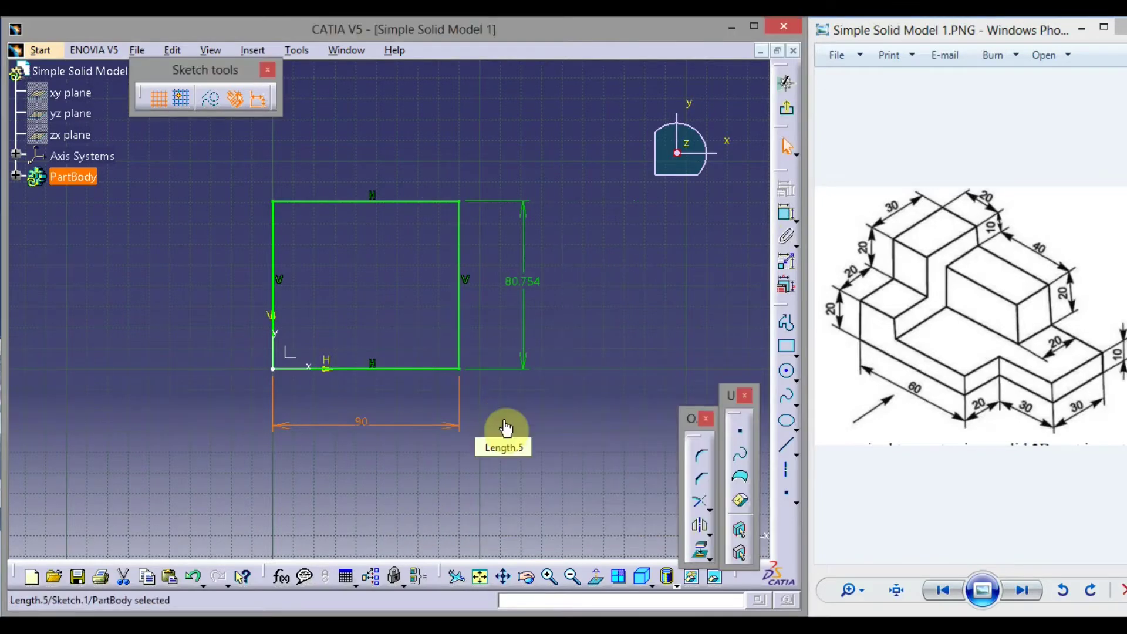
double_click(534, 279)
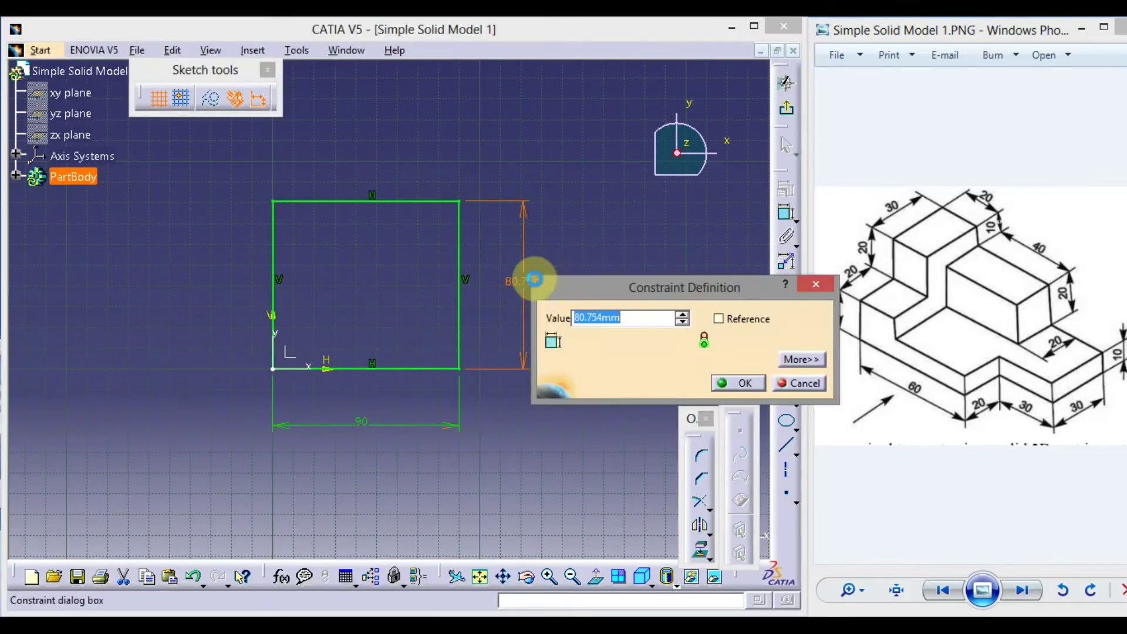
type("50")
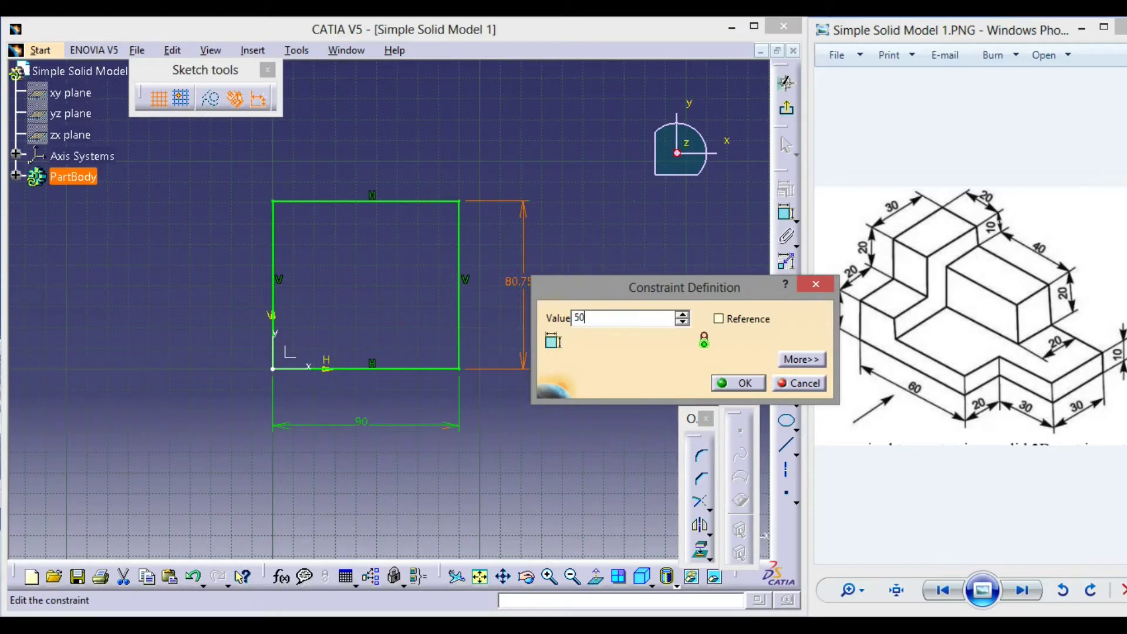
key("Return")
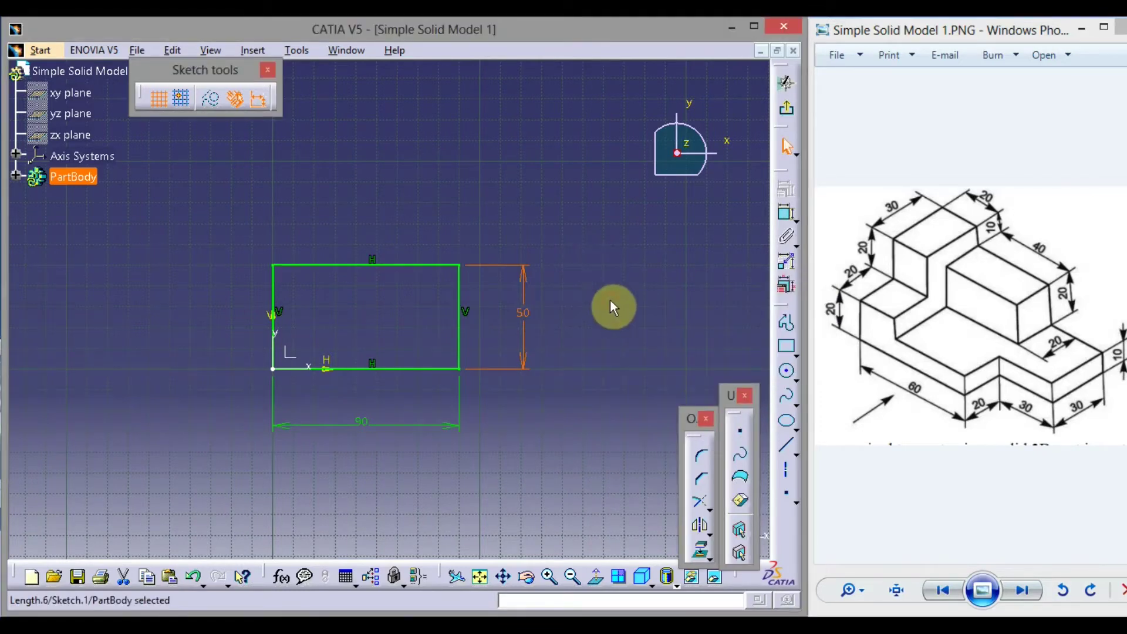
left_click(610, 301)
mouse_move(611, 299)
middle_mouse_down()
mouse_move(609, 236)
mouse_move(682, 240)
middle_mouse_up()
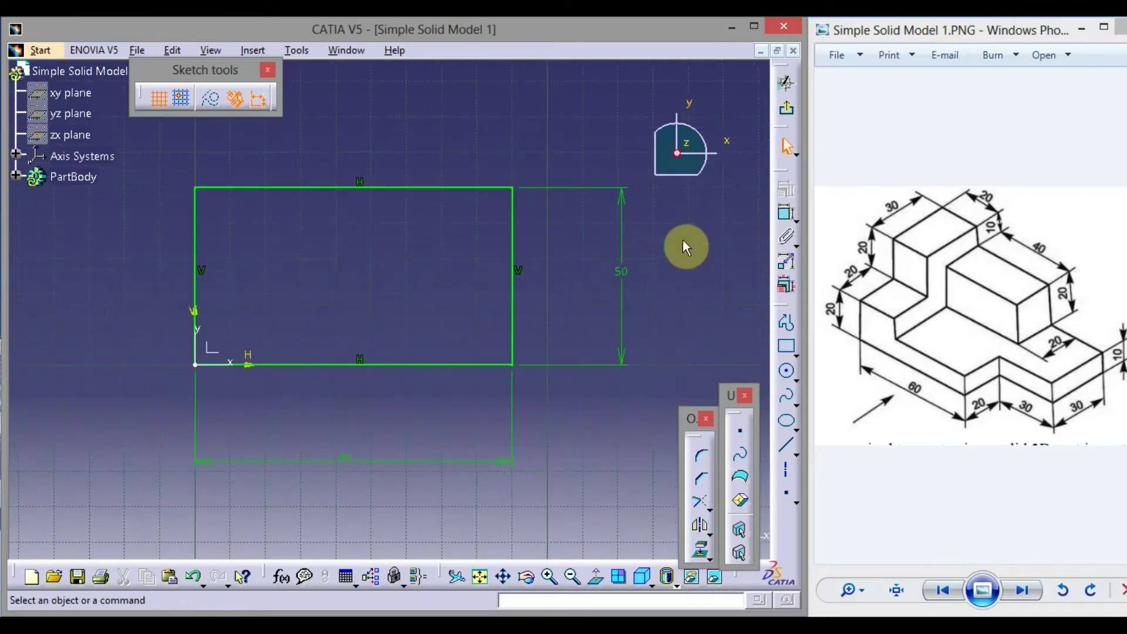
Step: Exit the sketch and pad the rectangle 10 mm upward to form the base plate
left_click(788, 116)
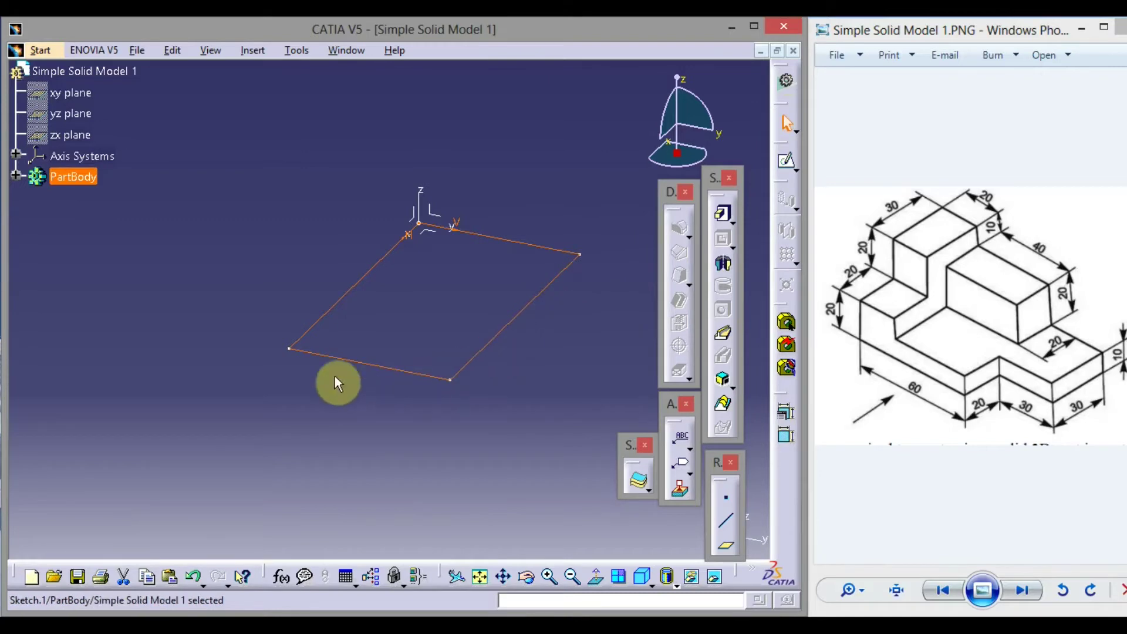
left_click(726, 220)
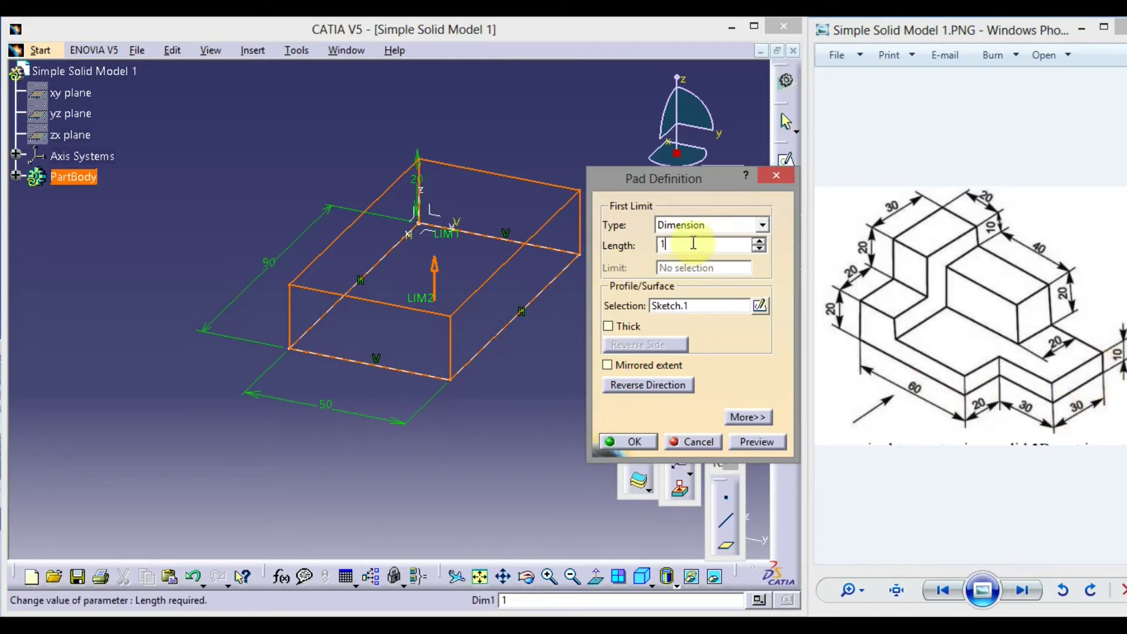
type("0")
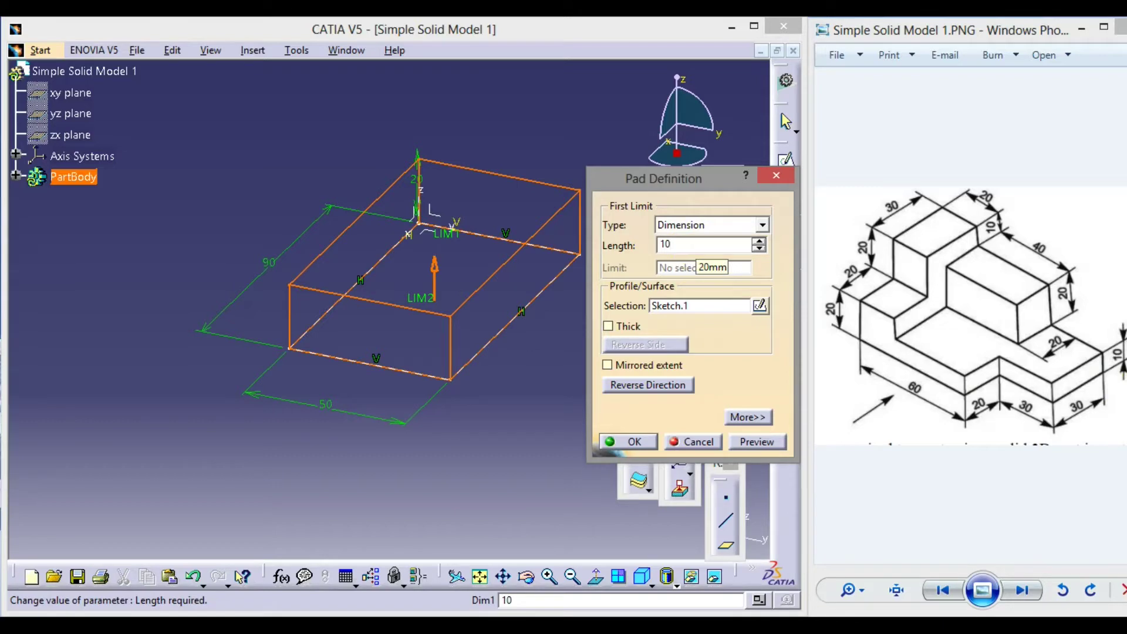
left_click(435, 271)
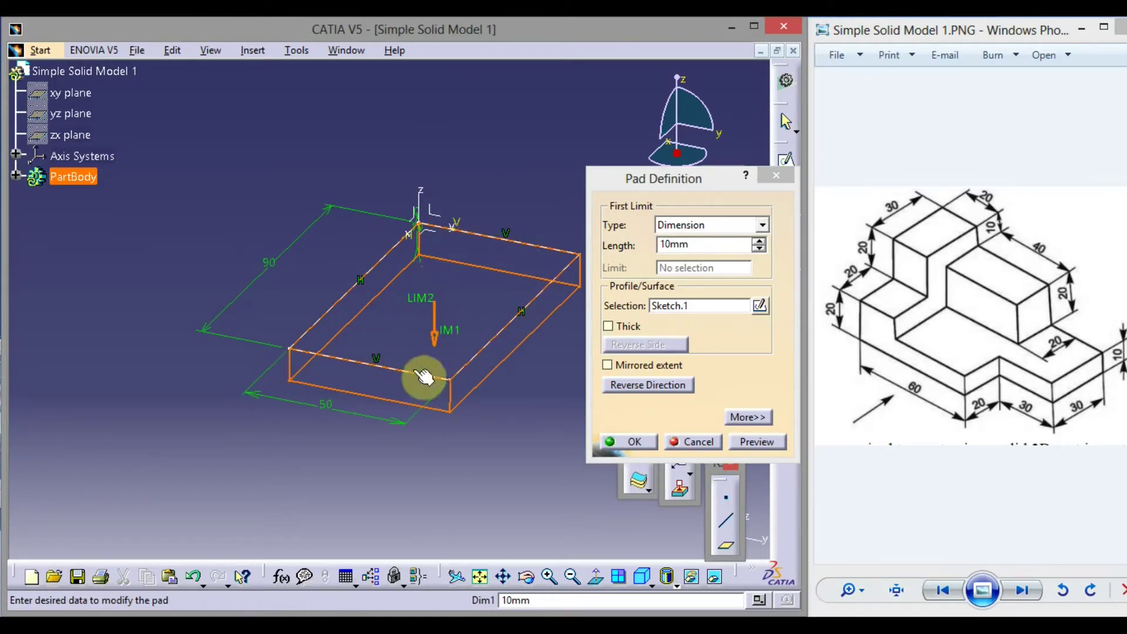
left_click(434, 344)
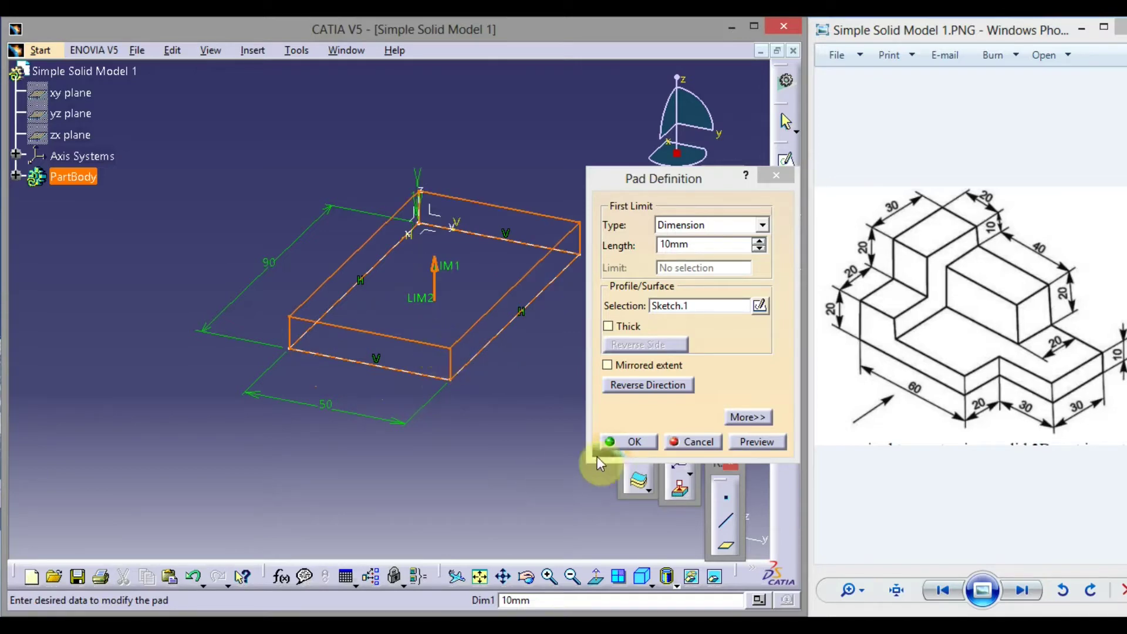
left_click(634, 444)
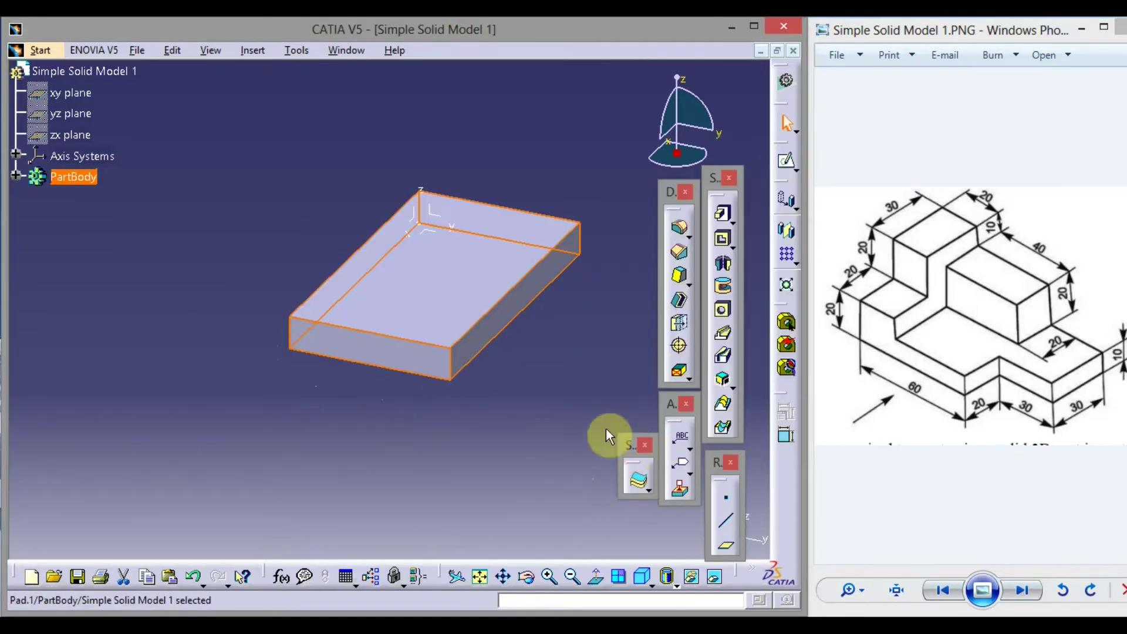
Step: Open a new sketch on the top face of the base plate
middle_click_drag(606, 435, 518, 372)
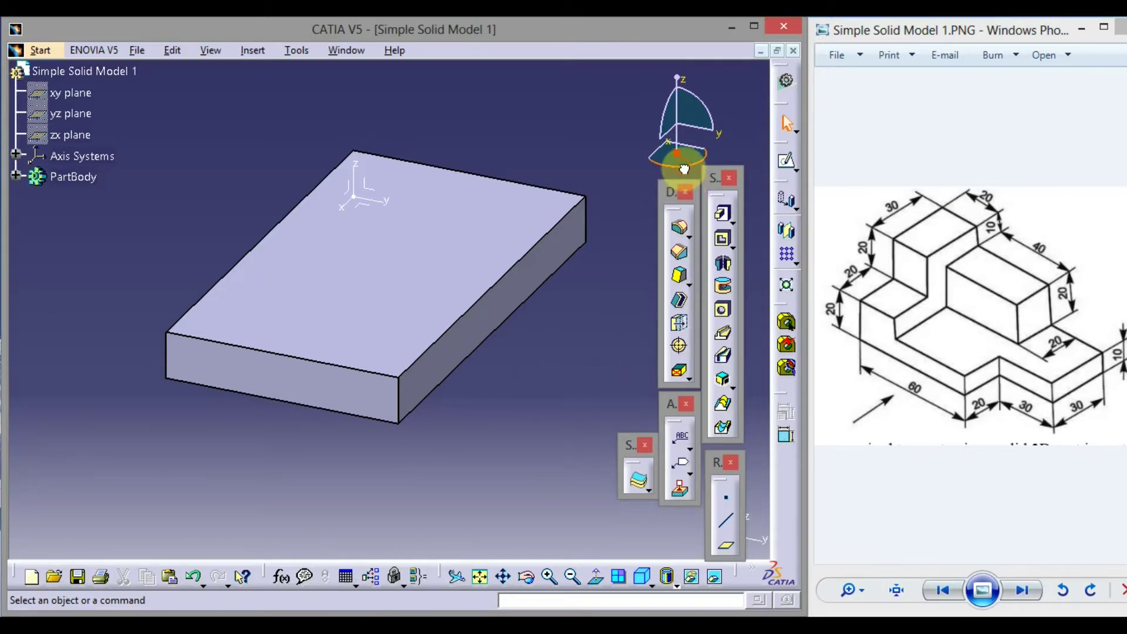
left_click_drag(684, 169, 738, 165)
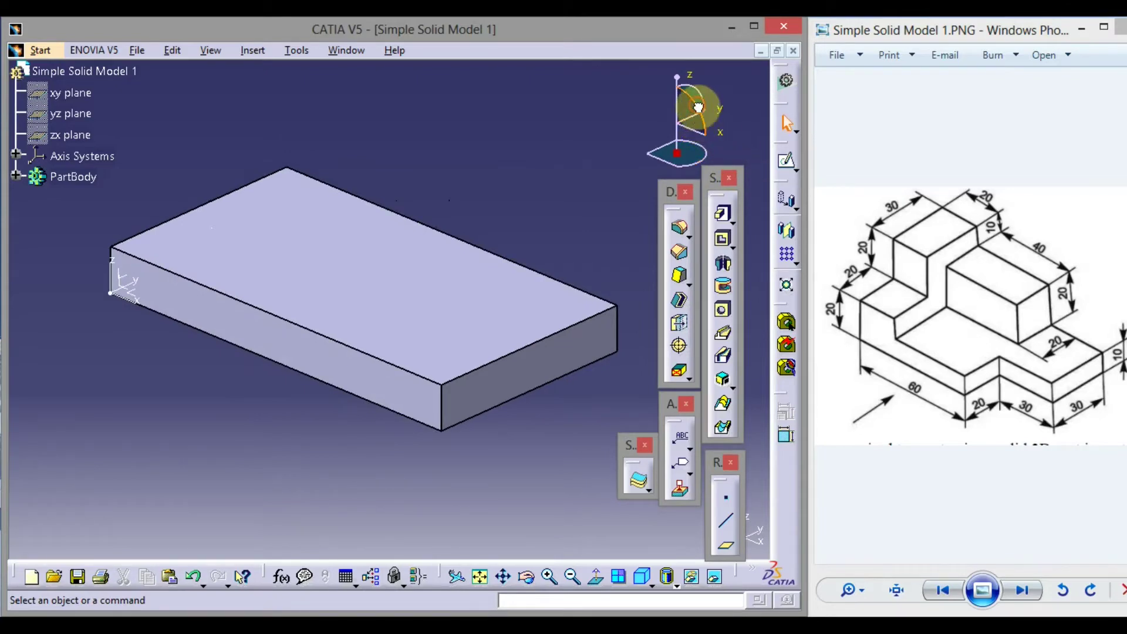
mouse_move(702, 113)
left_mouse_down()
mouse_move(722, 164)
mouse_move(674, 93)
mouse_move(685, 111)
mouse_move(716, 110)
mouse_move(702, 97)
mouse_move(719, 114)
mouse_move(698, 98)
left_mouse_up()
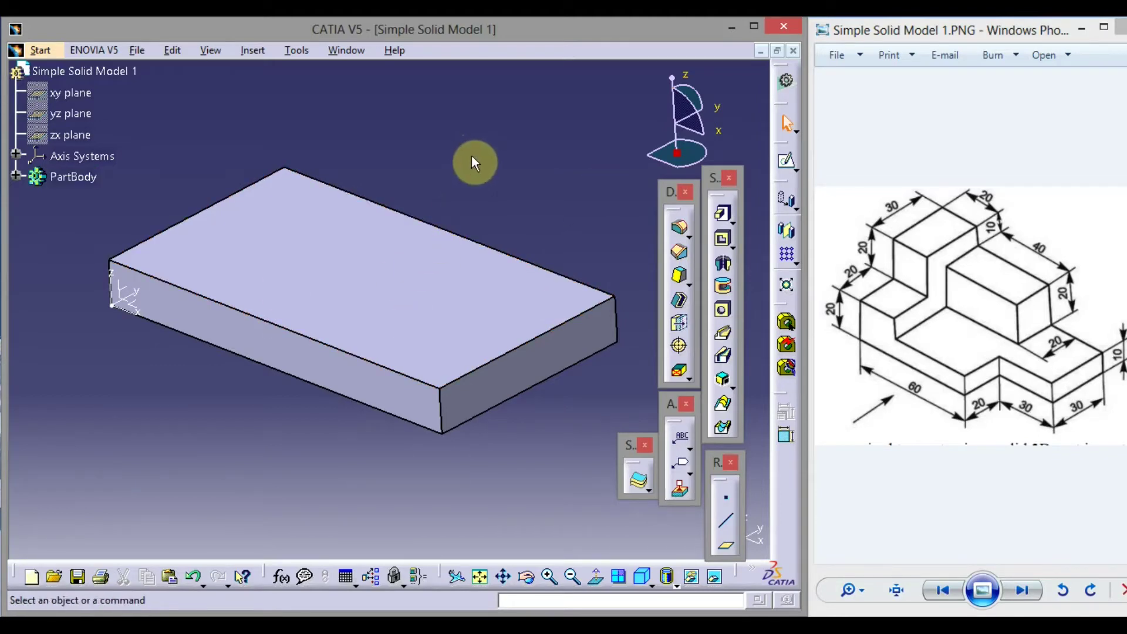
mouse_move(471, 156)
middle_mouse_down()
mouse_move(496, 186)
mouse_move(513, 322)
mouse_move(477, 196)
mouse_move(398, 143)
mouse_move(327, 196)
mouse_move(511, 141)
mouse_move(439, 158)
mouse_move(377, 196)
mouse_move(464, 160)
middle_mouse_up()
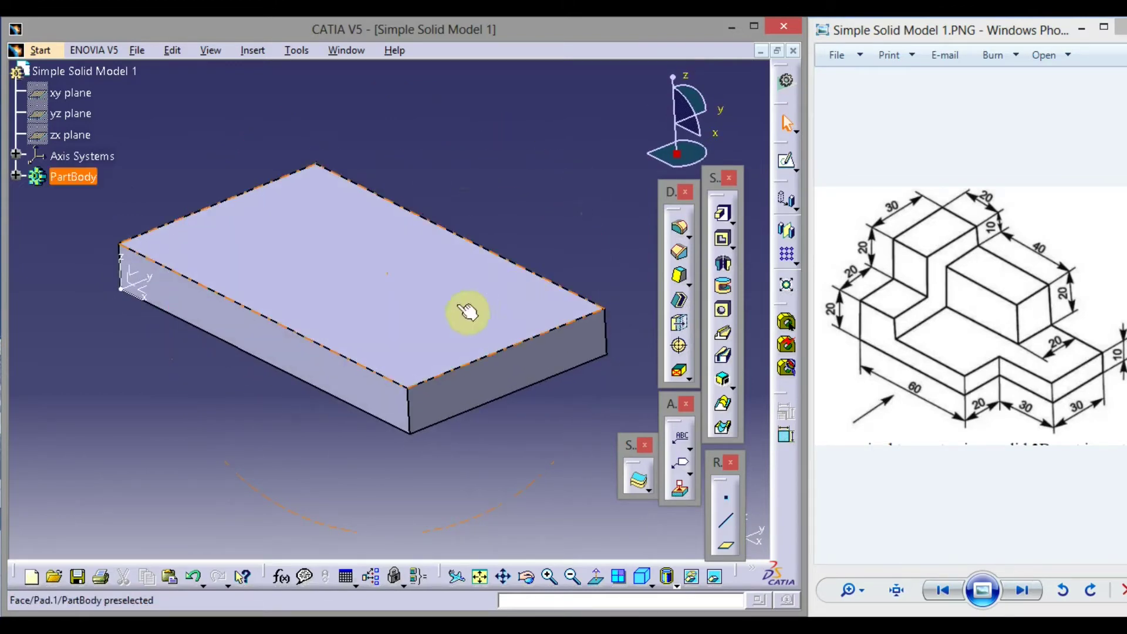
left_click(427, 317)
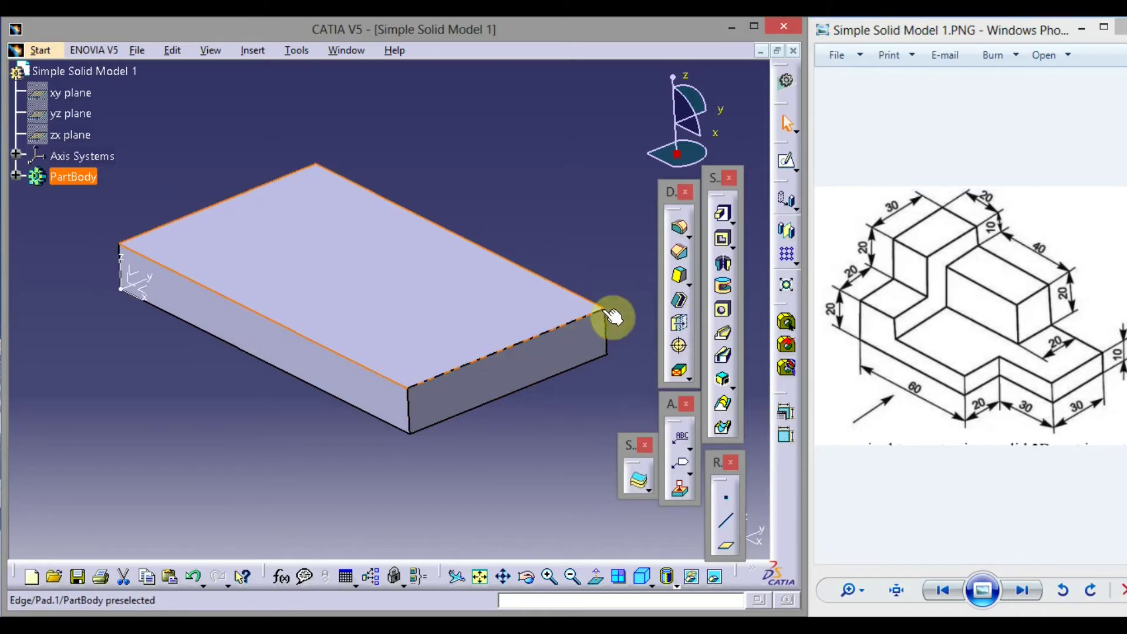
left_click(788, 166)
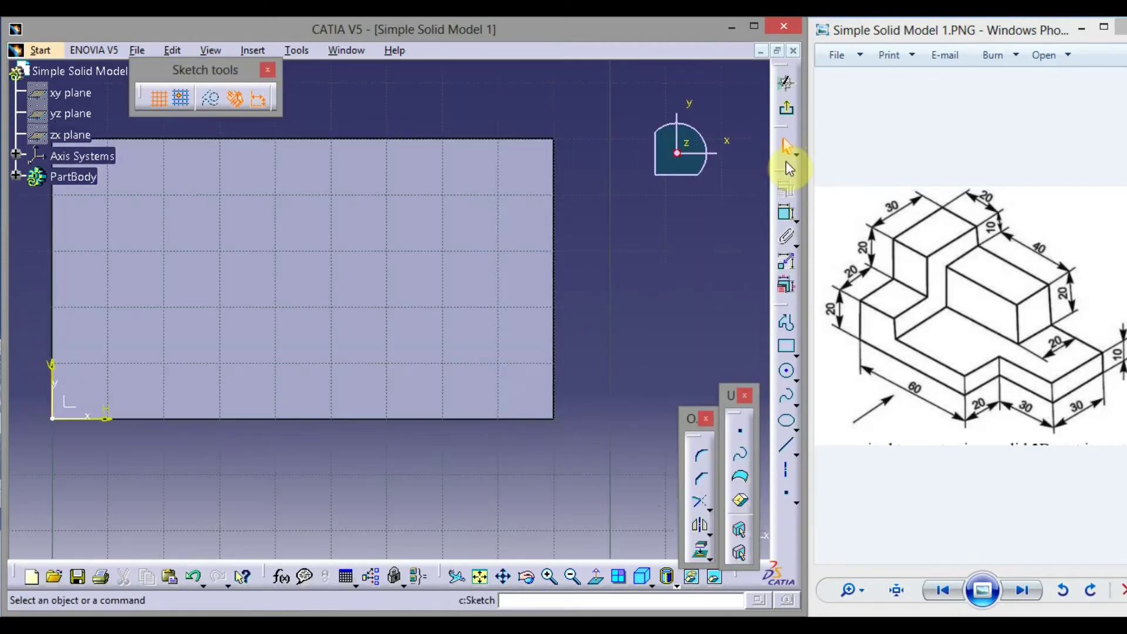
middle_click_drag(643, 263, 694, 282)
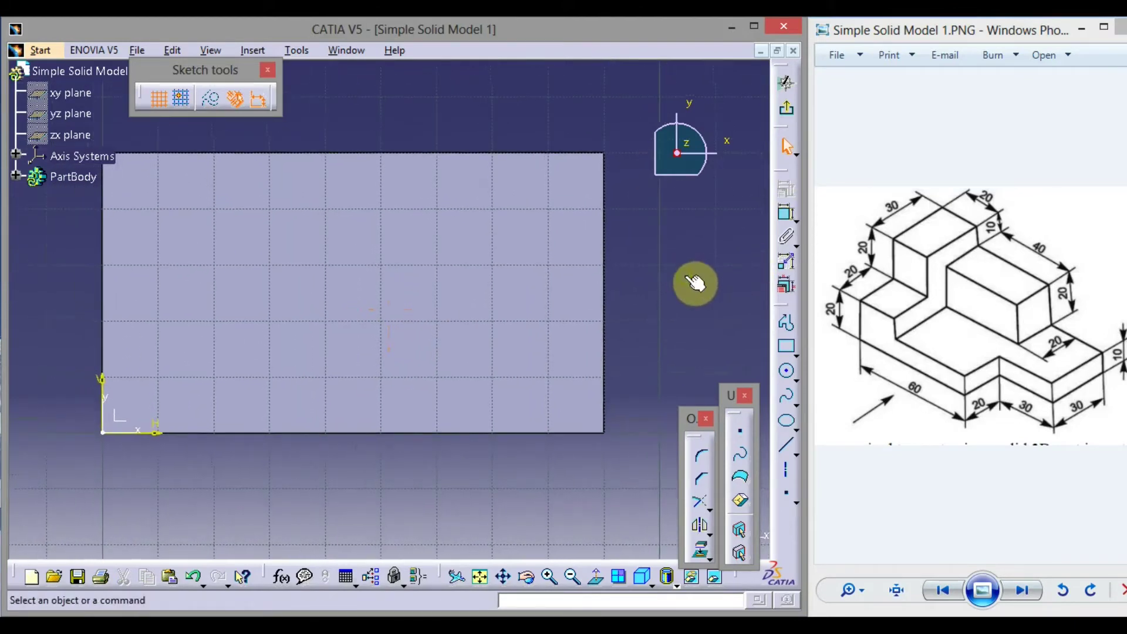
Step: Sketch a rectangle about 25 by 16 mm inside the plate's top face, near its lower-right corner
left_click(786, 347)
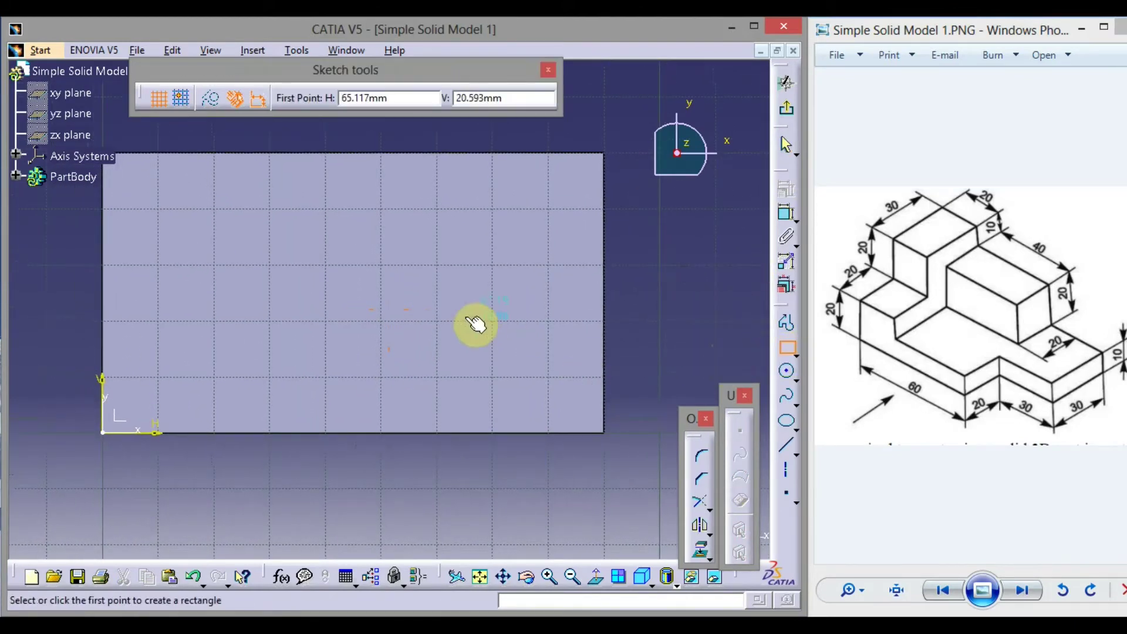
left_click(420, 312)
left_click(557, 402)
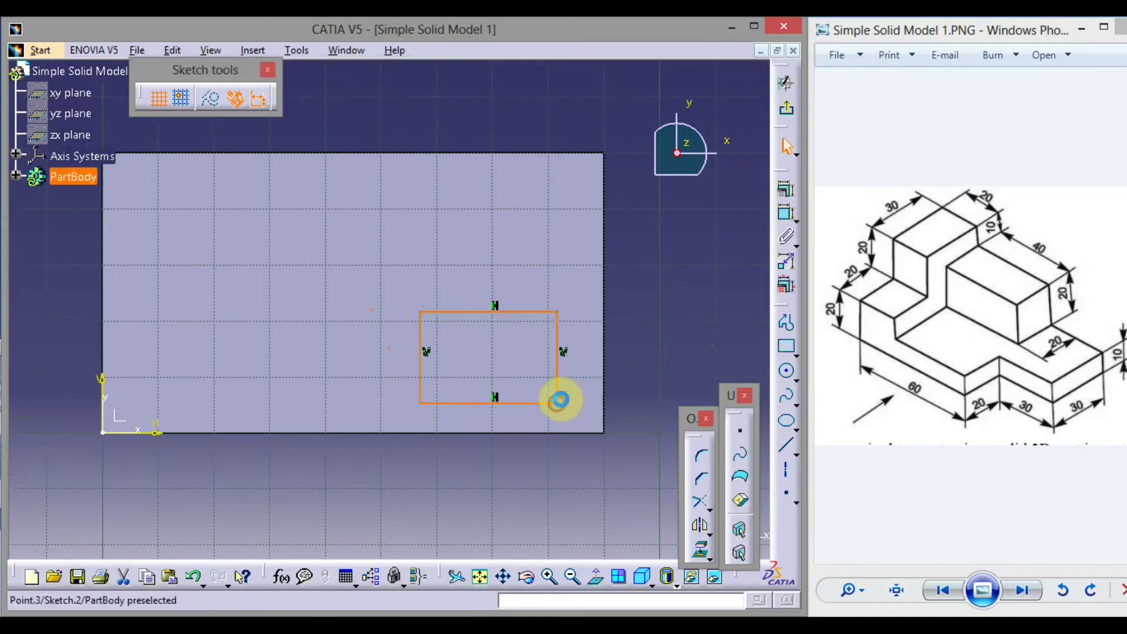
left_click(681, 343)
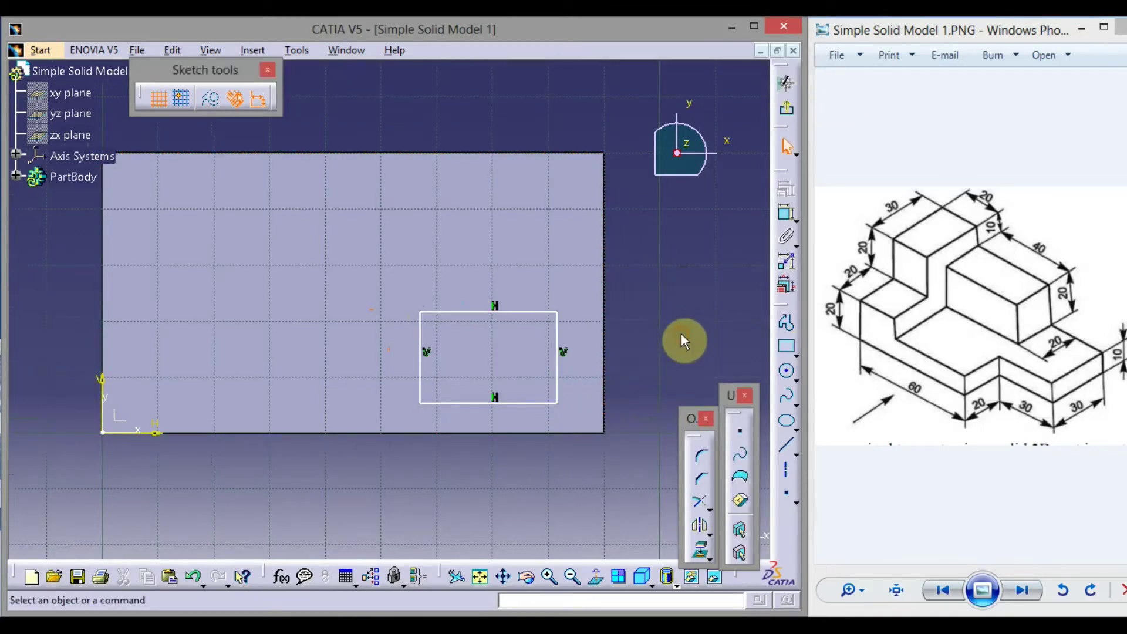
Step: Dimension the small rectangle's horizontal width and vertical height
left_click(787, 223)
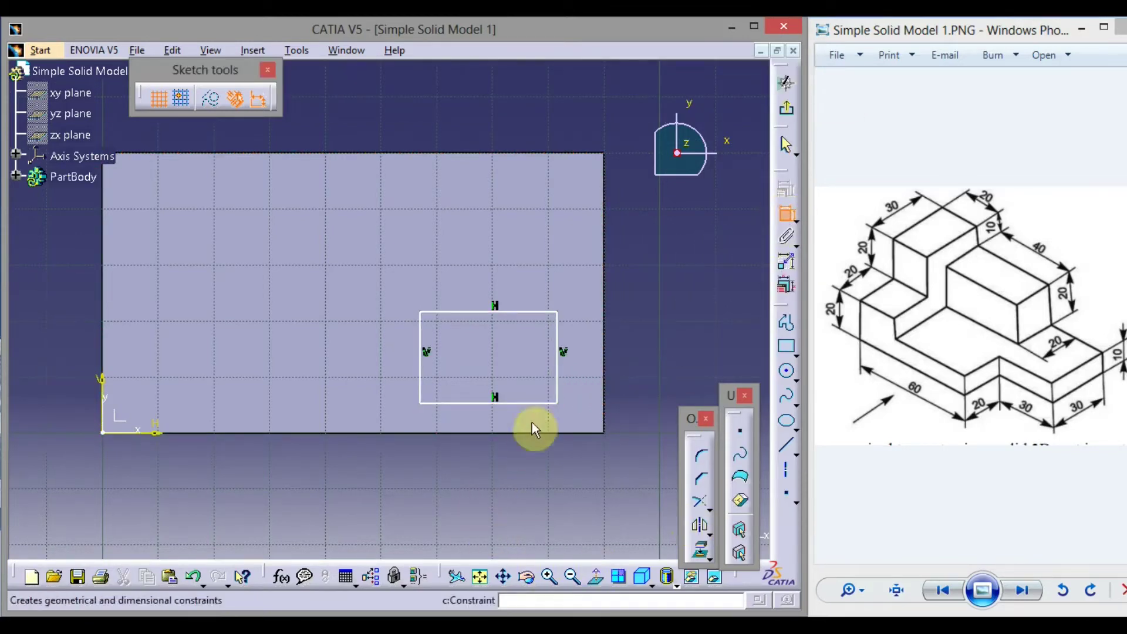
left_click(519, 404)
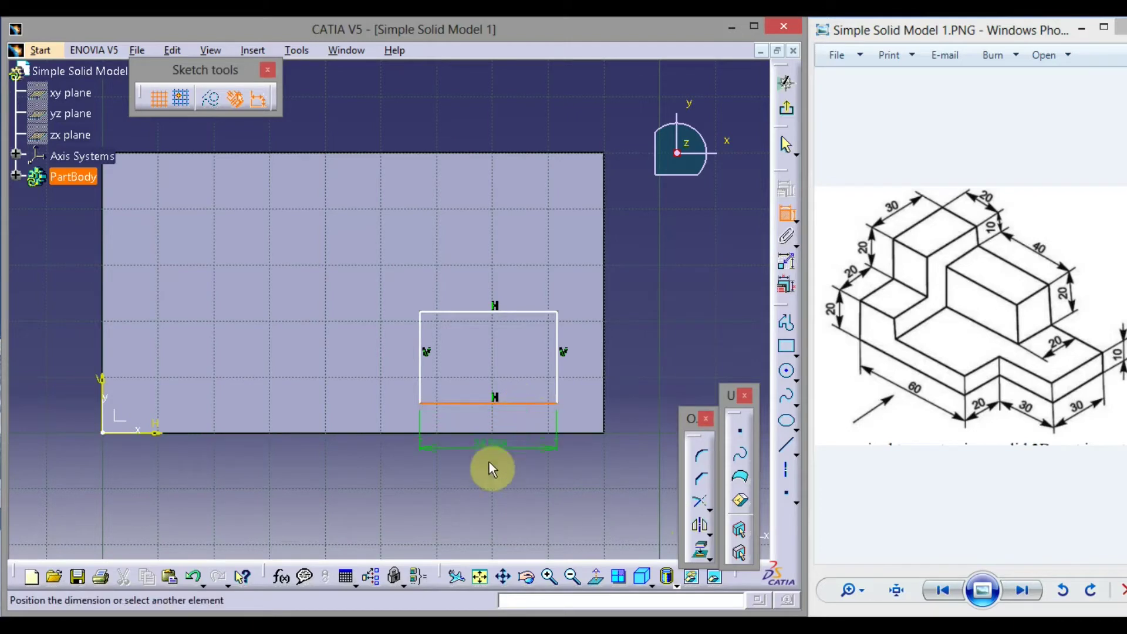
left_click(487, 476)
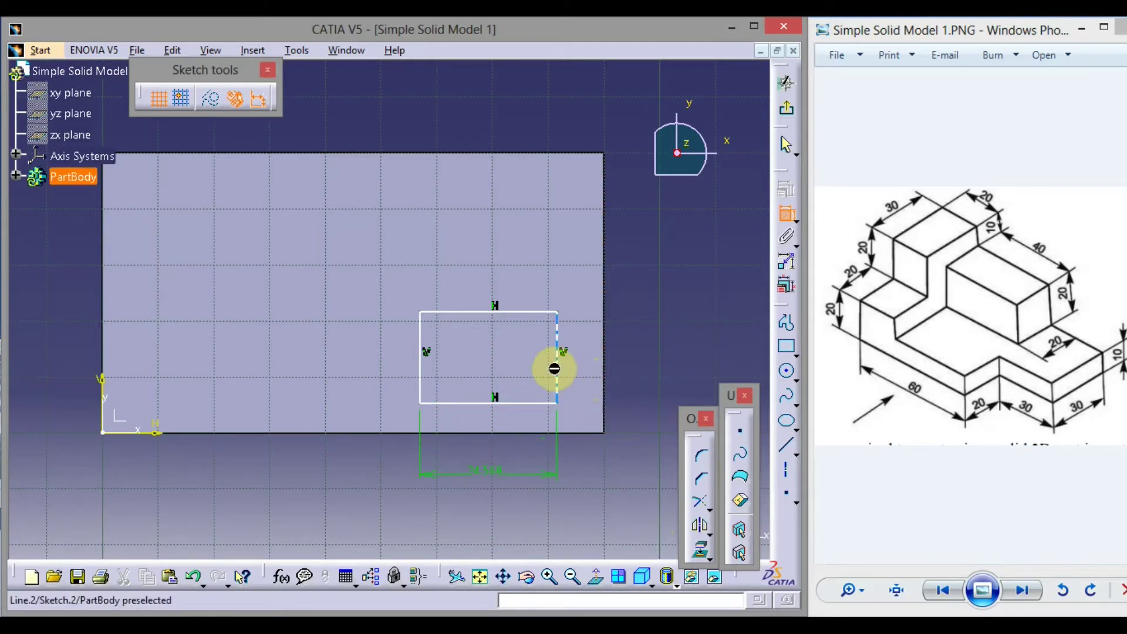
left_click(554, 369)
left_click(633, 362)
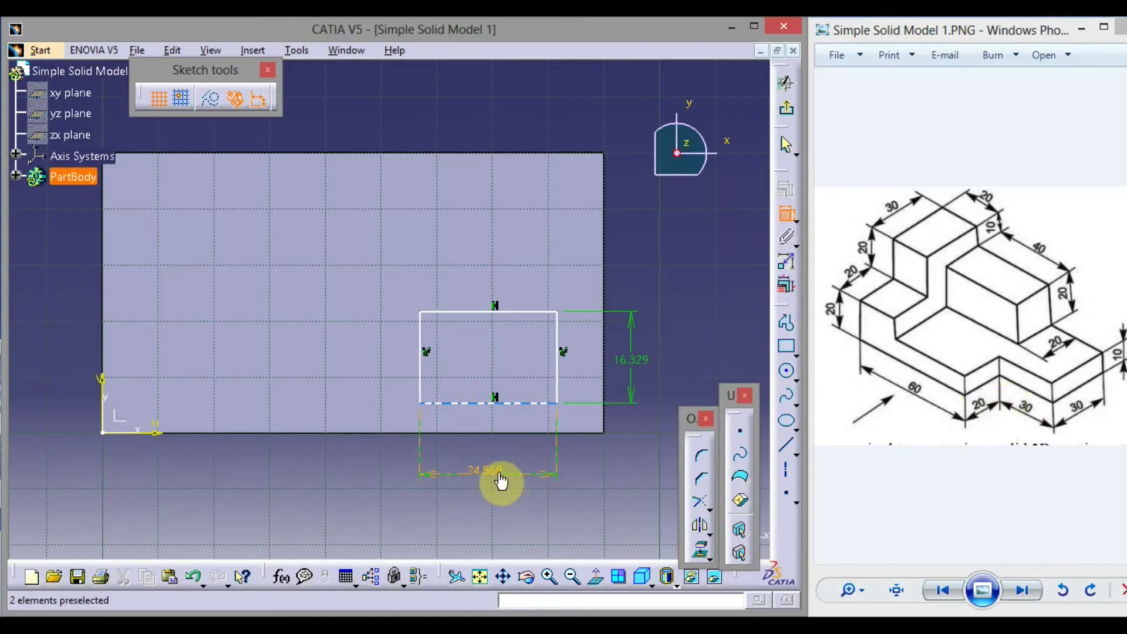
Step: Set the small rectangle's height to 20 mm and its width to 30 mm
double_click(639, 359)
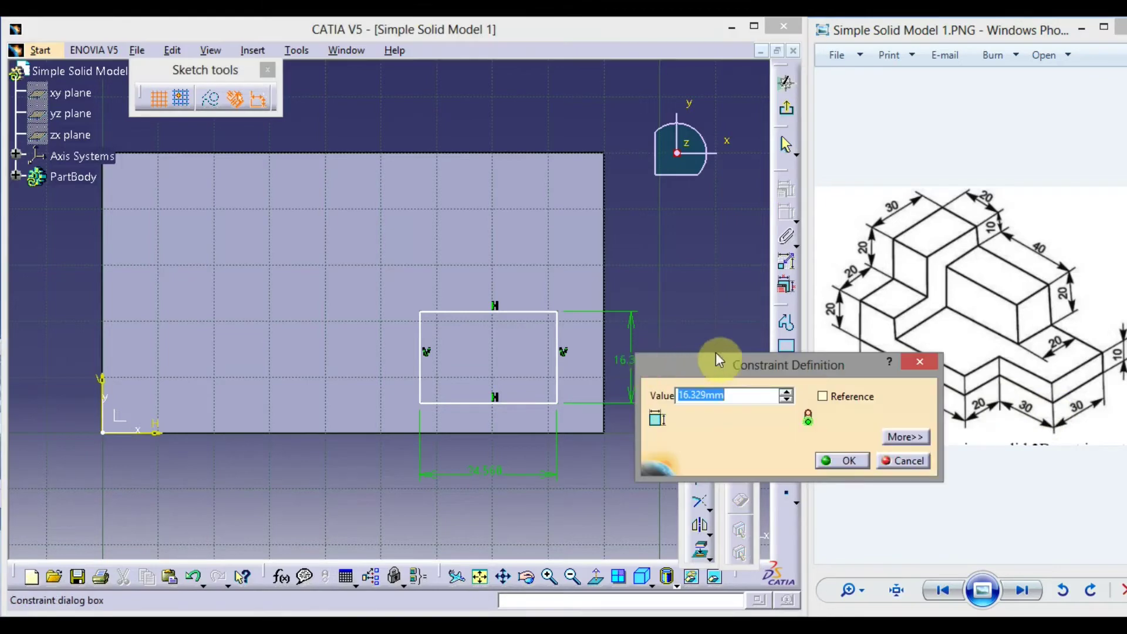
type("20")
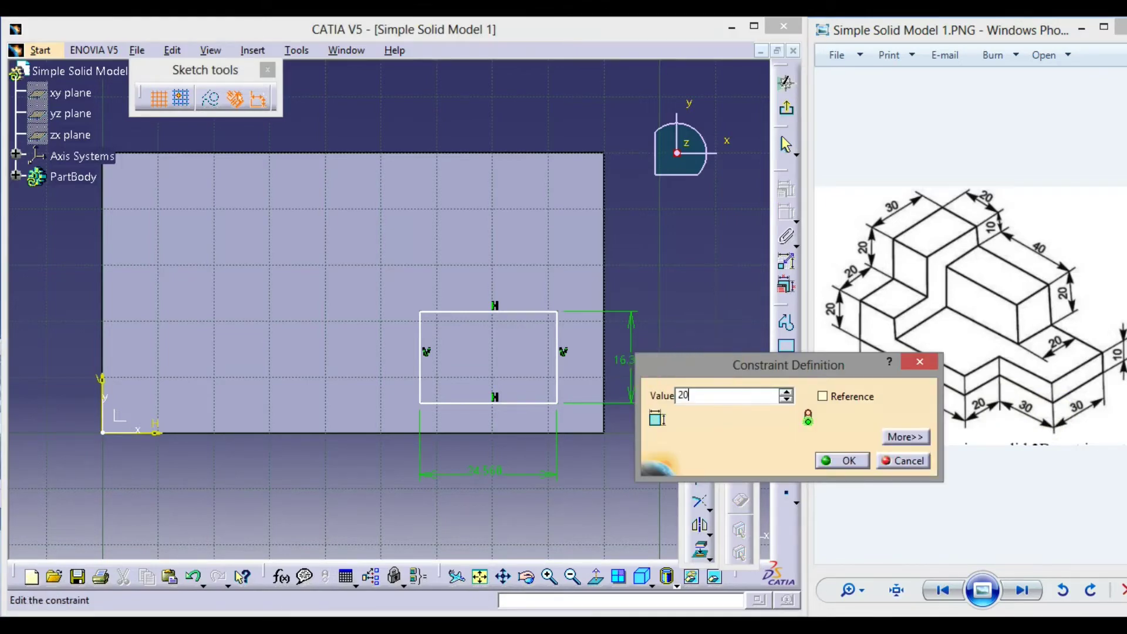
key("Return")
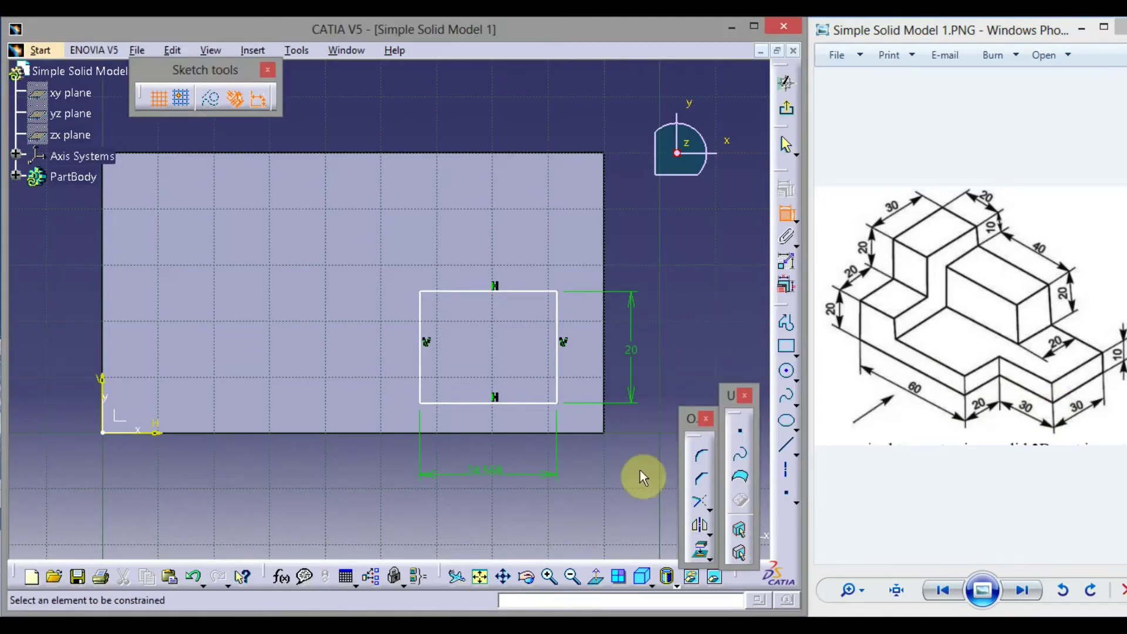
double_click(491, 473)
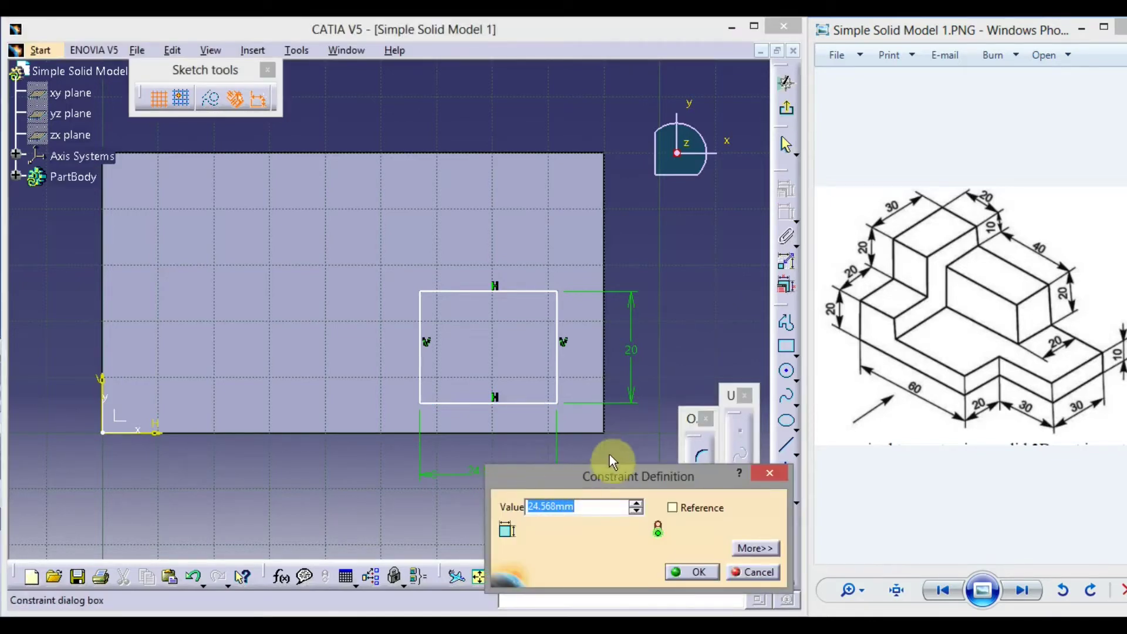
type("30")
key("Return")
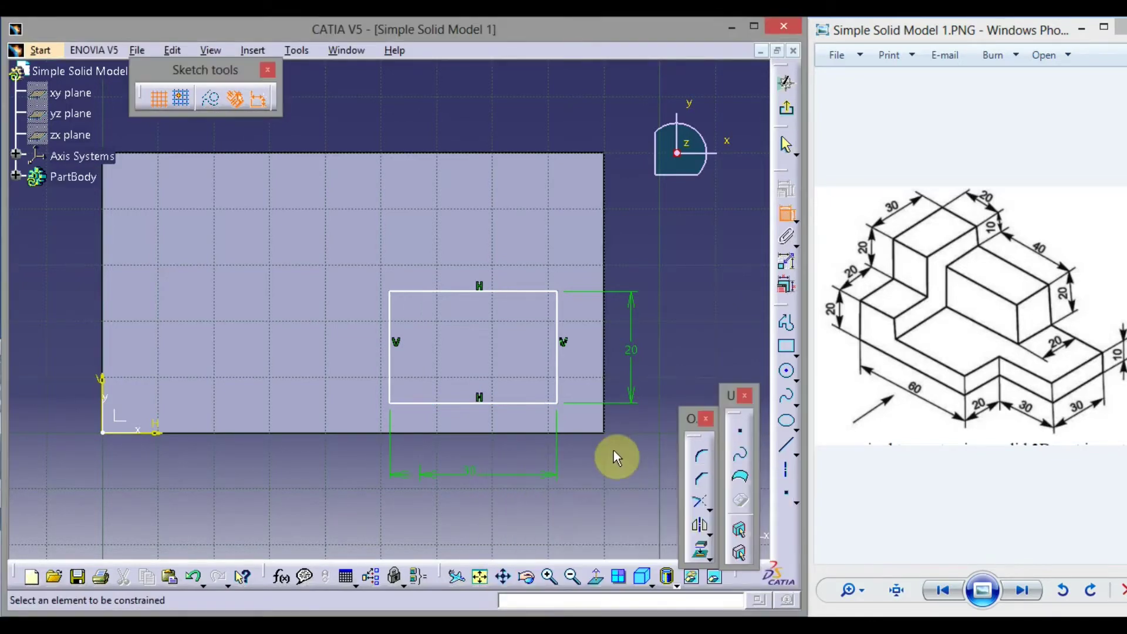
left_click(785, 216)
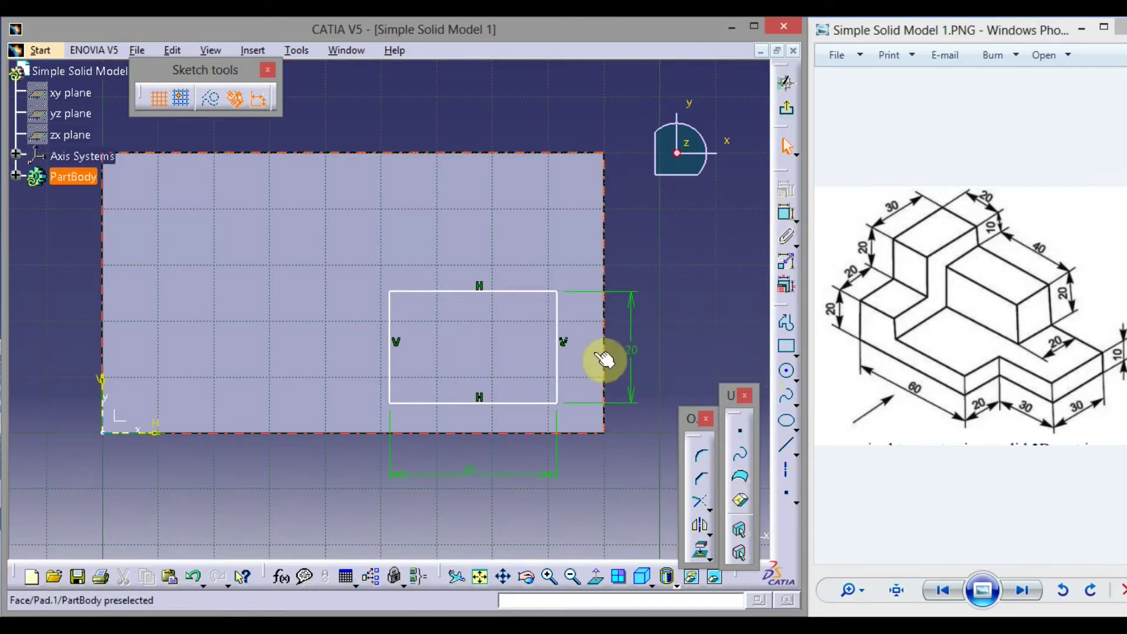
Step: Make the small rectangle's right side coincident with the plate's right edge
left_click(567, 365)
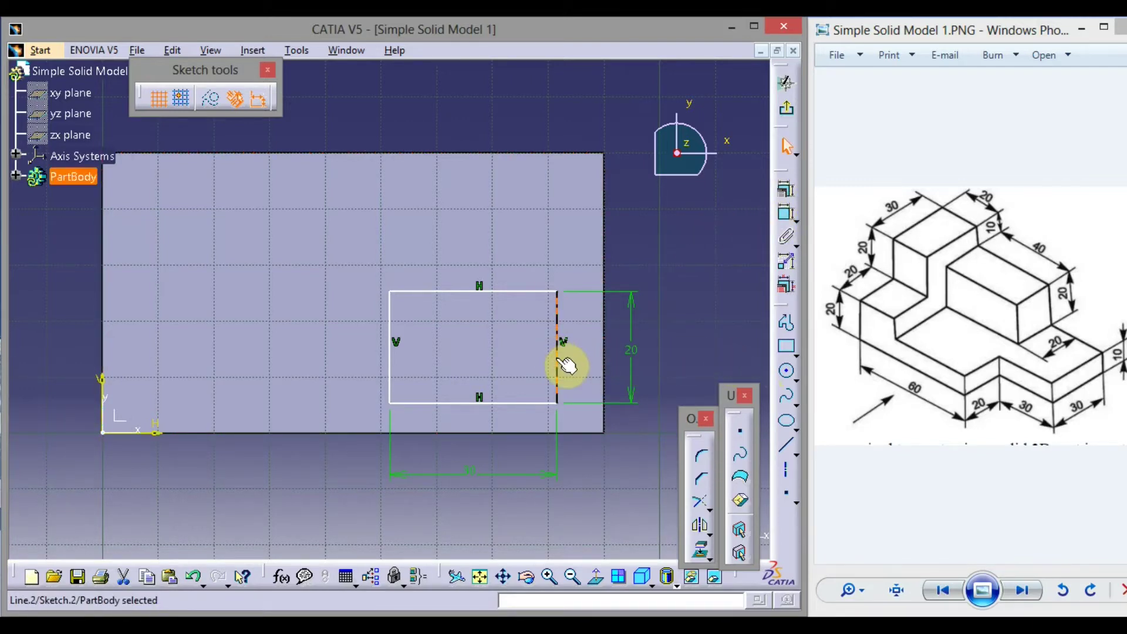
left_click(615, 350, "ctrl")
left_click(785, 189)
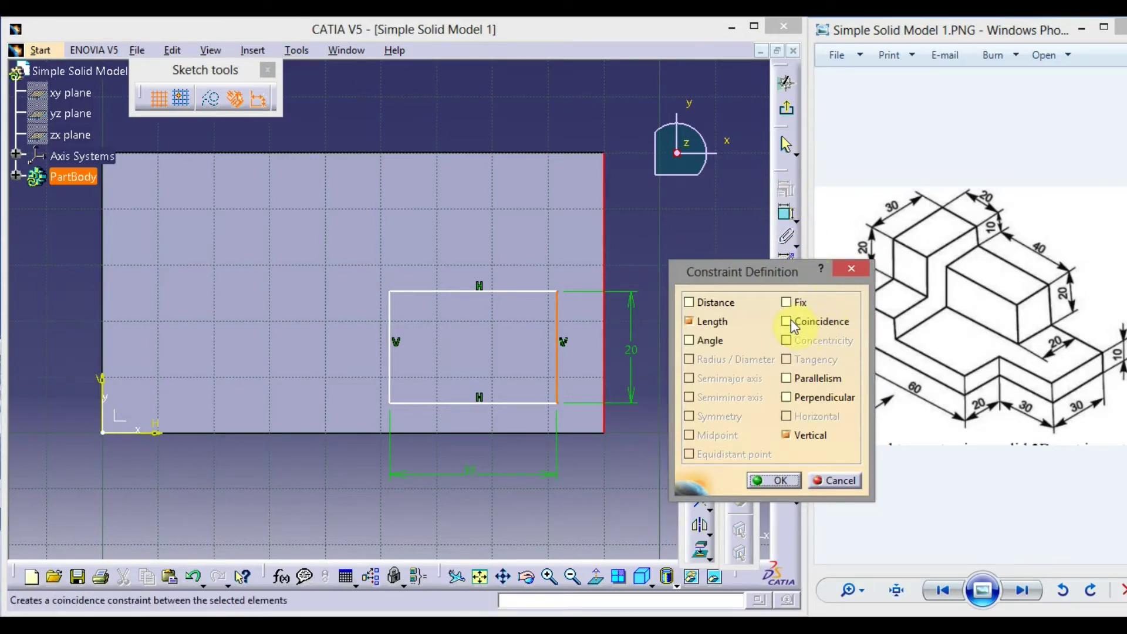
left_click(789, 321)
left_click(781, 479)
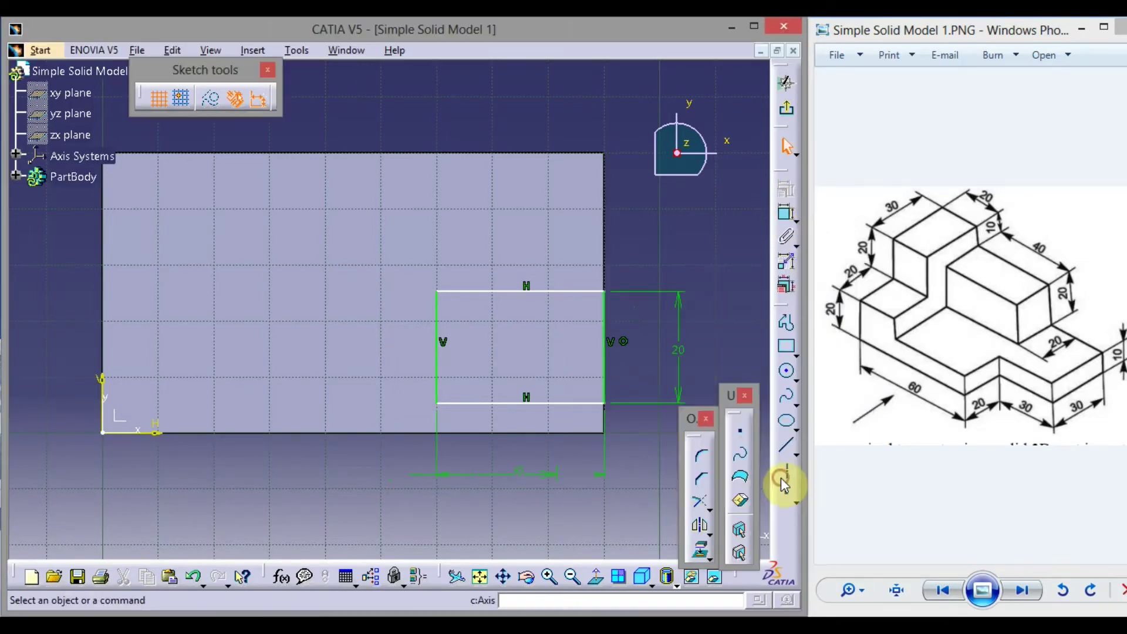
Step: Make the small rectangle's bottom side coincident with the plate's bottom edge
left_click(579, 404)
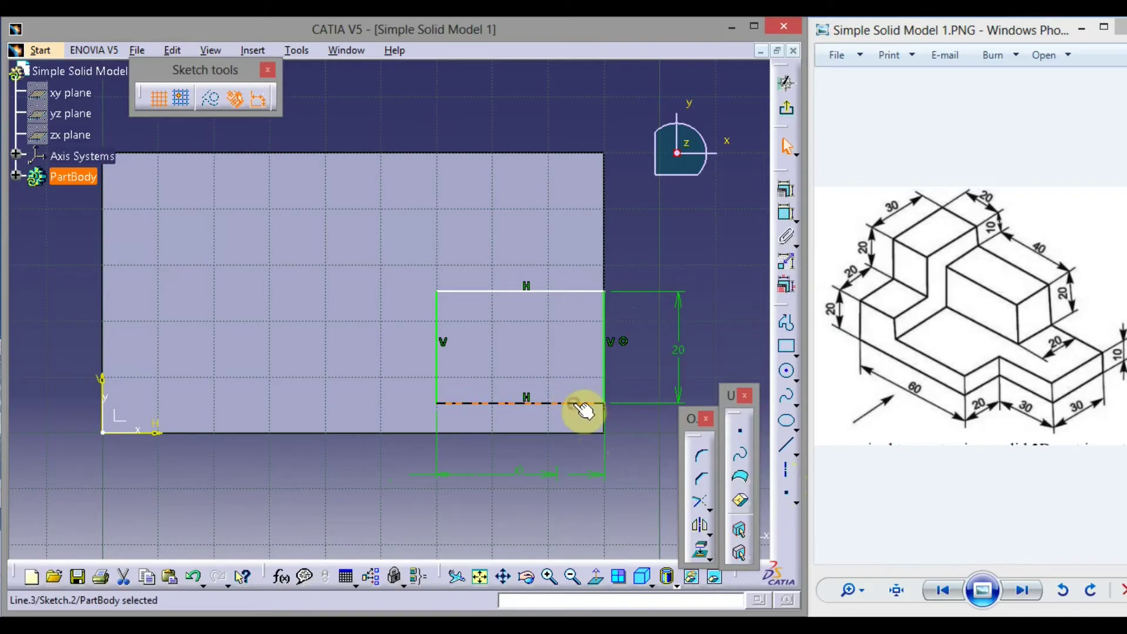
left_click(569, 434, "ctrl")
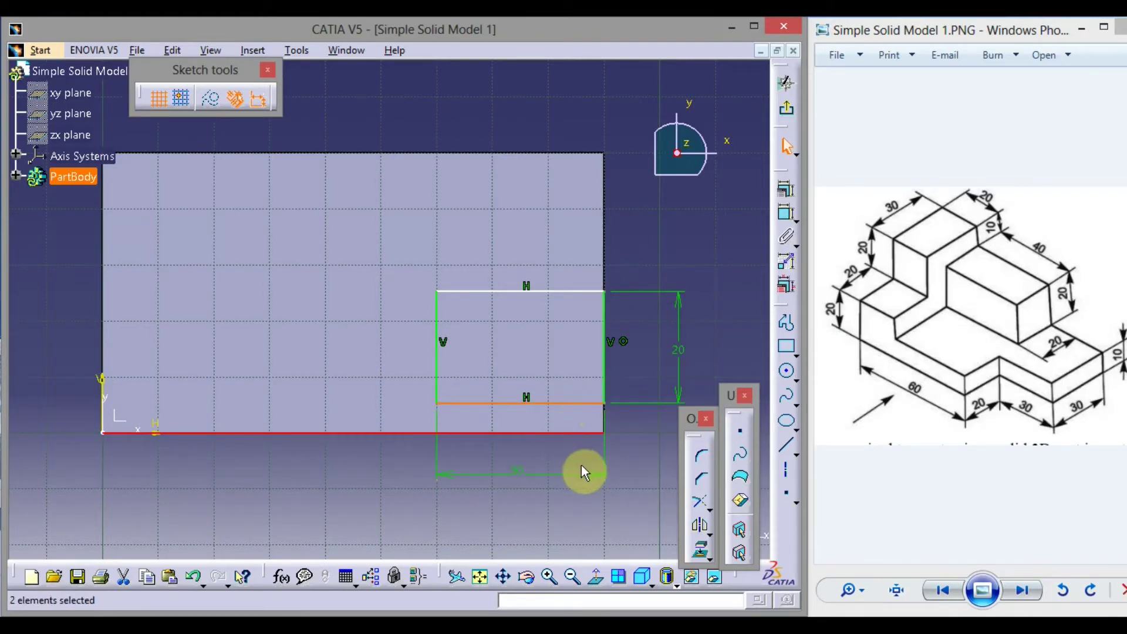
left_click(792, 189)
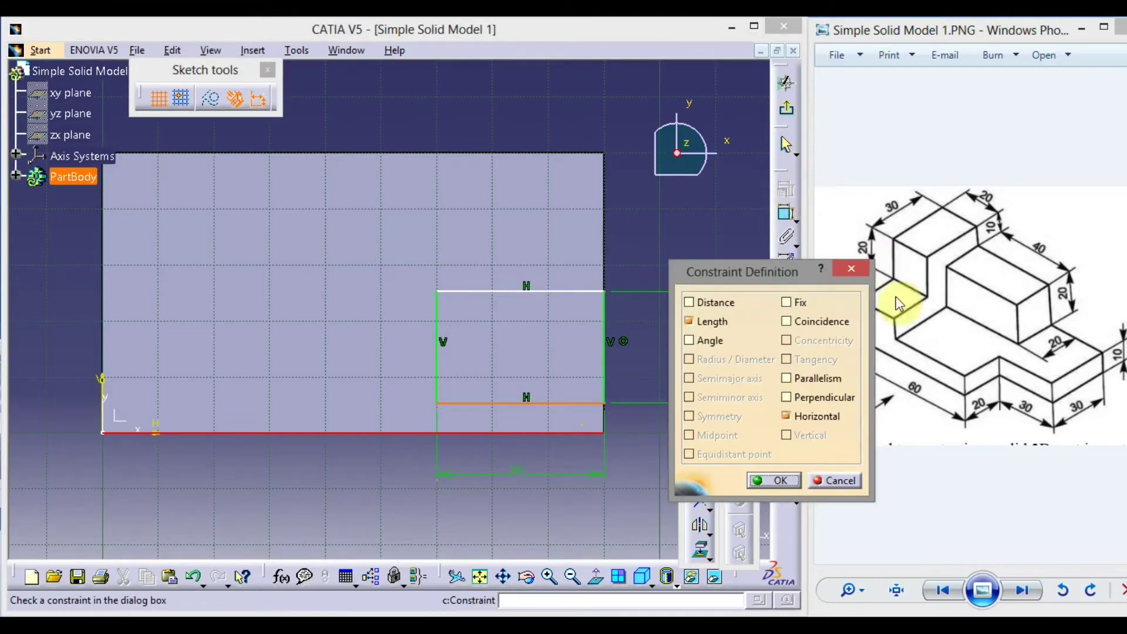
left_click(787, 323)
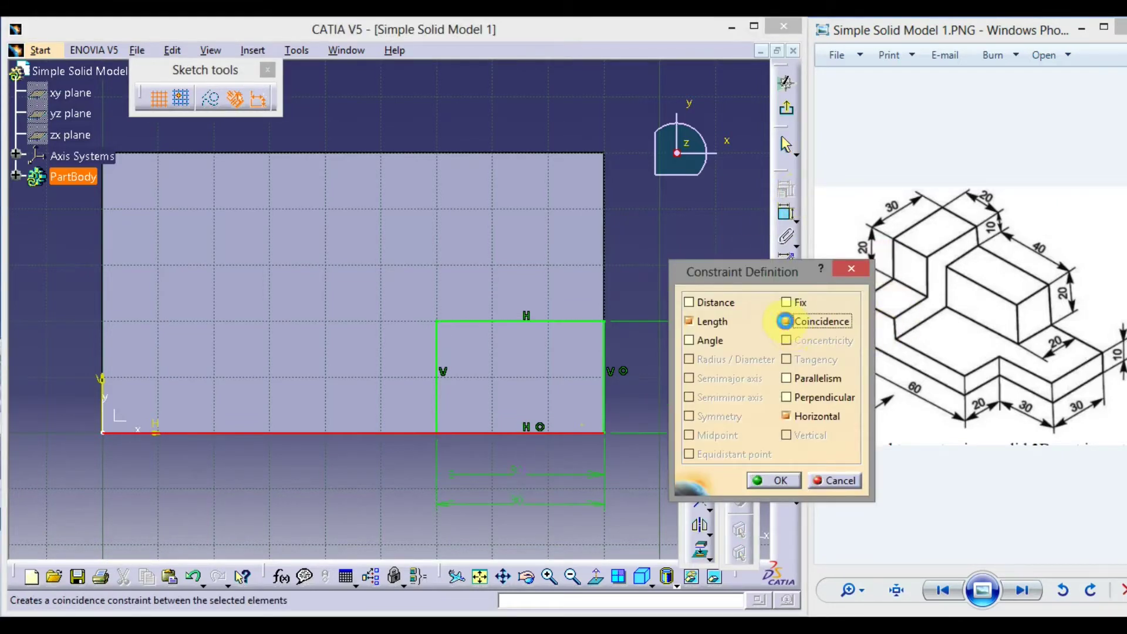
left_click(784, 480)
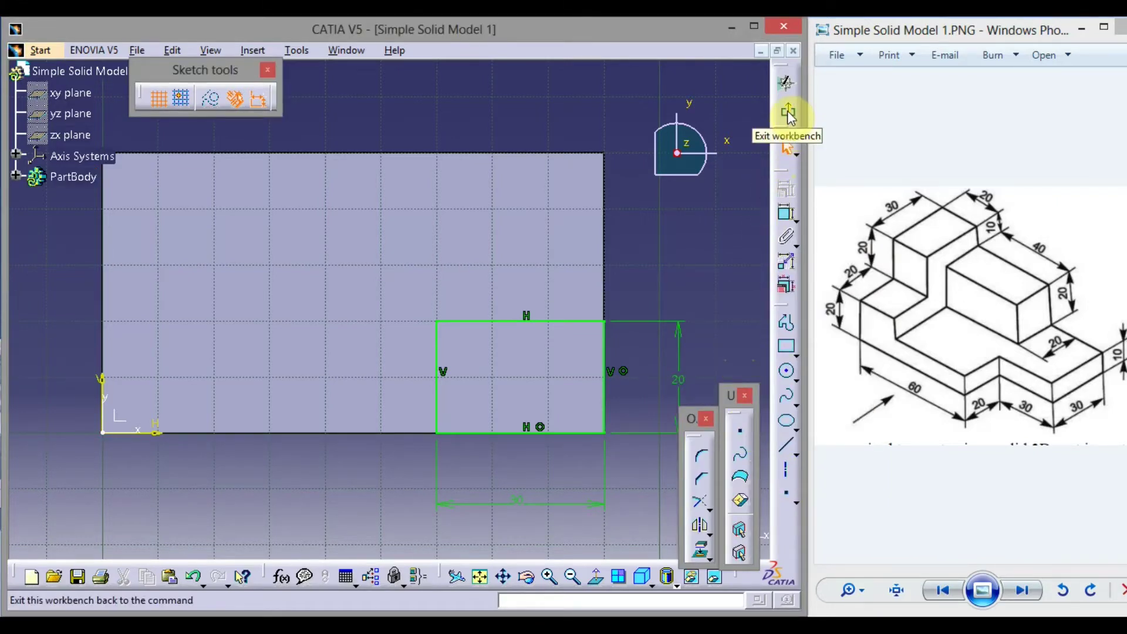
Step: Exit the sketch and pocket the rectangle 10 mm deep to cut the corner notch from the plate
left_click(788, 113)
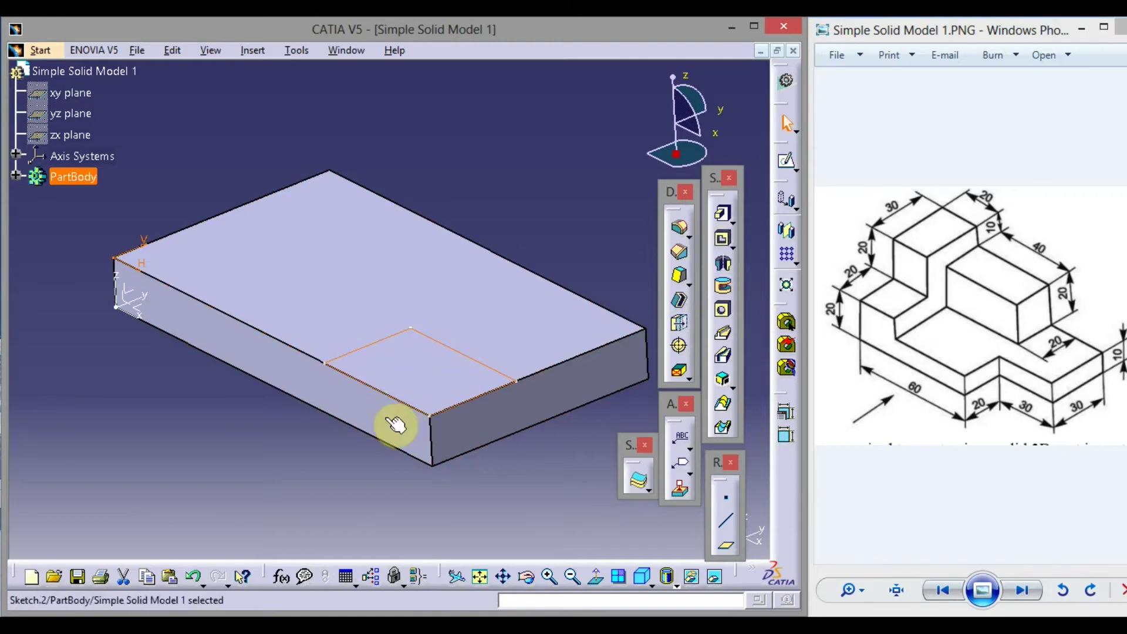
left_click(723, 237)
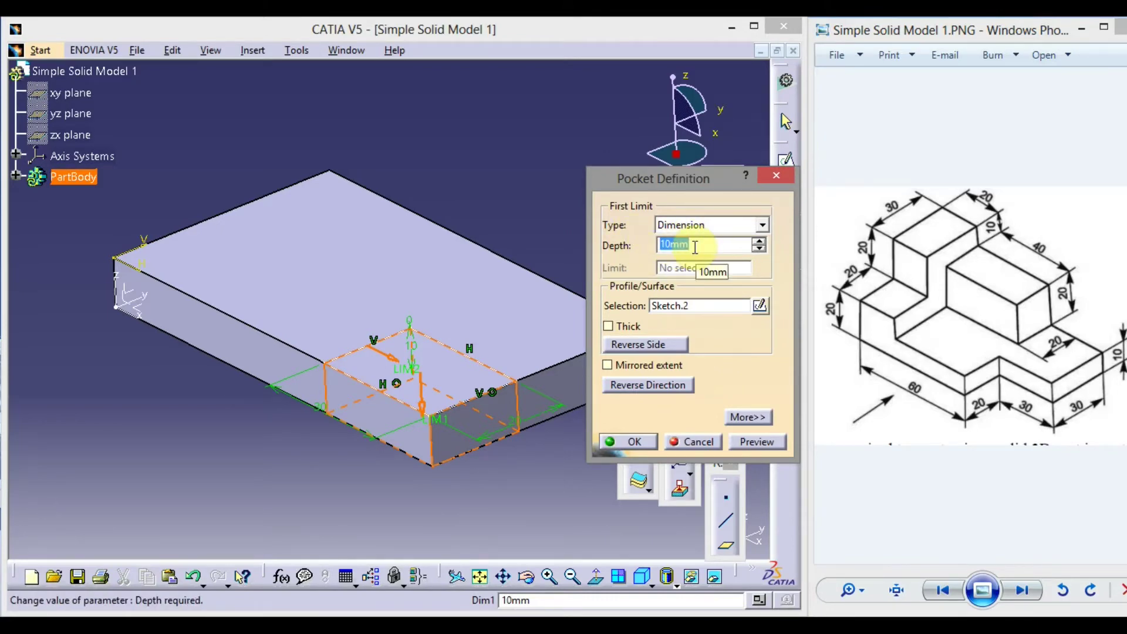
left_click(638, 446)
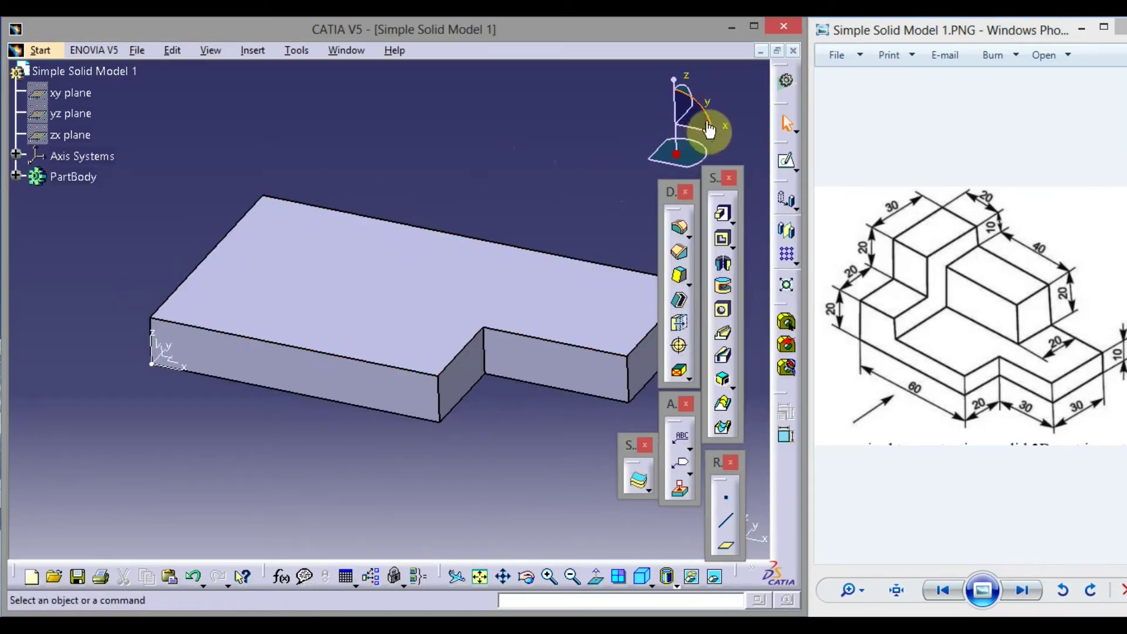
Step: Open a new sketch on the plate's 50 mm wide end face opposite the corner notch
left_click_drag(712, 118, 738, 165)
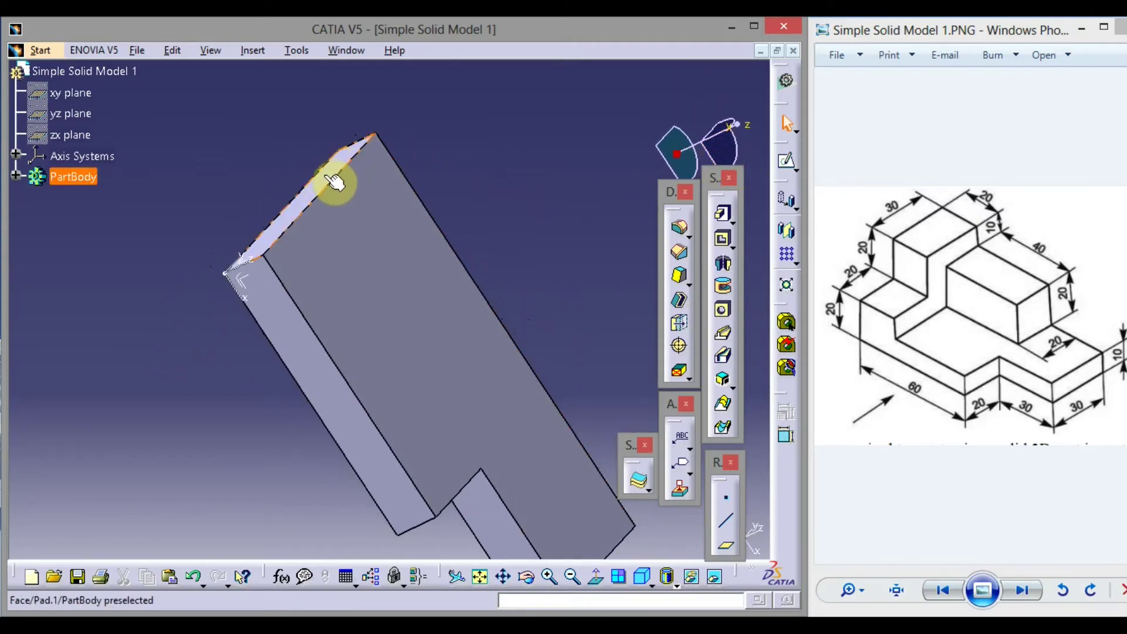
left_click(332, 181)
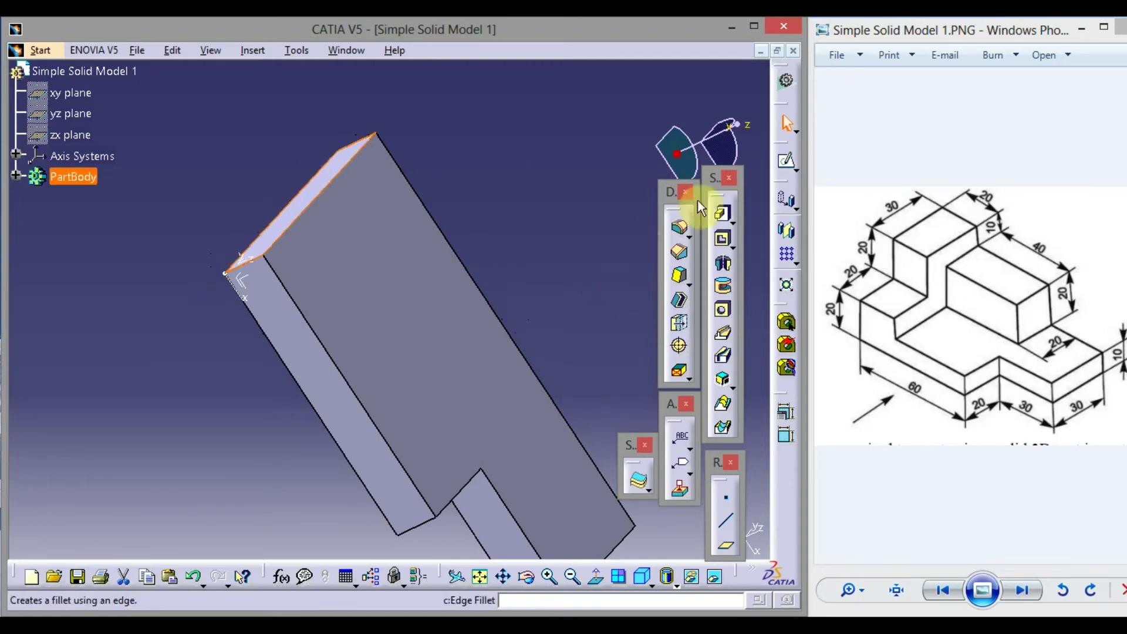
left_click(788, 165)
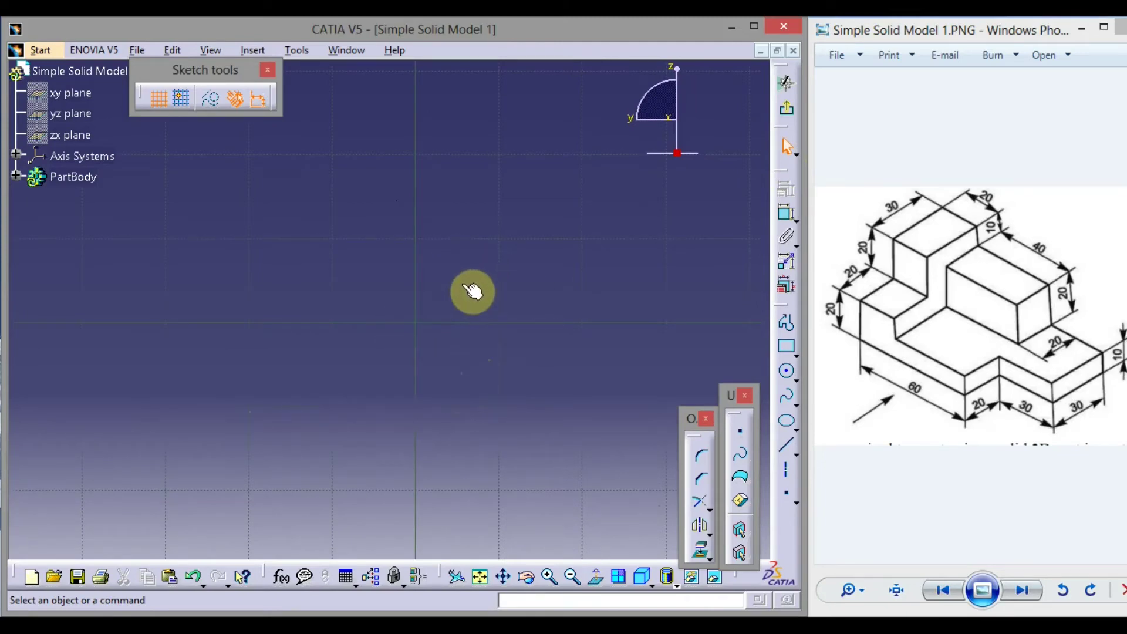
middle_click_drag(467, 286, 502, 473)
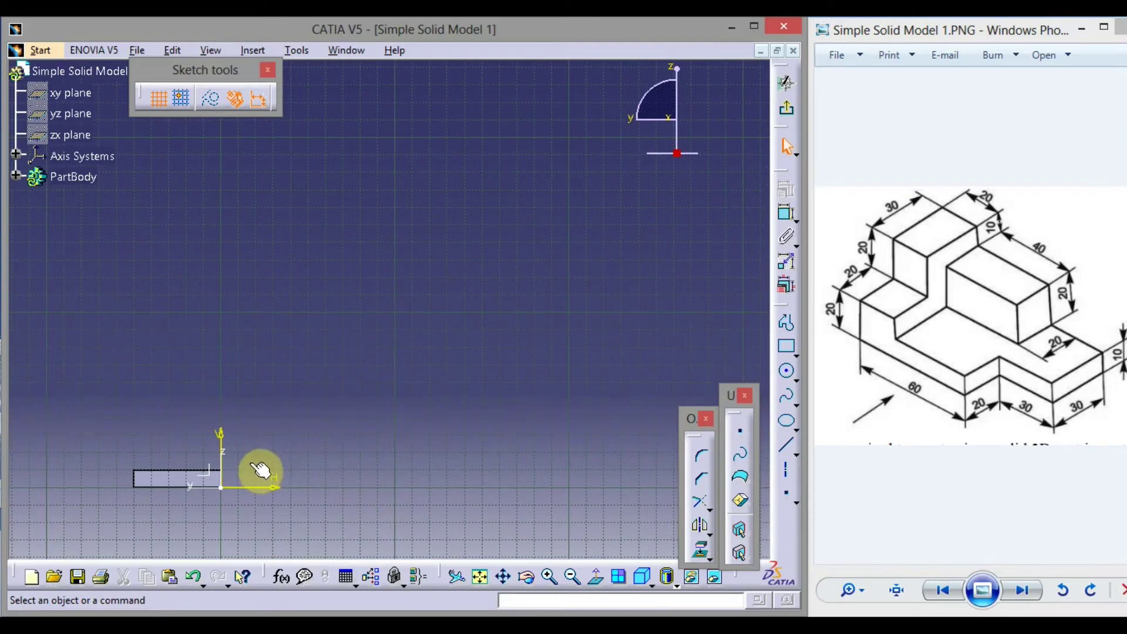
middle_click_drag(259, 453, 448, 267)
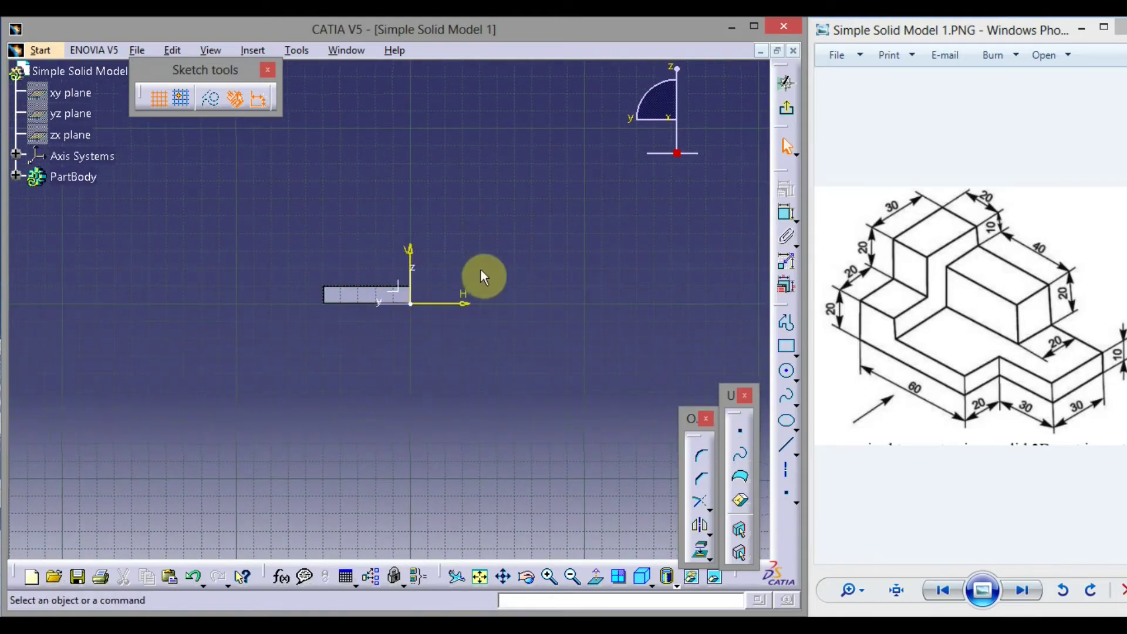
mouse_move(521, 275)
middle_mouse_down()
mouse_move(521, 231)
mouse_move(606, 83)
middle_mouse_up()
middle_click_drag(692, 209, 777, 337)
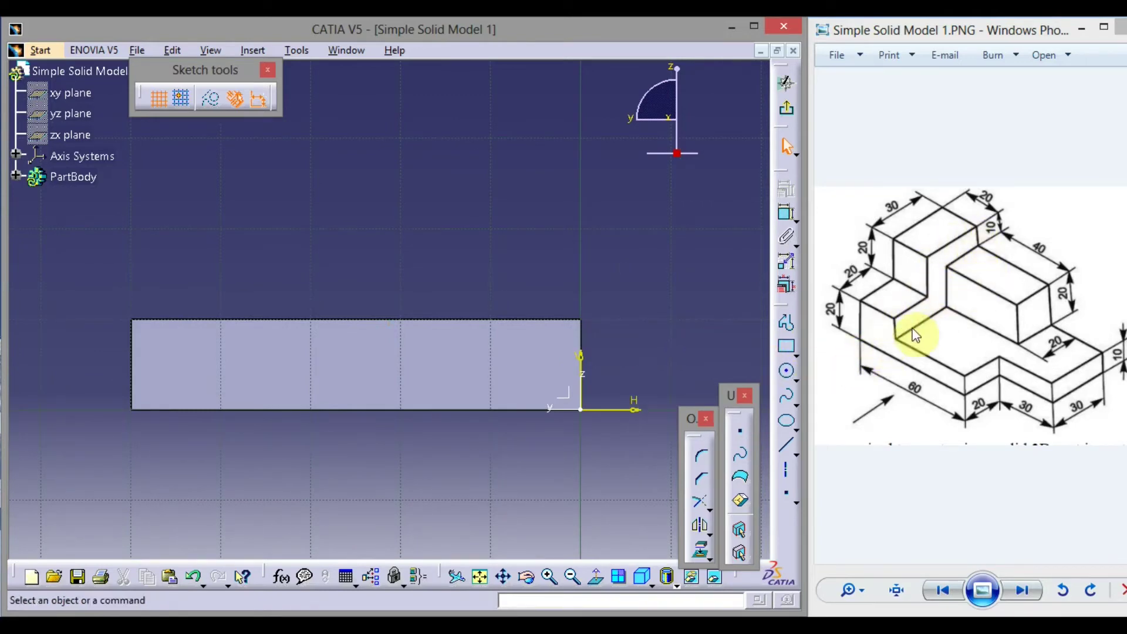
Step: Sketch a closed stepped profile above the end face, starting on the vertical axis, with its upper-right step about 10 mm wide and 8 mm high
left_click(785, 327)
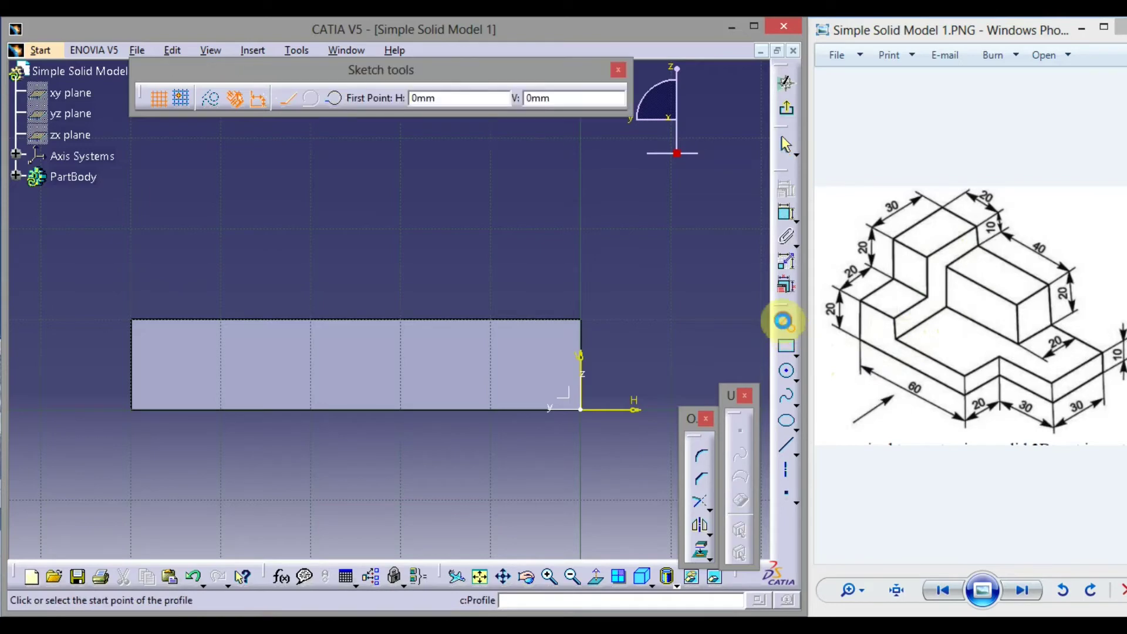
left_click(579, 287)
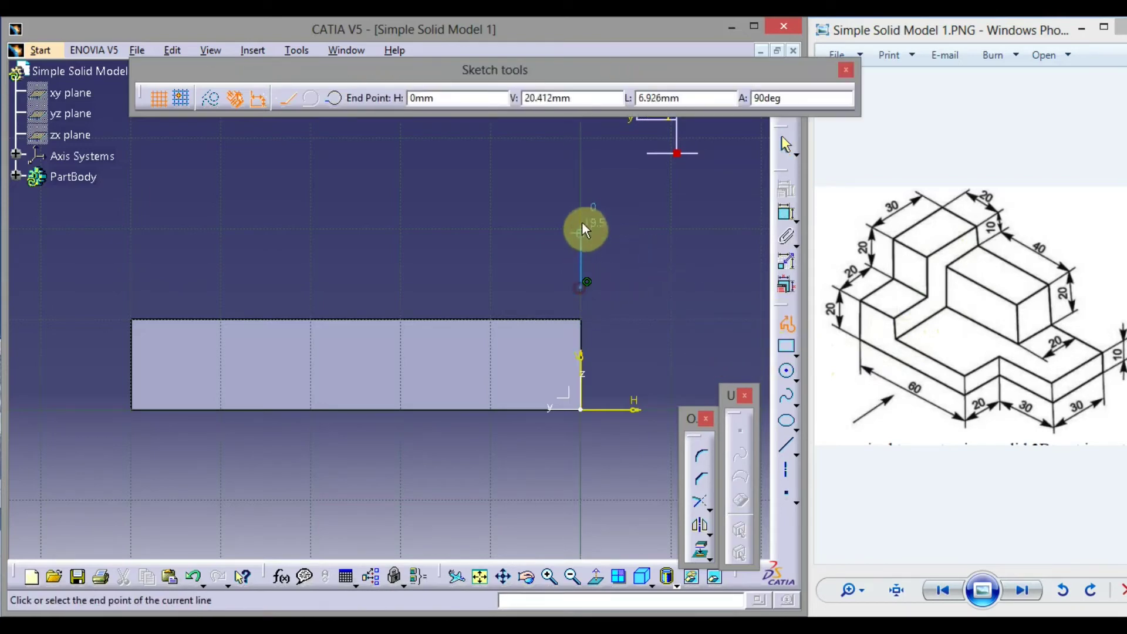
left_click(552, 217)
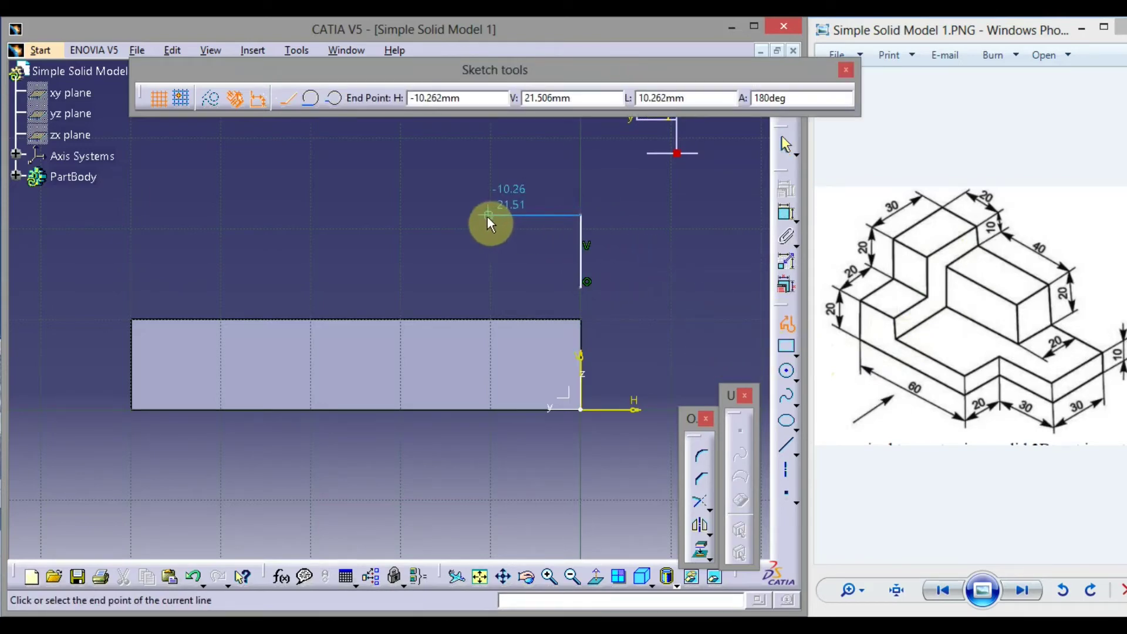
left_click(487, 216)
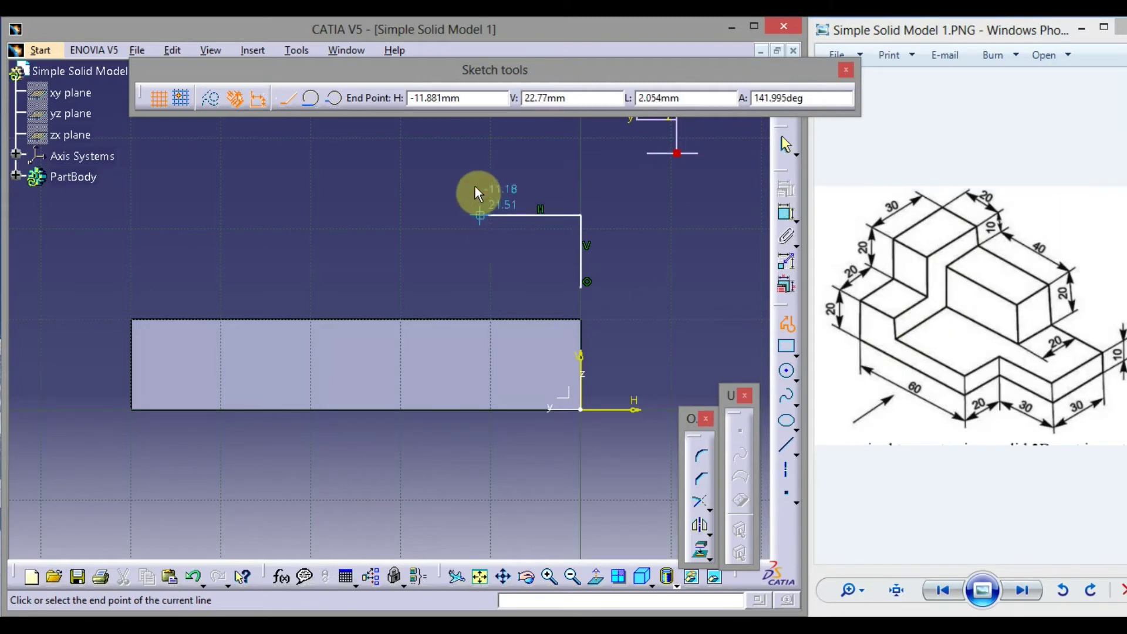
left_click(488, 147)
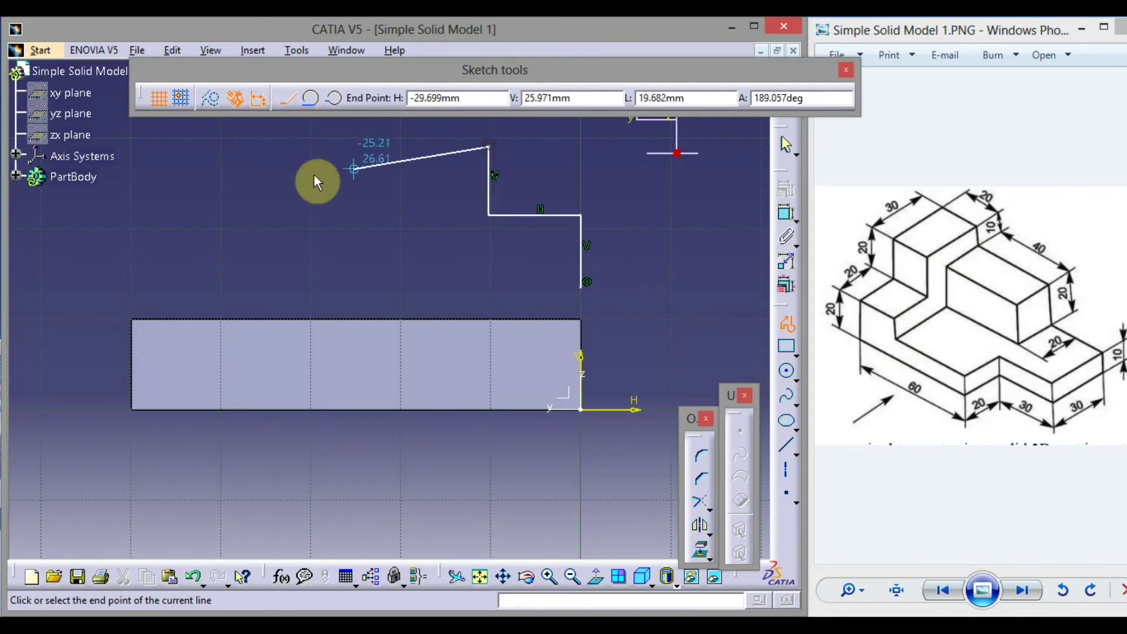
left_click(132, 146)
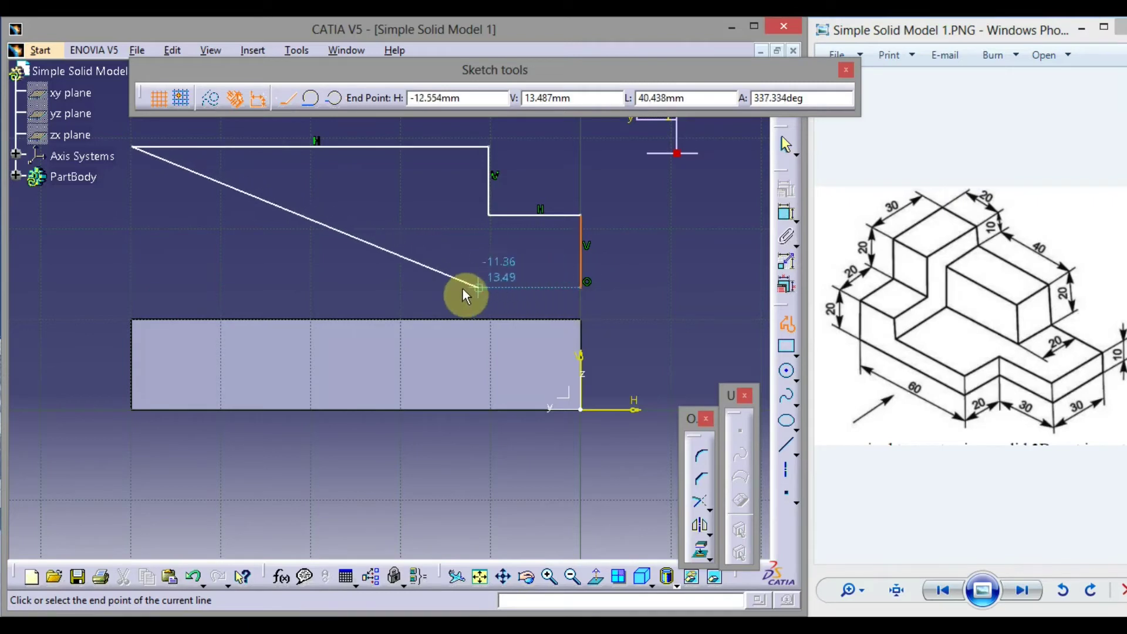
left_click(132, 289)
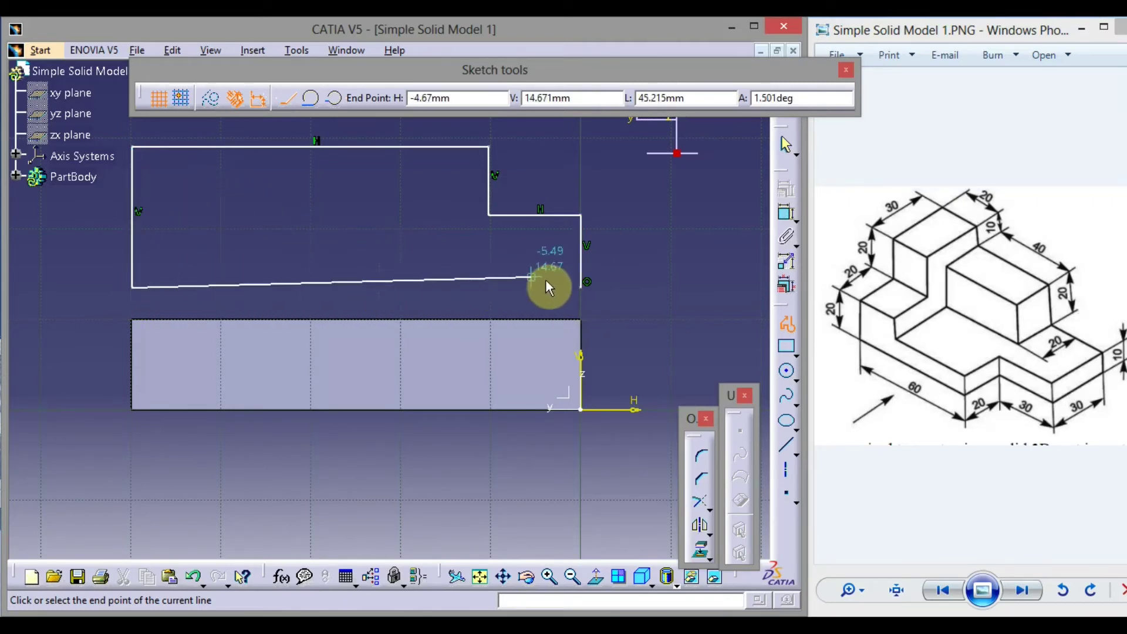
left_click(586, 288)
left_click(651, 252)
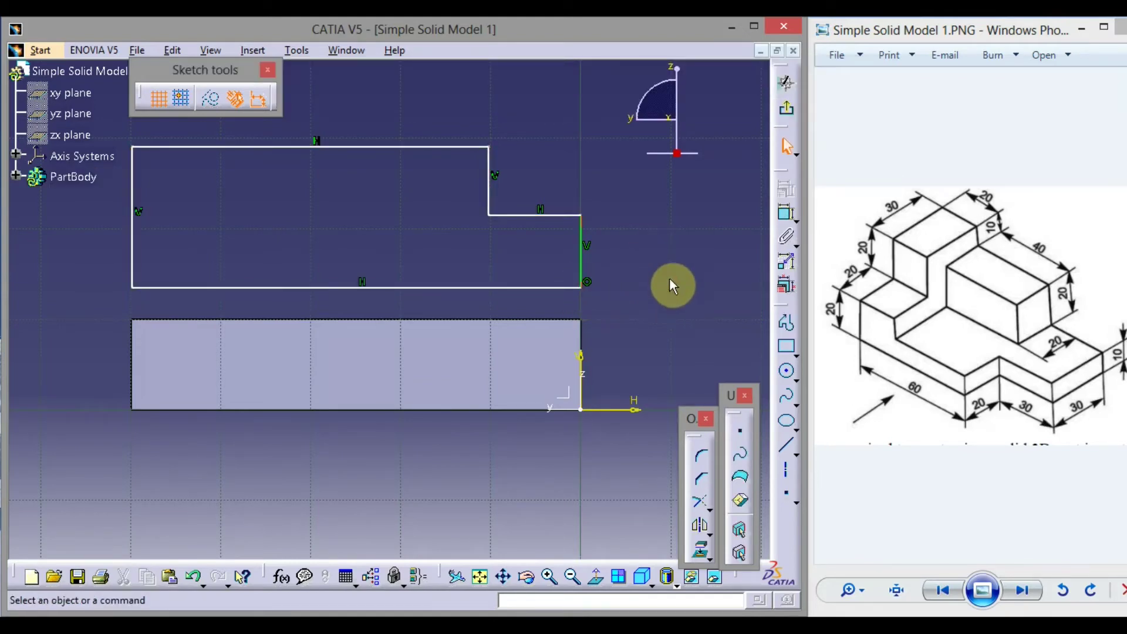
Step: Make the stepped profile's left side coincident with the end face's left edge
left_click(134, 242)
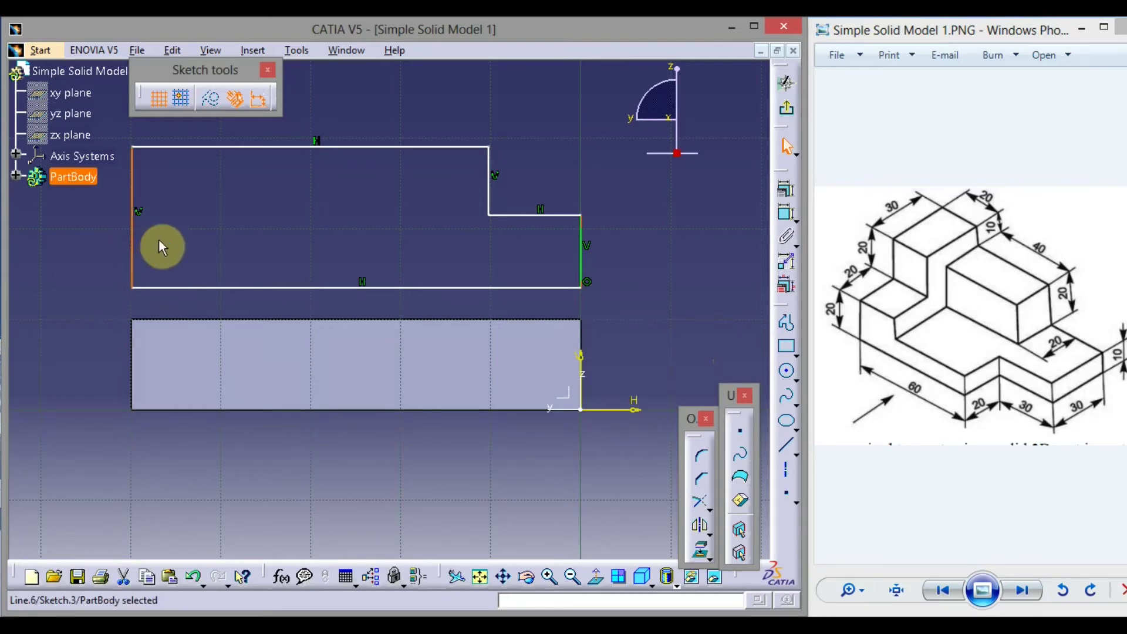
left_click(138, 355, "ctrl")
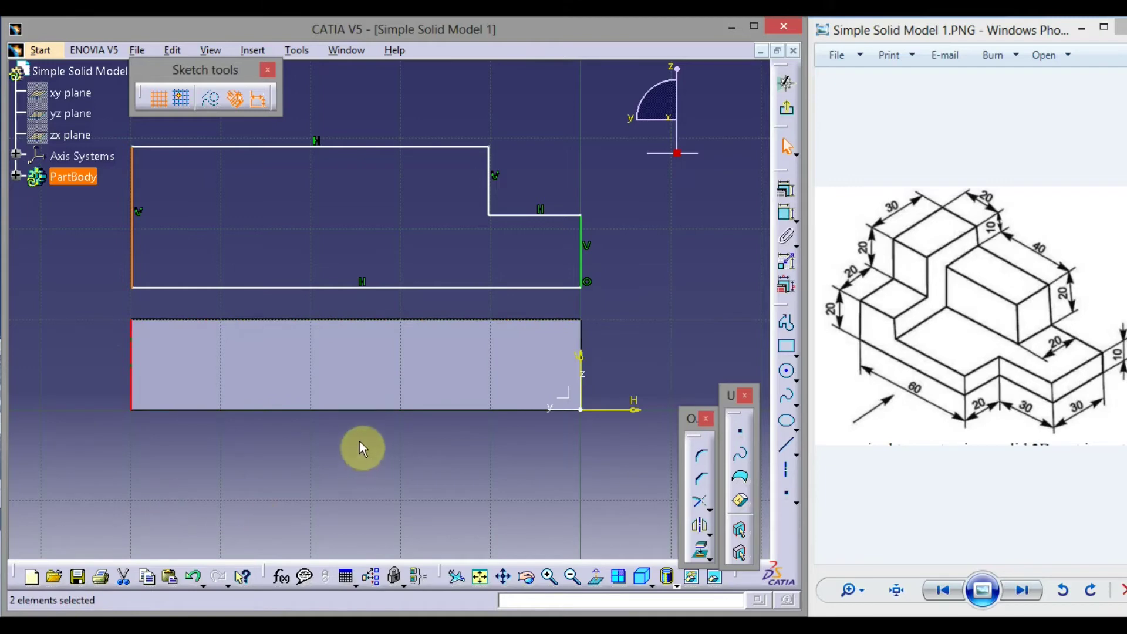
left_click(787, 189)
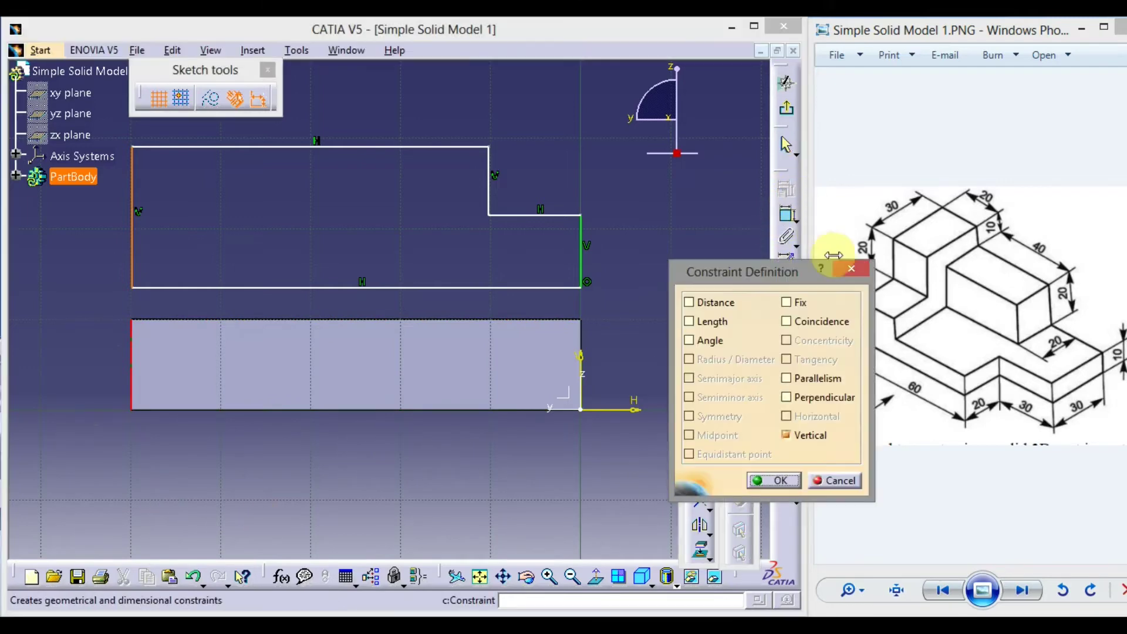
left_click(789, 323)
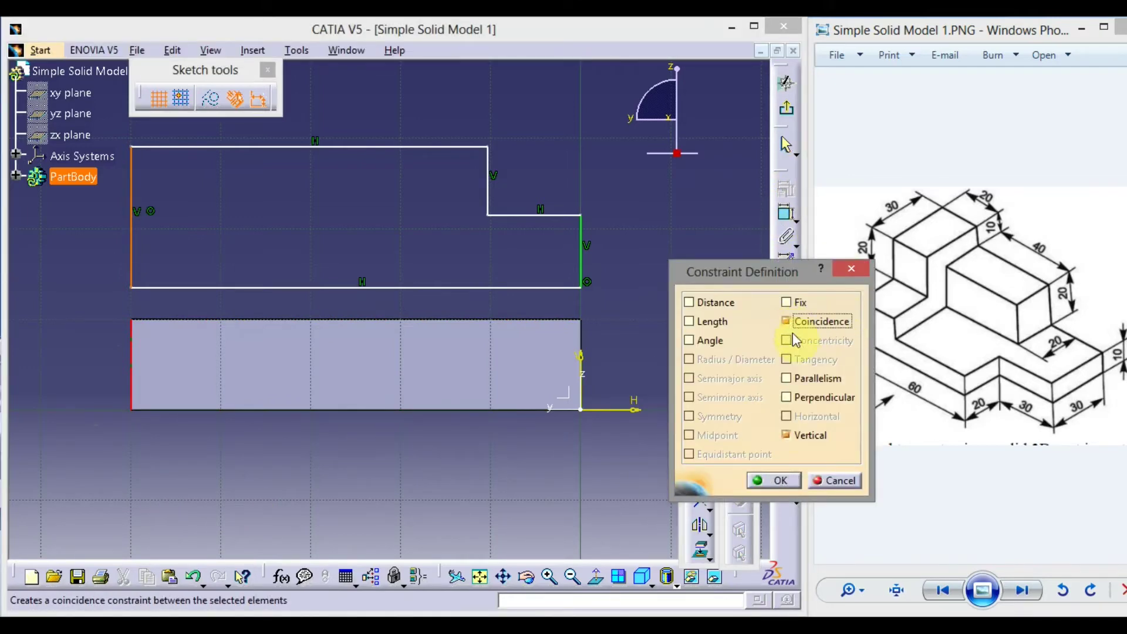
left_click(775, 481)
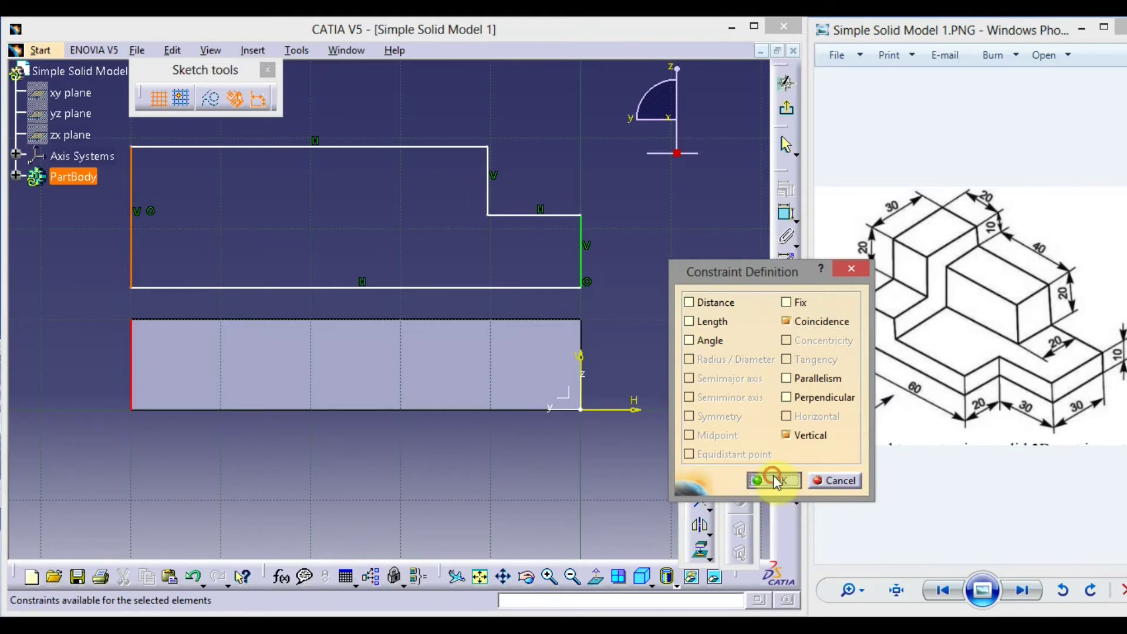
Step: Make the stepped profile's short right side coincident with the end face's right edge
left_click(587, 262)
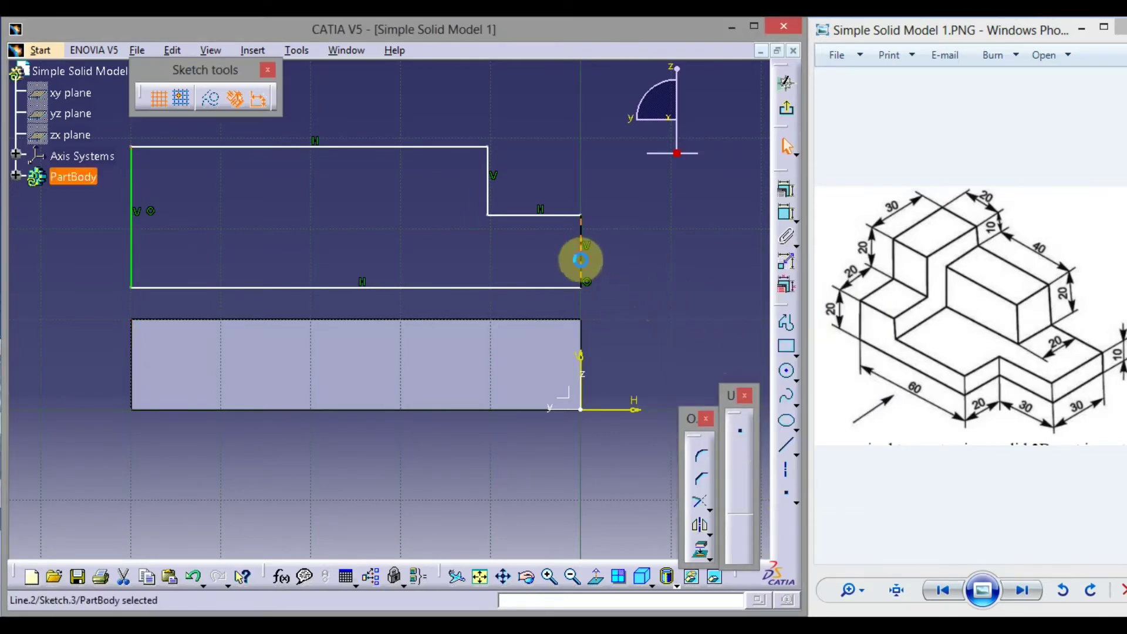
left_click(589, 338)
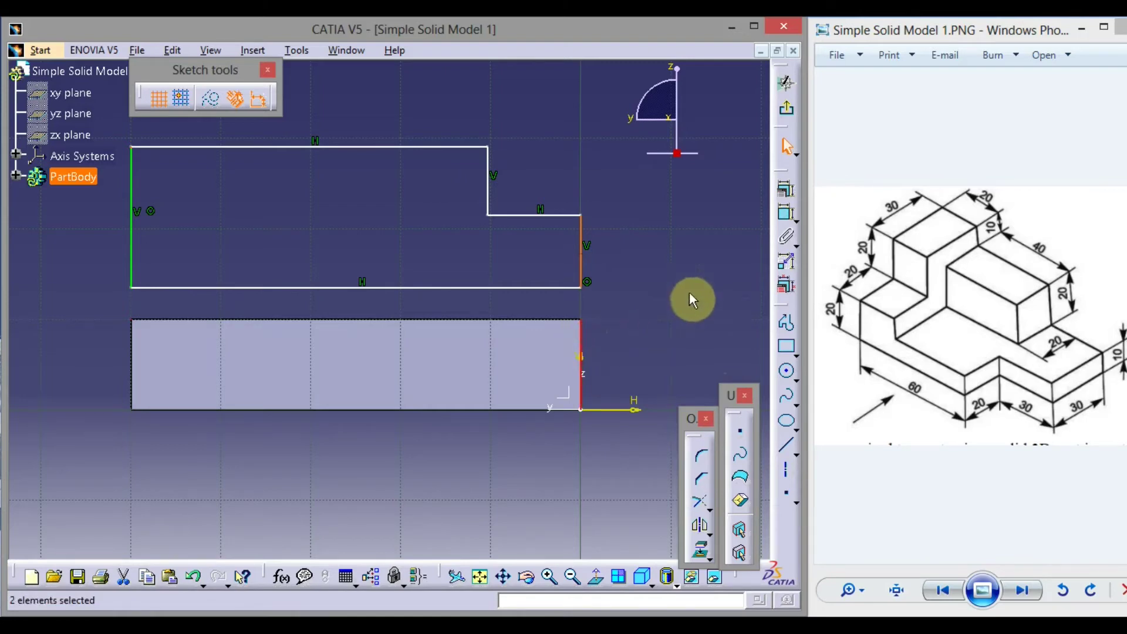
left_click(786, 190)
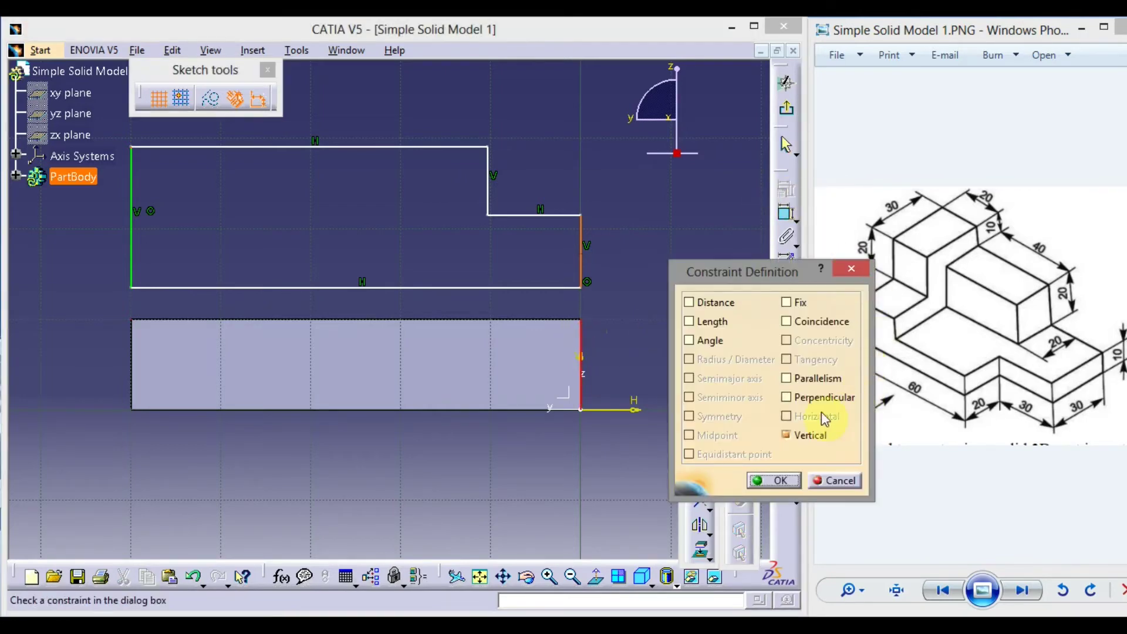
left_click(786, 322)
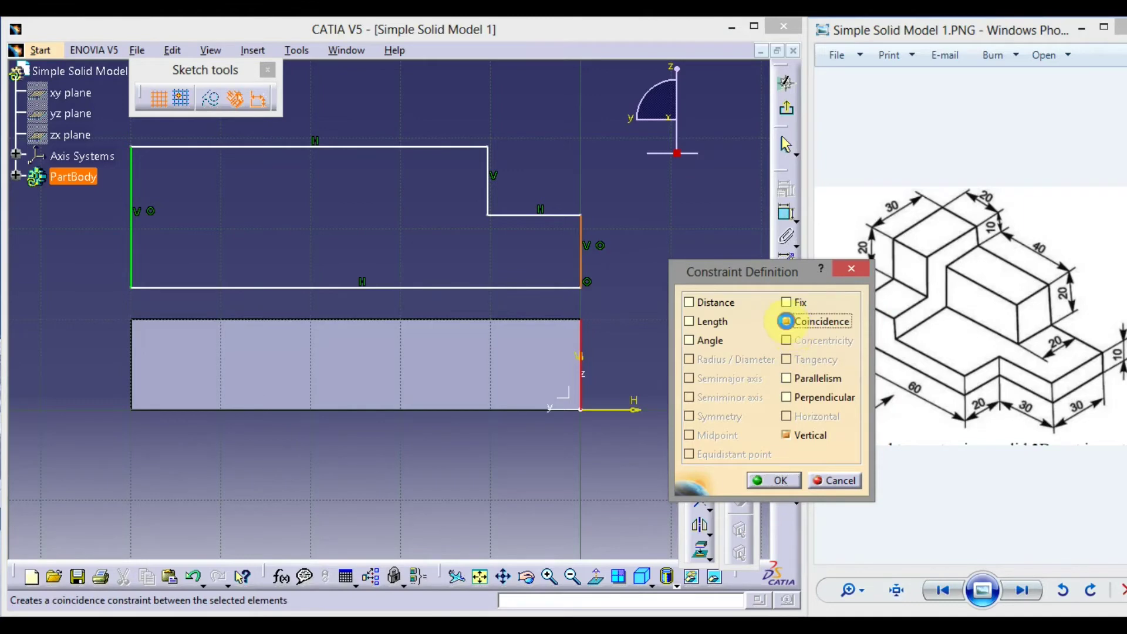
left_click(787, 480)
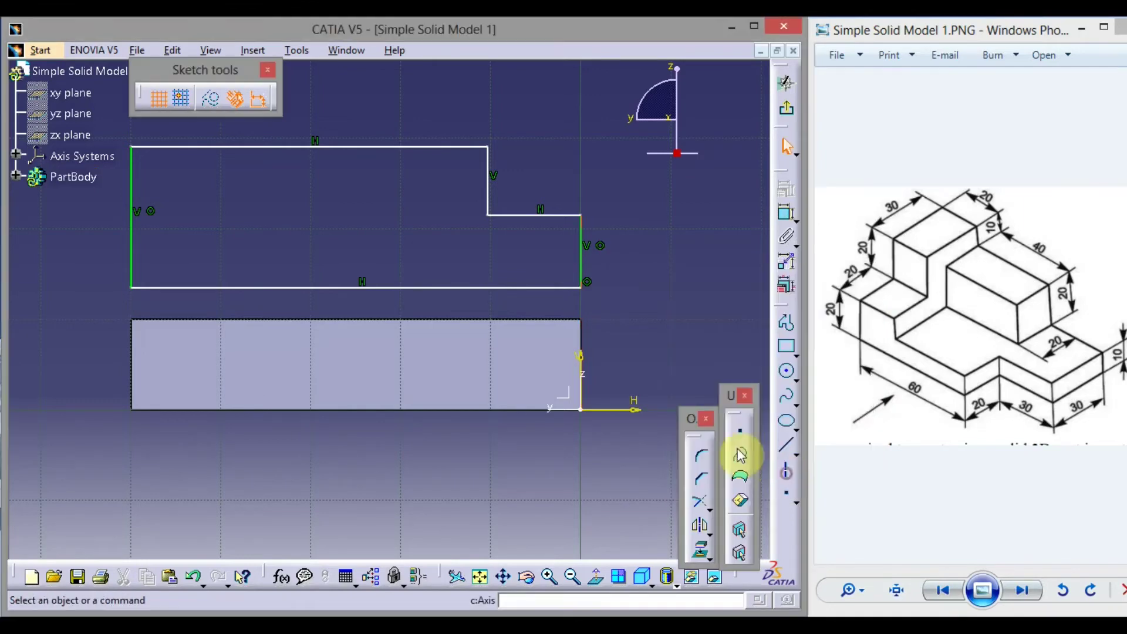
Step: Make the stepped profile's bottom side coincident with the end face's top edge
left_click(472, 288)
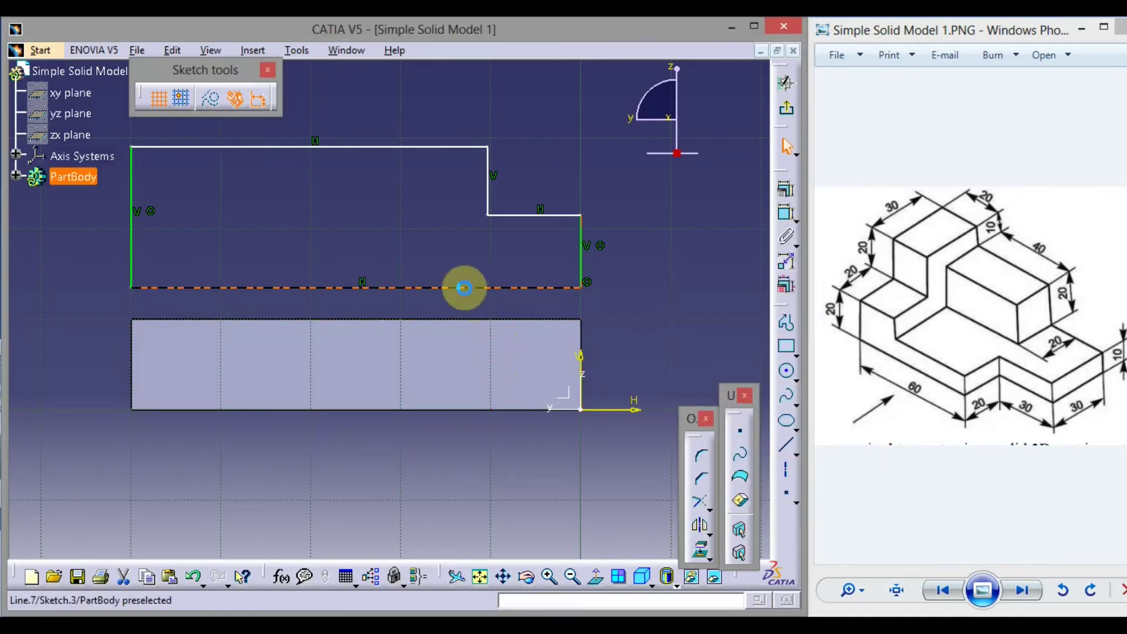
left_click(488, 321, "ctrl")
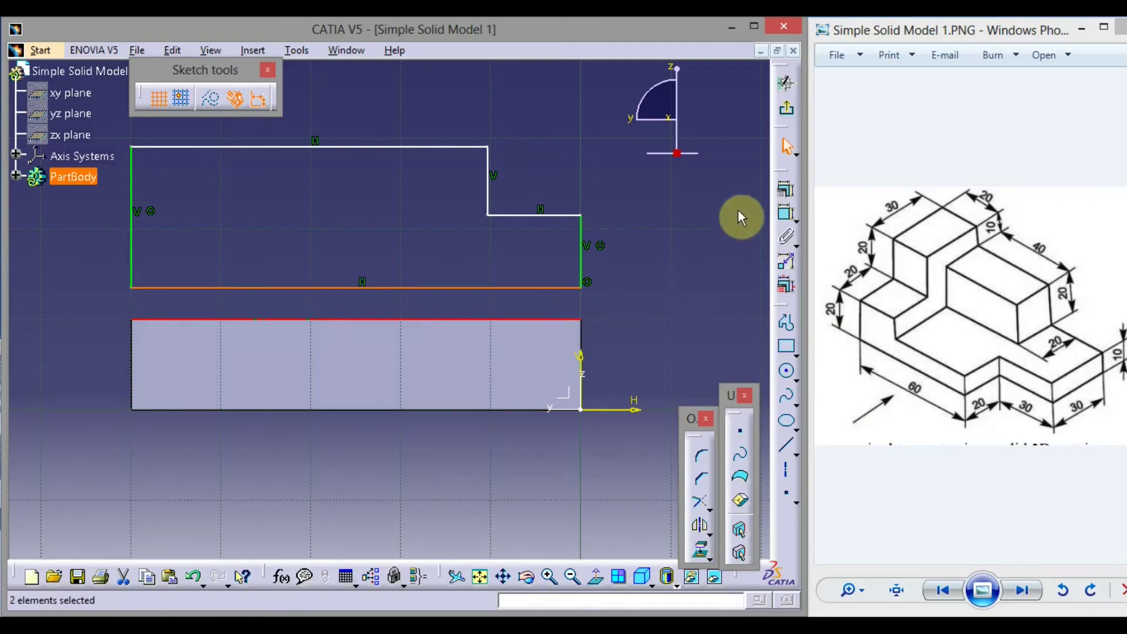
left_click(784, 196)
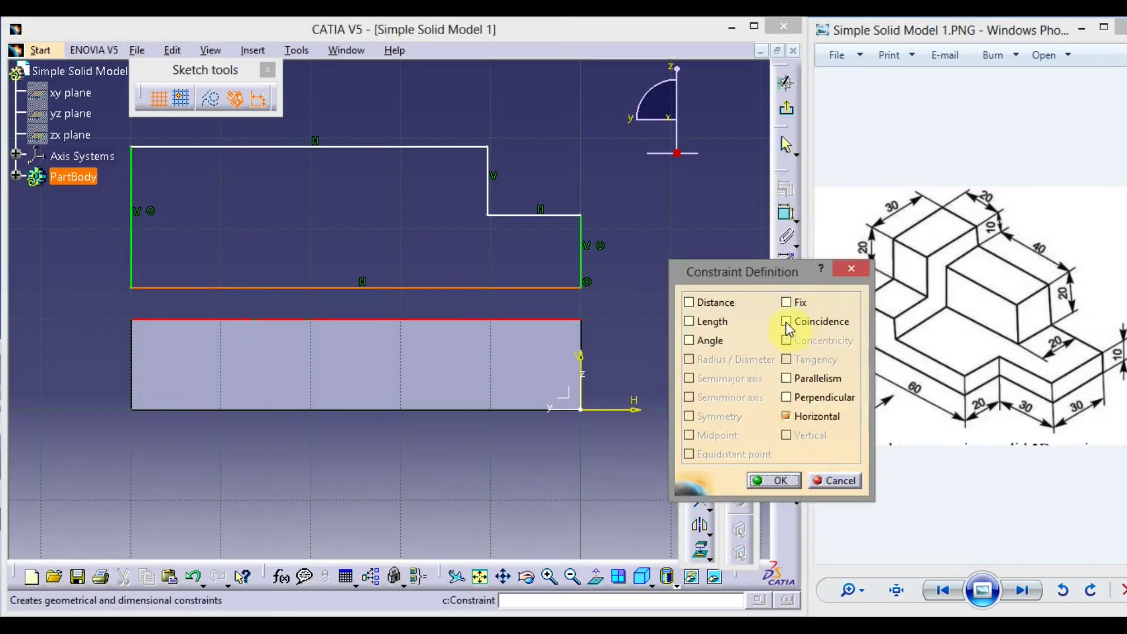
left_click(787, 321)
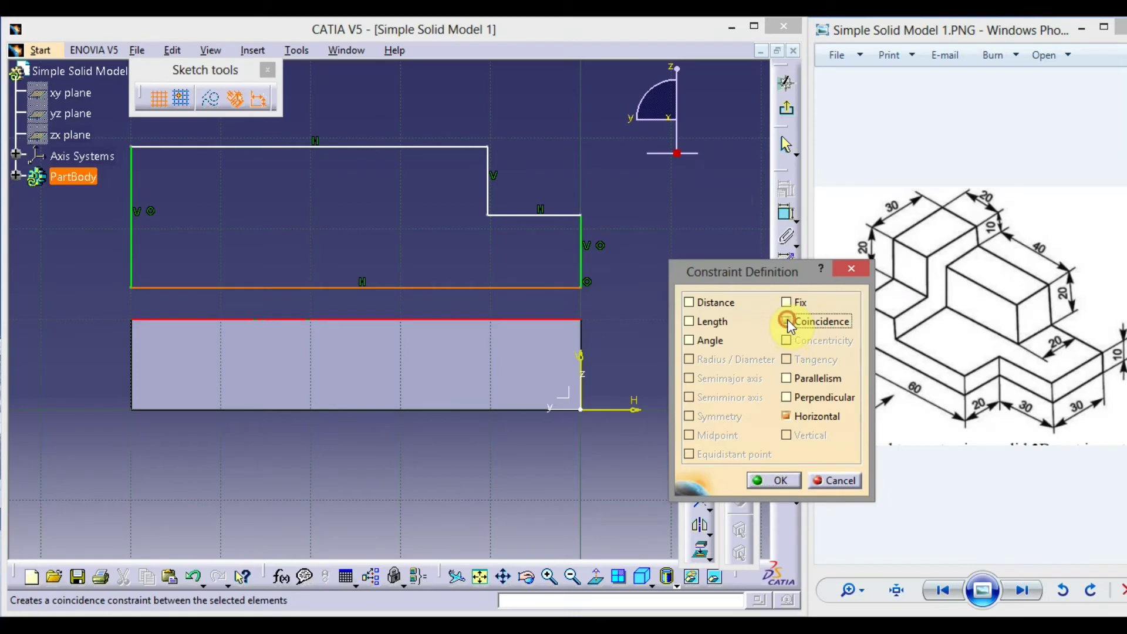
left_click(774, 480)
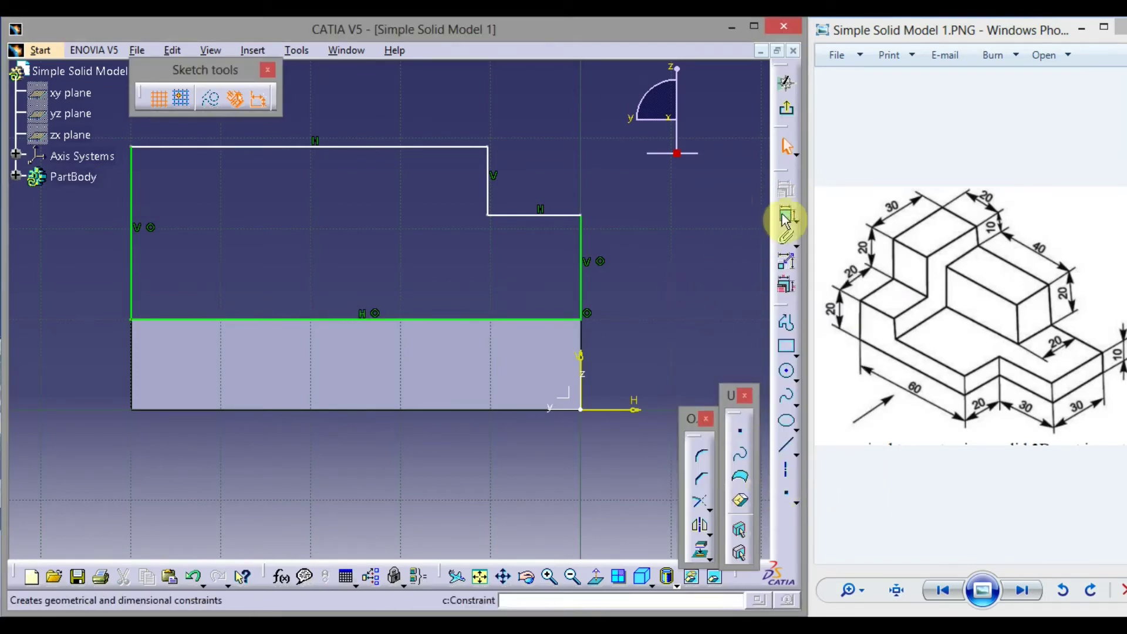
Step: Dimension the profile's short right side, the step's horizontal line and the step's upper vertical line
left_click(787, 214)
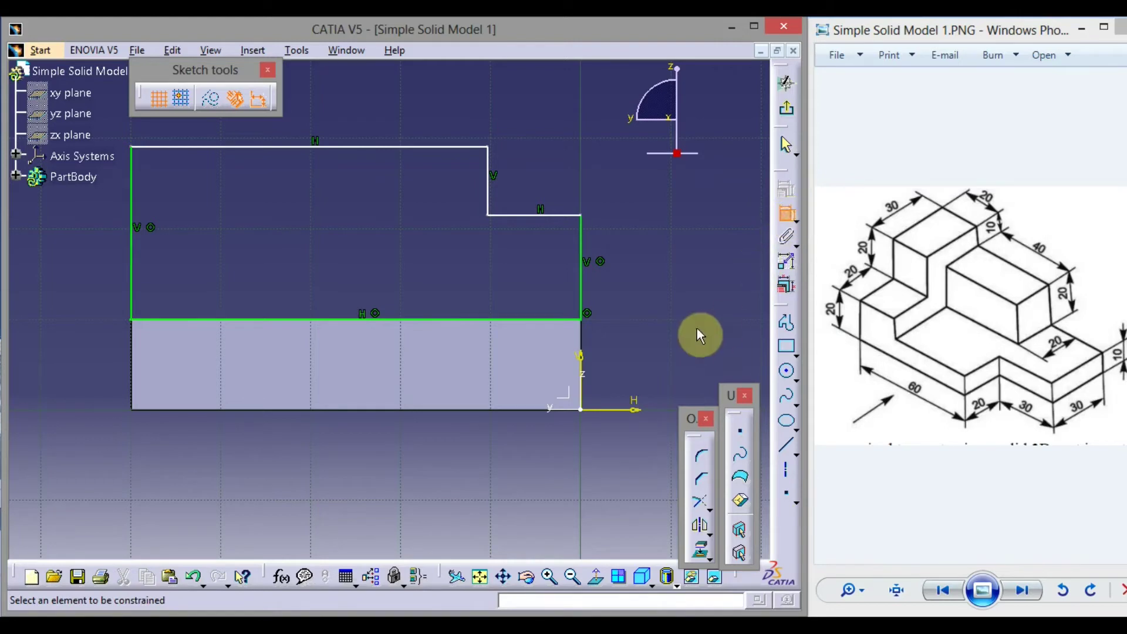
left_click(581, 288)
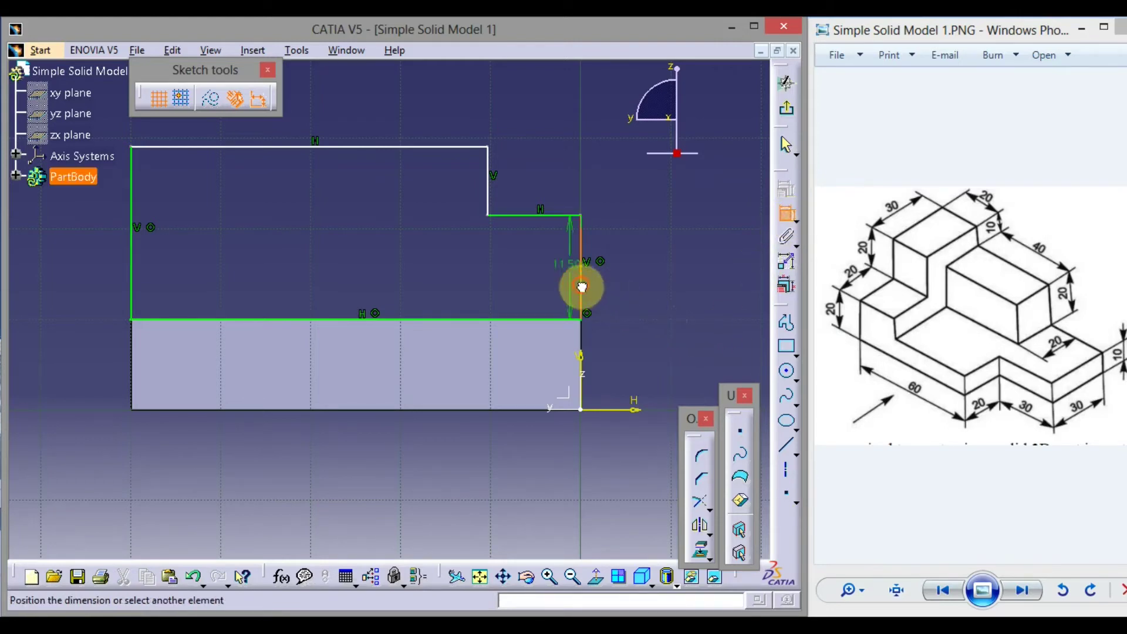
left_click(647, 278)
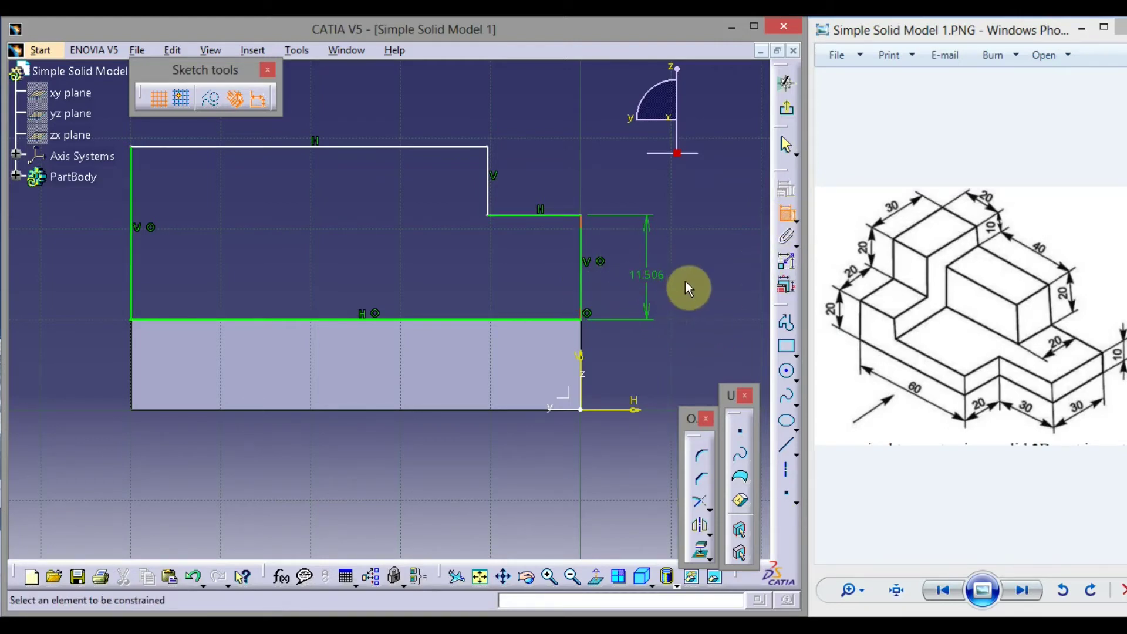
left_click(540, 215)
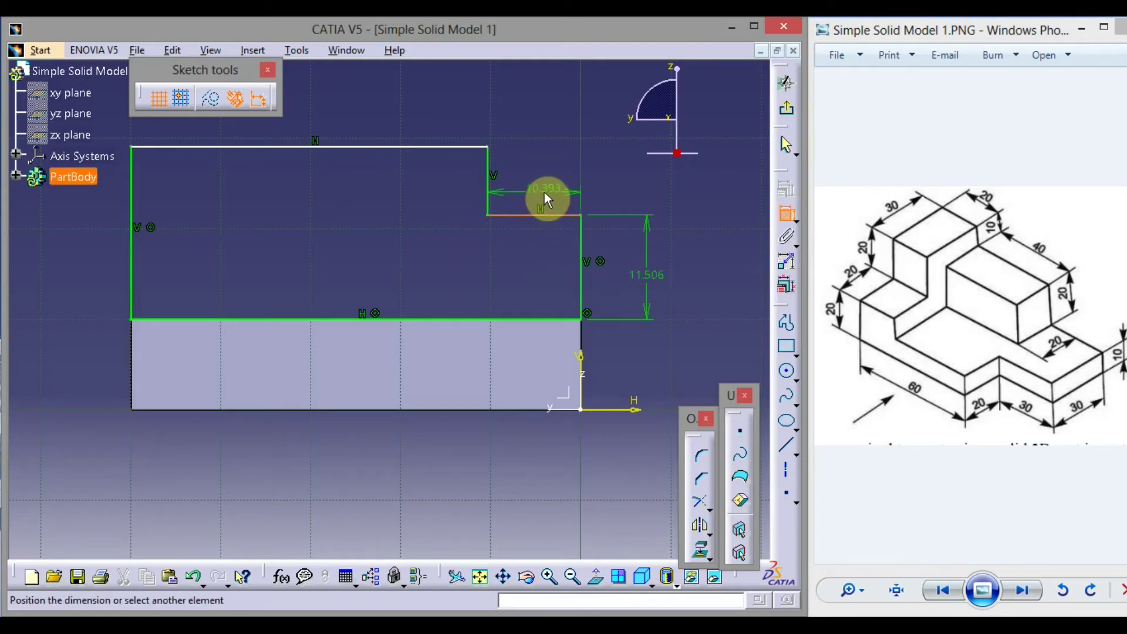
left_click(544, 191)
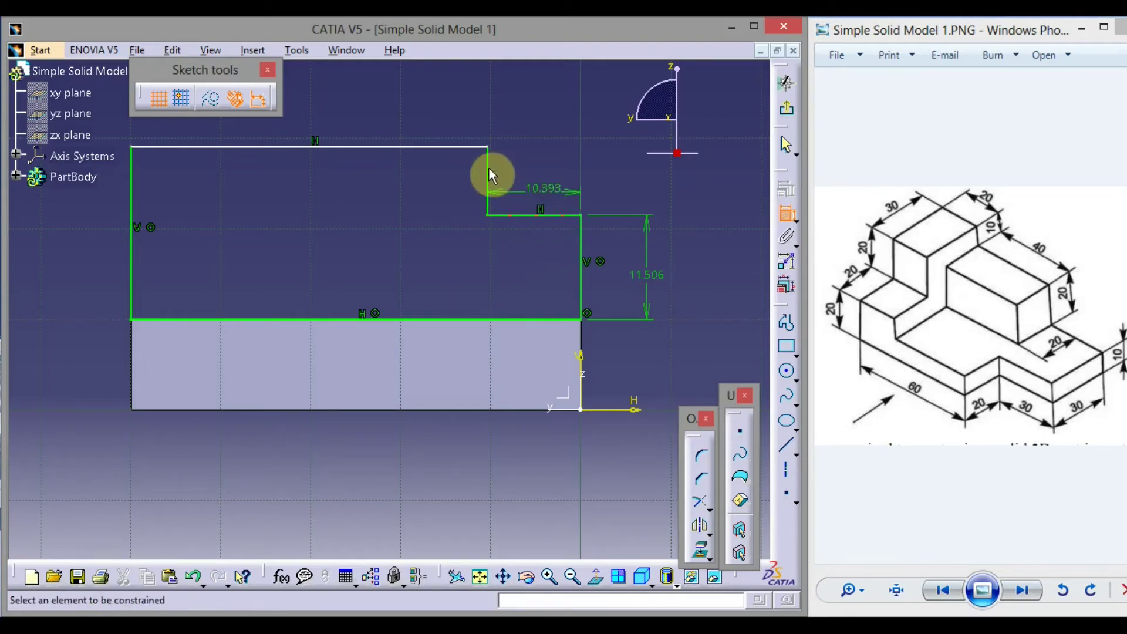
left_click(495, 174)
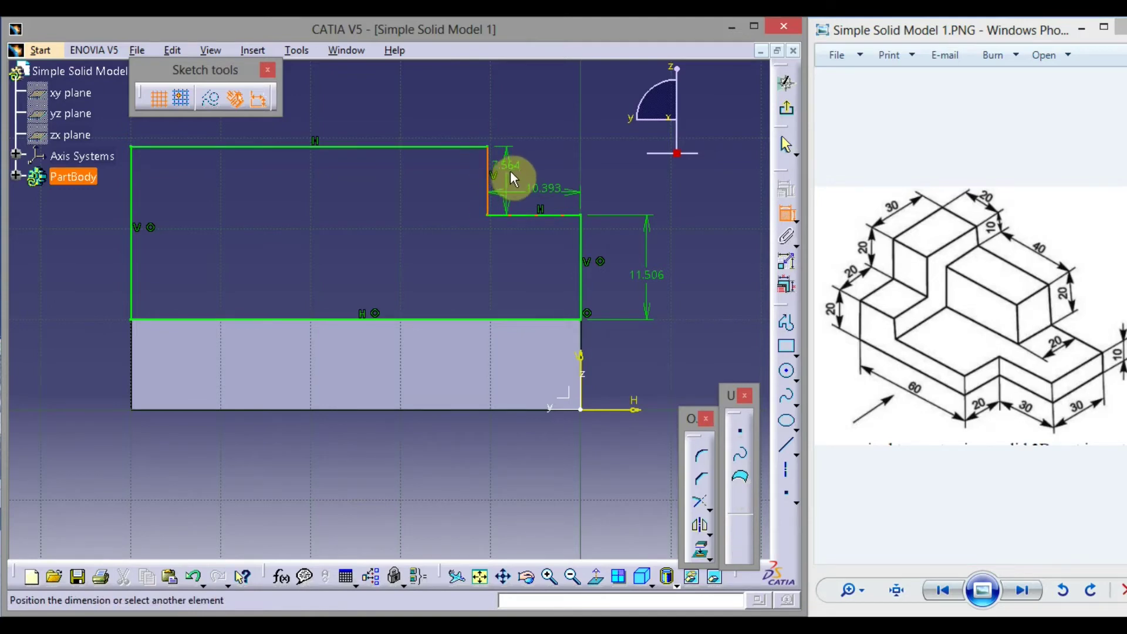
left_click(512, 172)
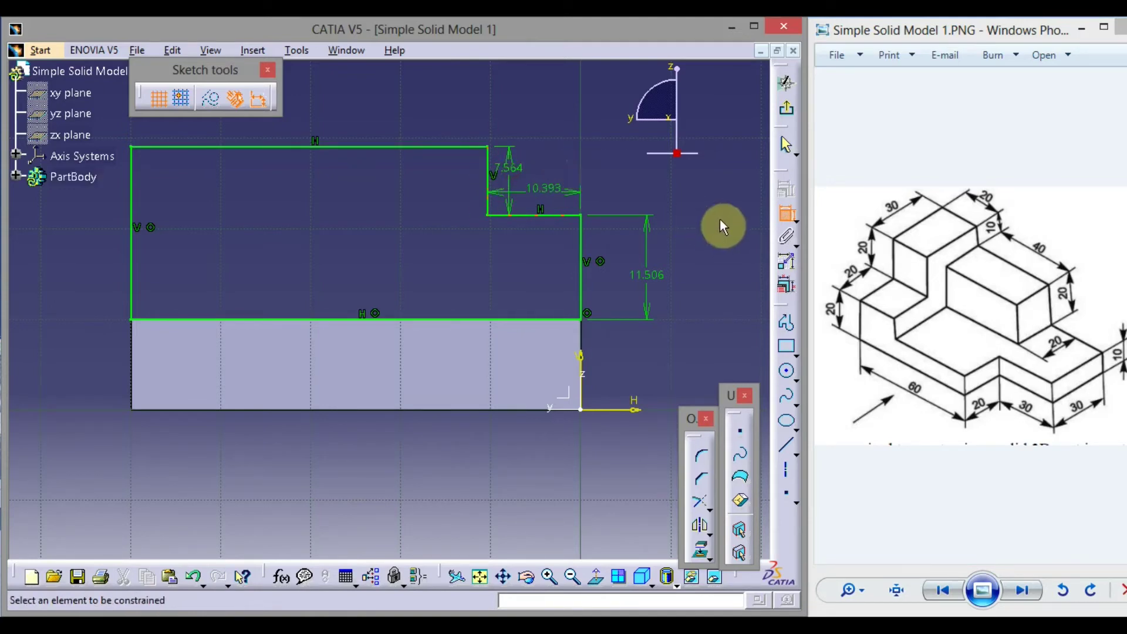
left_click(787, 215)
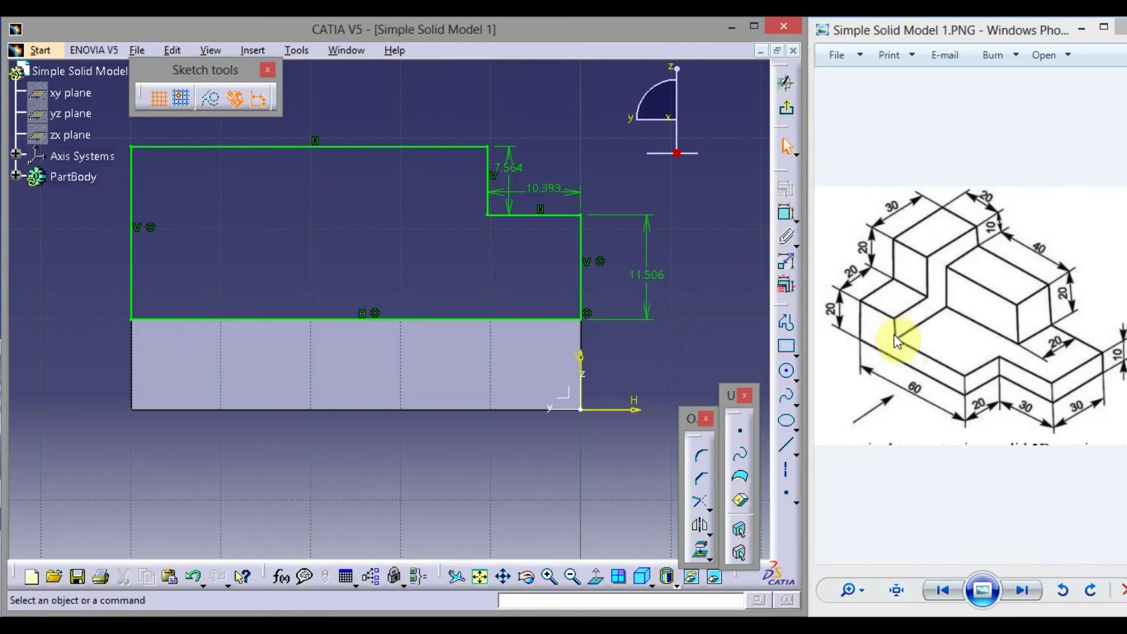
Step: Set the stepped profile's short right side to 10 mm and the step's horizontal line to 20 mm
double_click(658, 283)
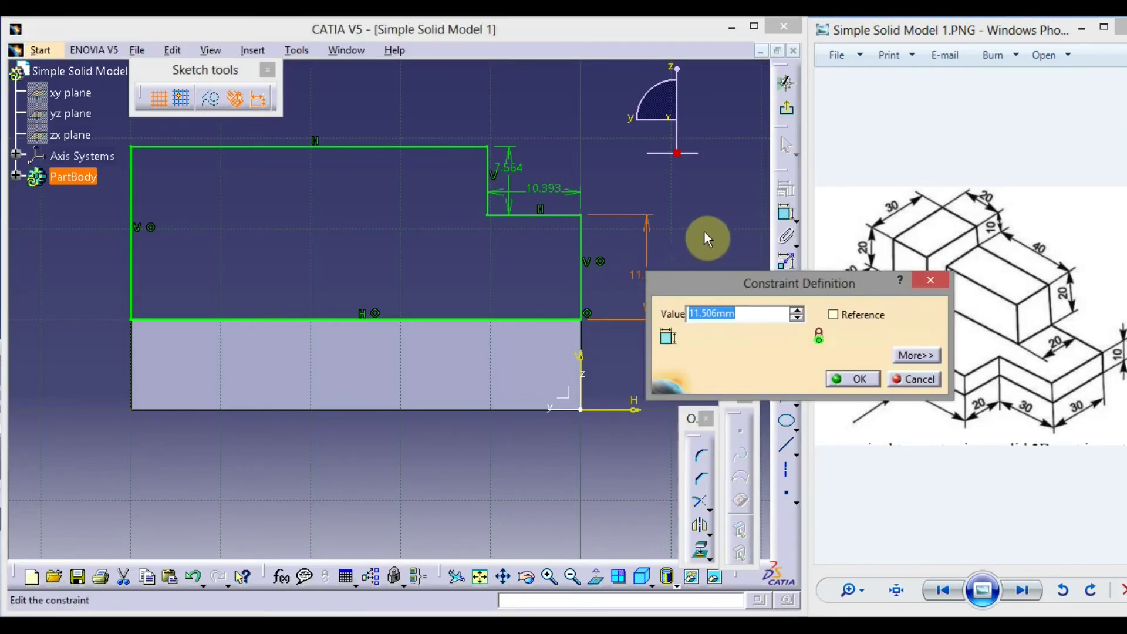
type("10")
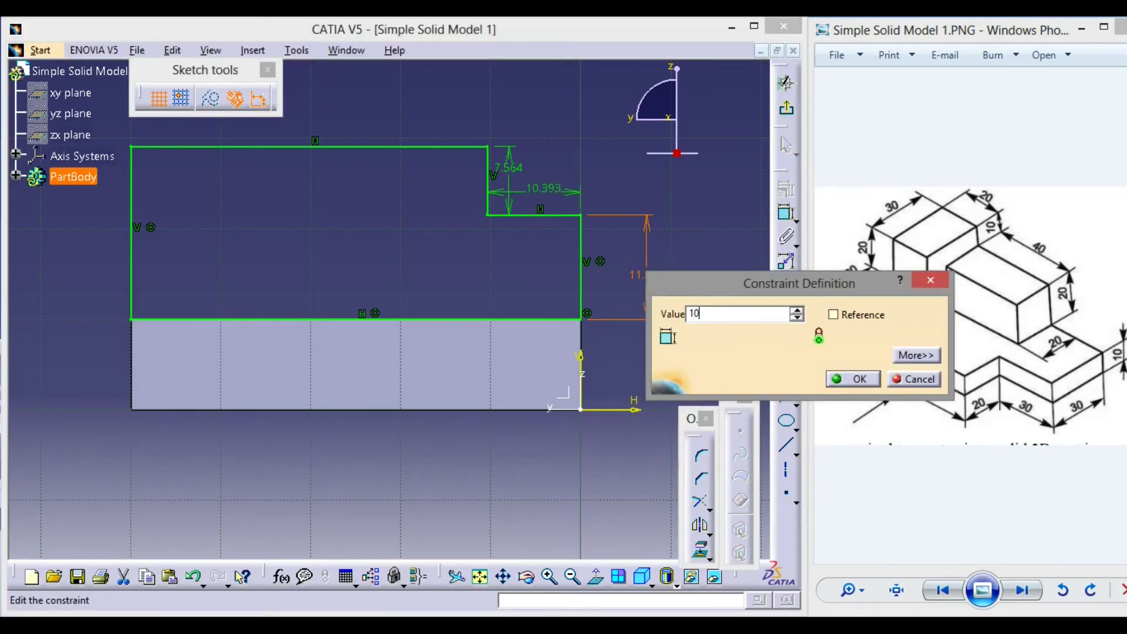
key("Return")
left_click(703, 232)
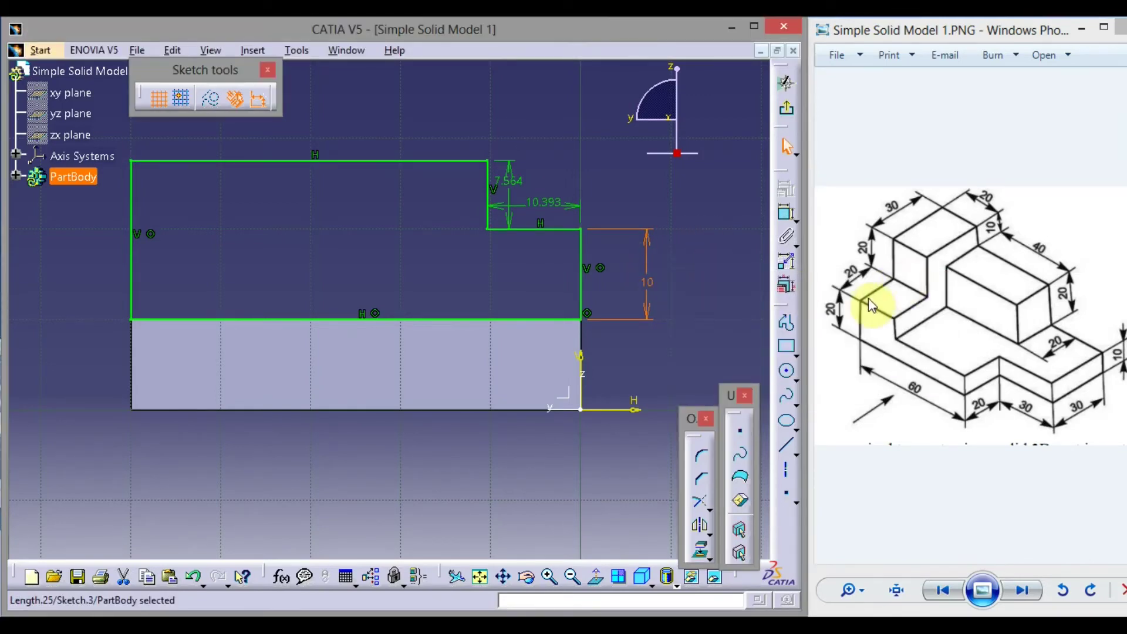
double_click(540, 200)
type("20")
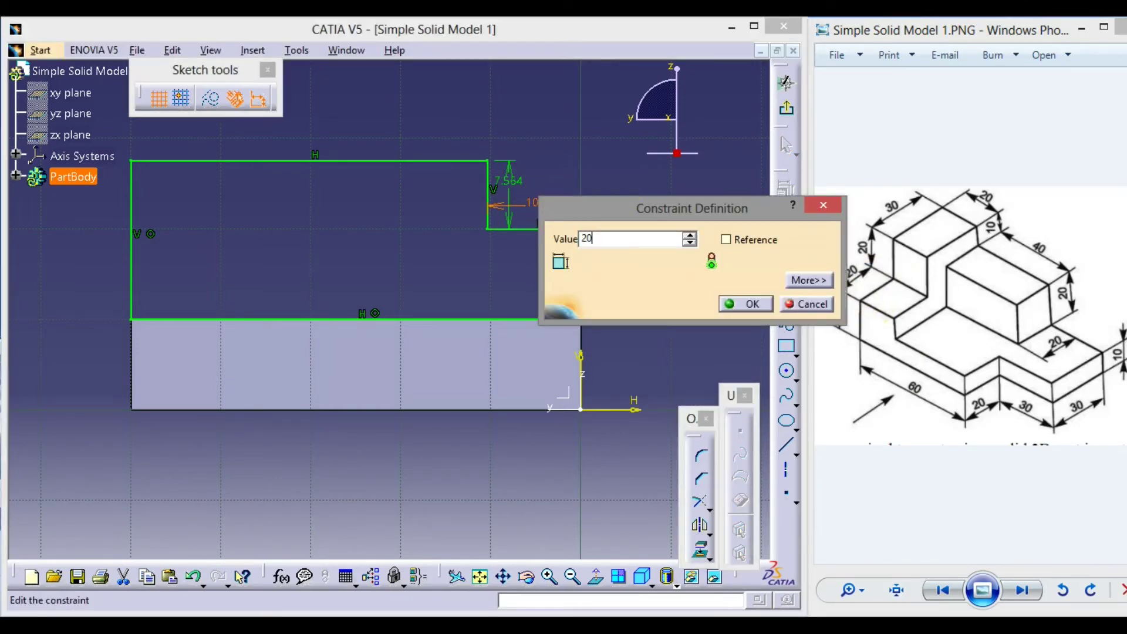
key("Return")
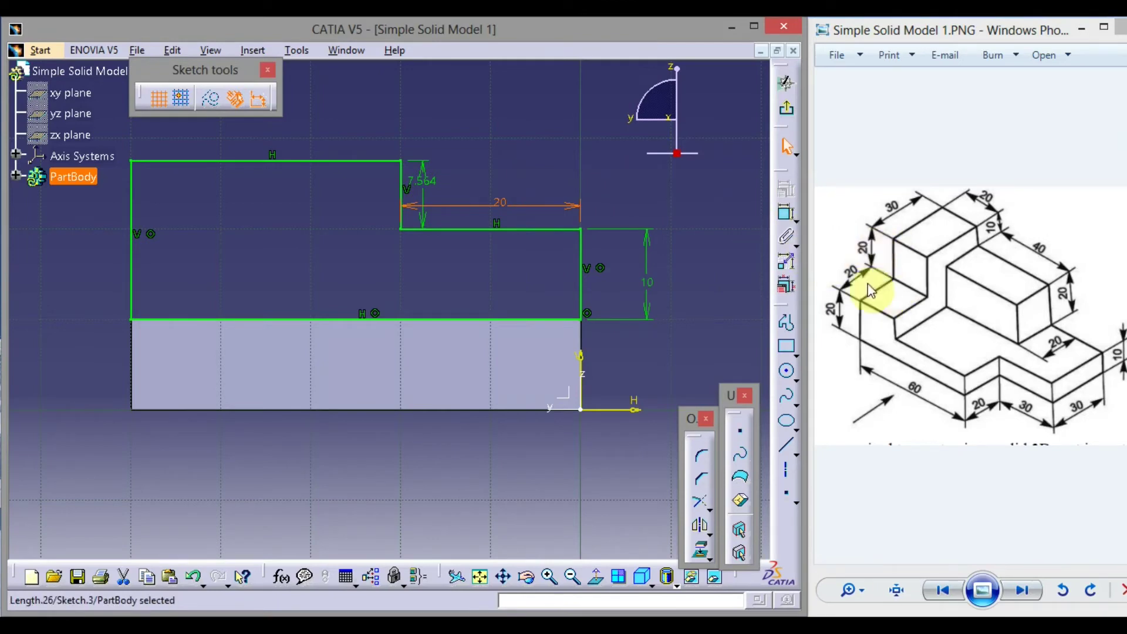
Step: Set the step's upper vertical line to 20 mm and exit the sketch
left_click(430, 180)
double_click(431, 181)
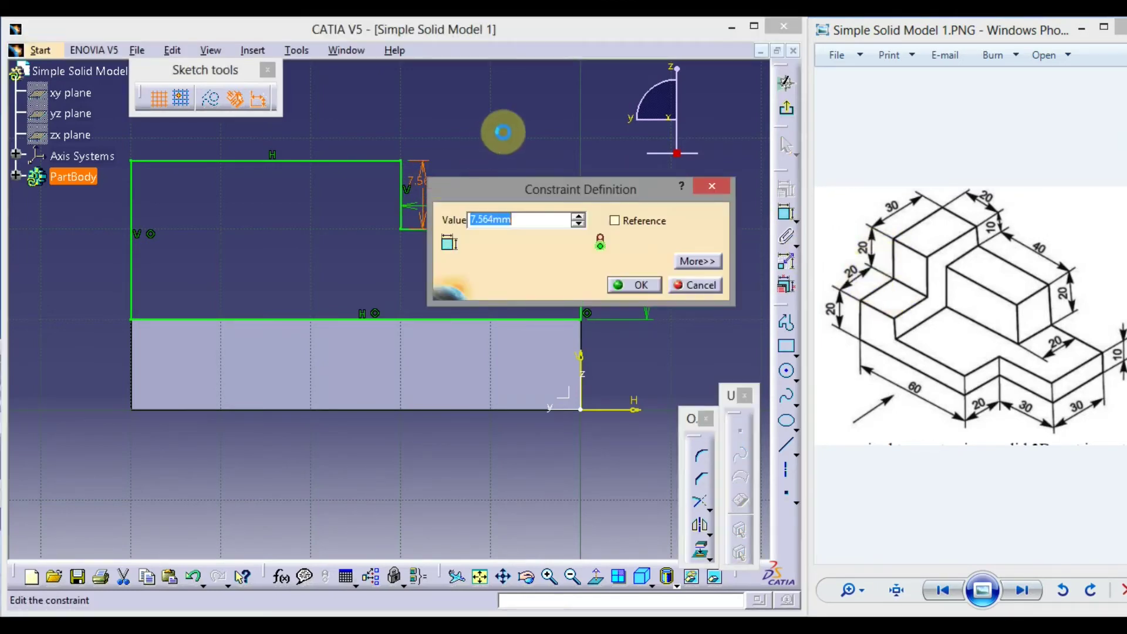
type("20")
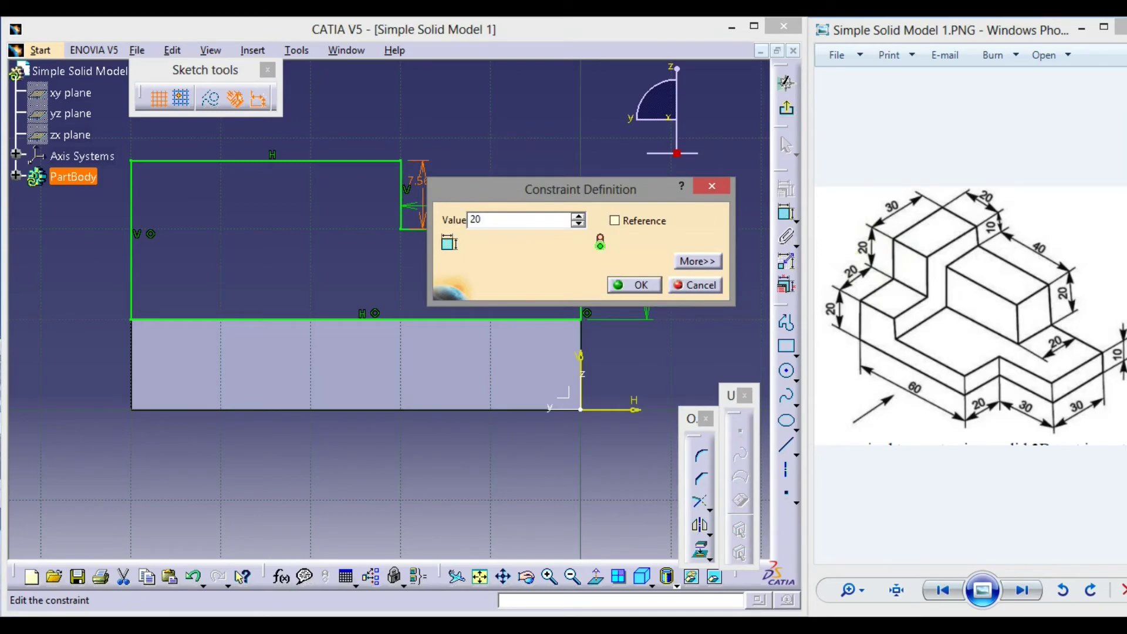
key("Return")
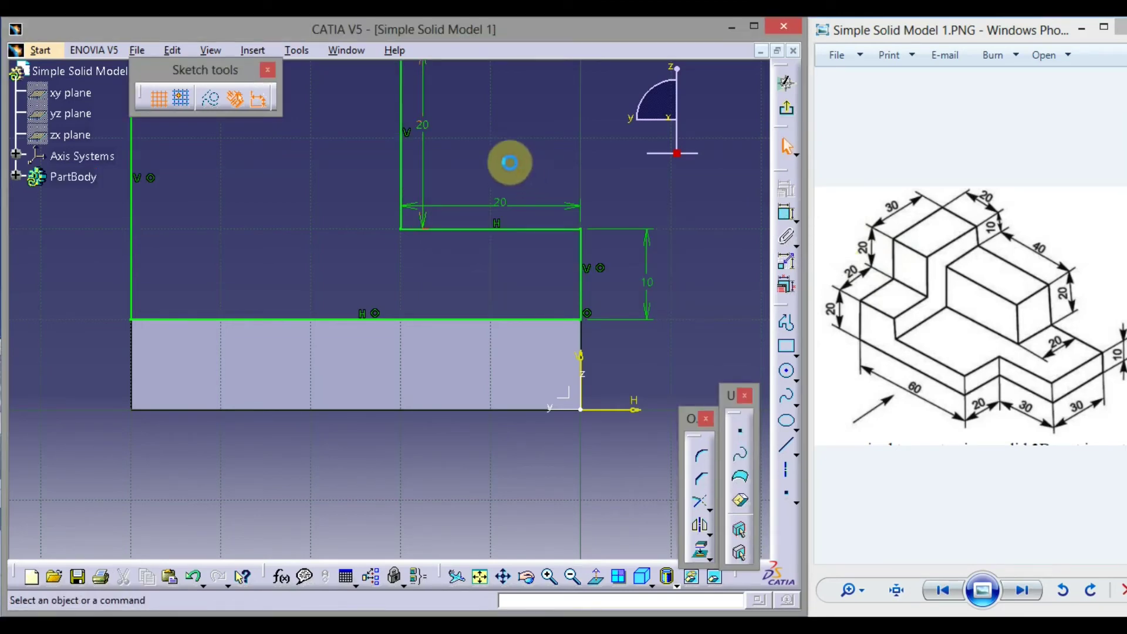
mouse_move(504, 147)
middle_mouse_down()
mouse_move(519, 146)
mouse_move(526, 202)
middle_mouse_up()
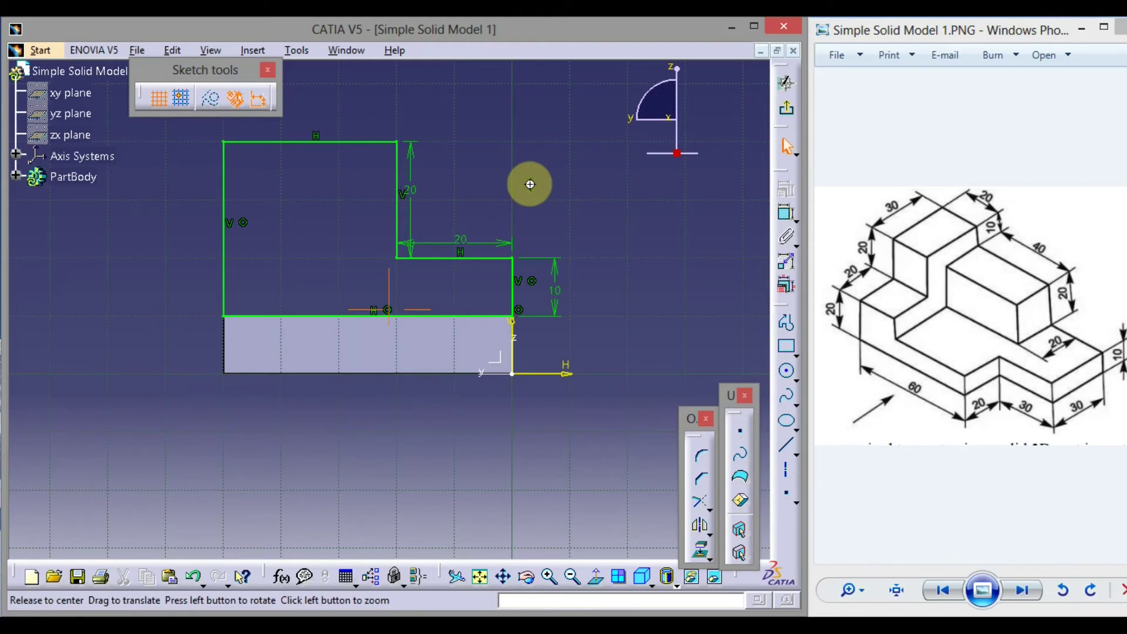
mouse_move(530, 185)
middle_mouse_down()
mouse_move(520, 206)
mouse_move(448, 256)
middle_mouse_up()
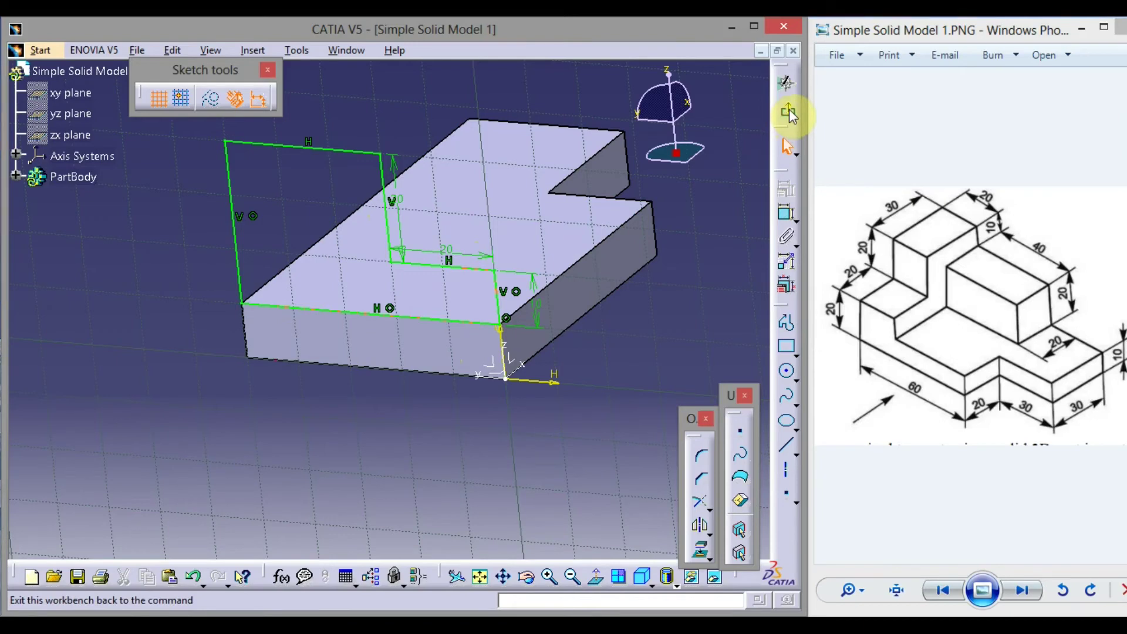
left_click(789, 112)
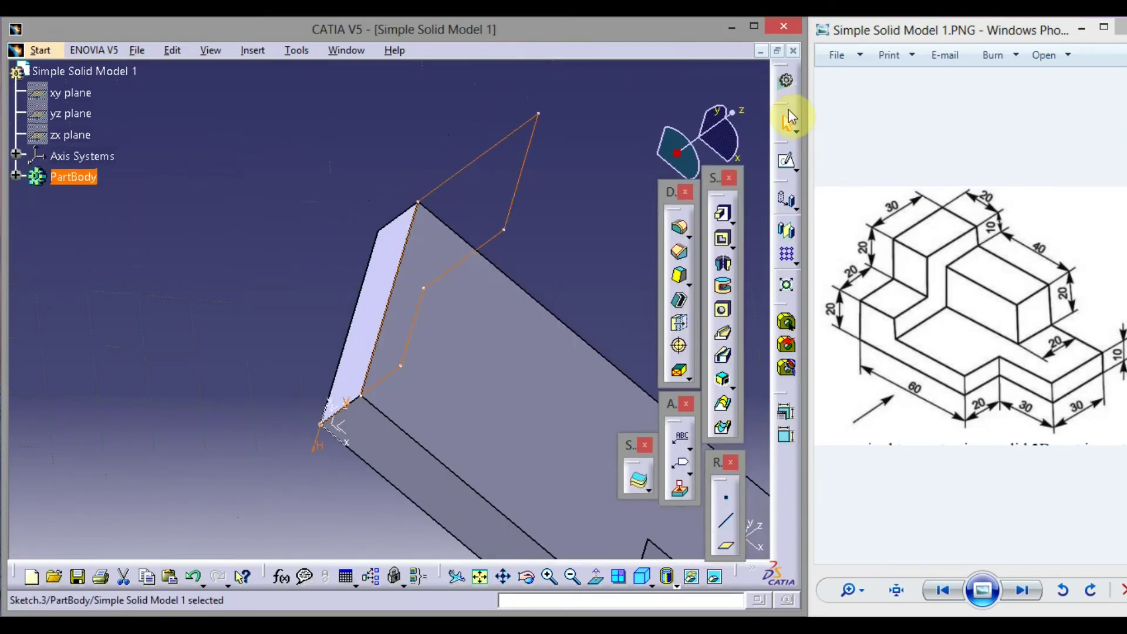
Step: Pad the stepped profile 20 mm with the direction reversed so it extends over the base block
middle_click_drag(572, 296, 442, 171)
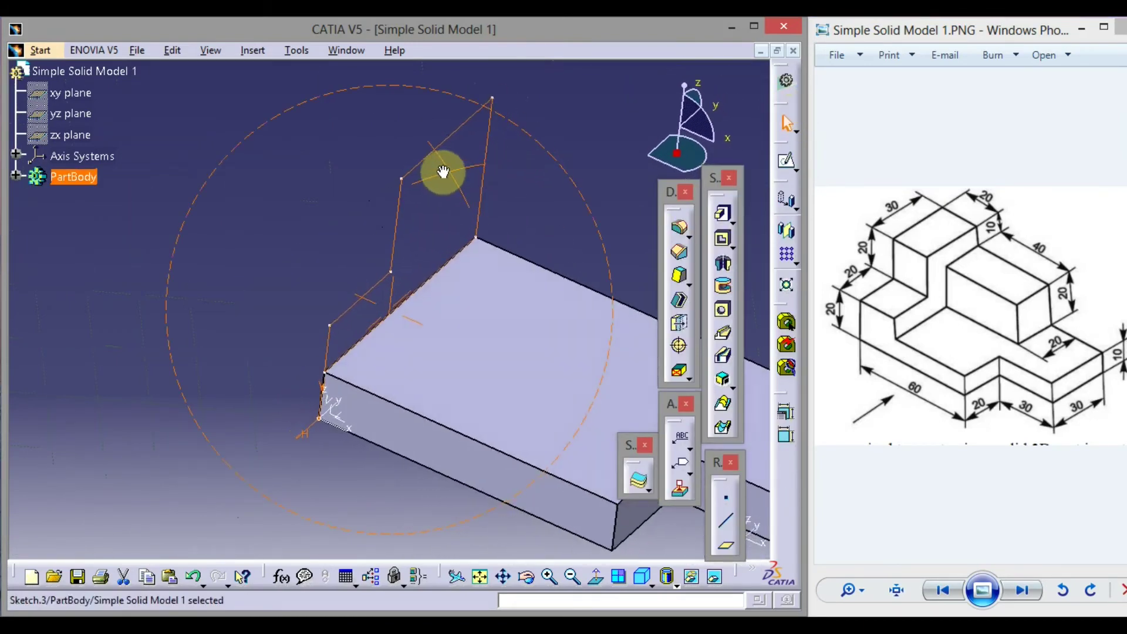
middle_click_drag(581, 191, 365, 141)
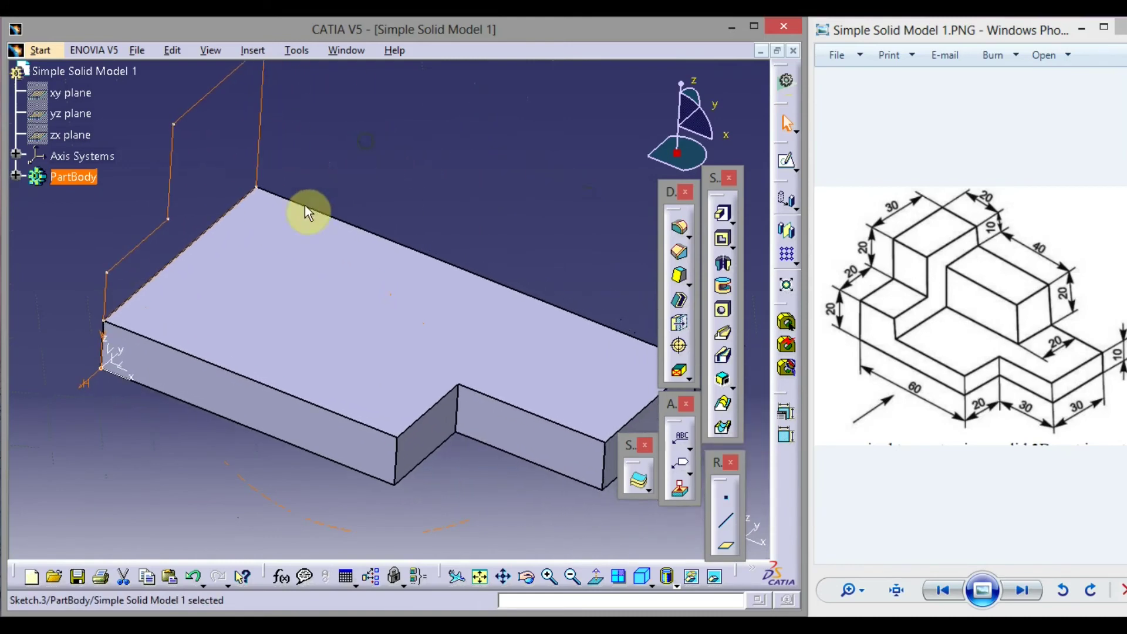
left_click(216, 92)
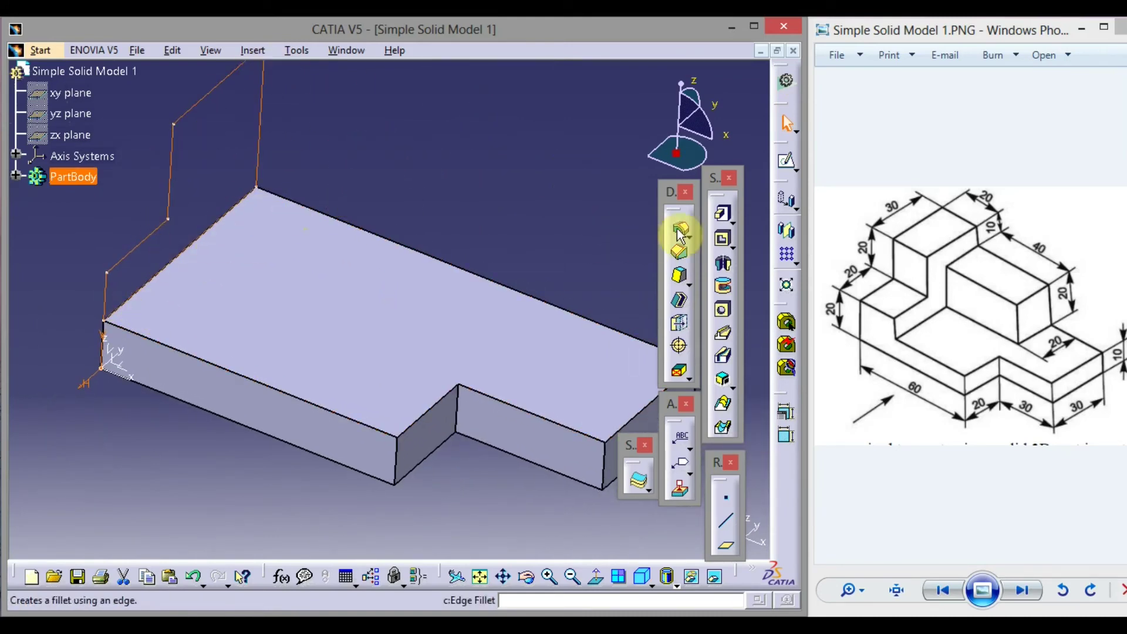
left_click(723, 215)
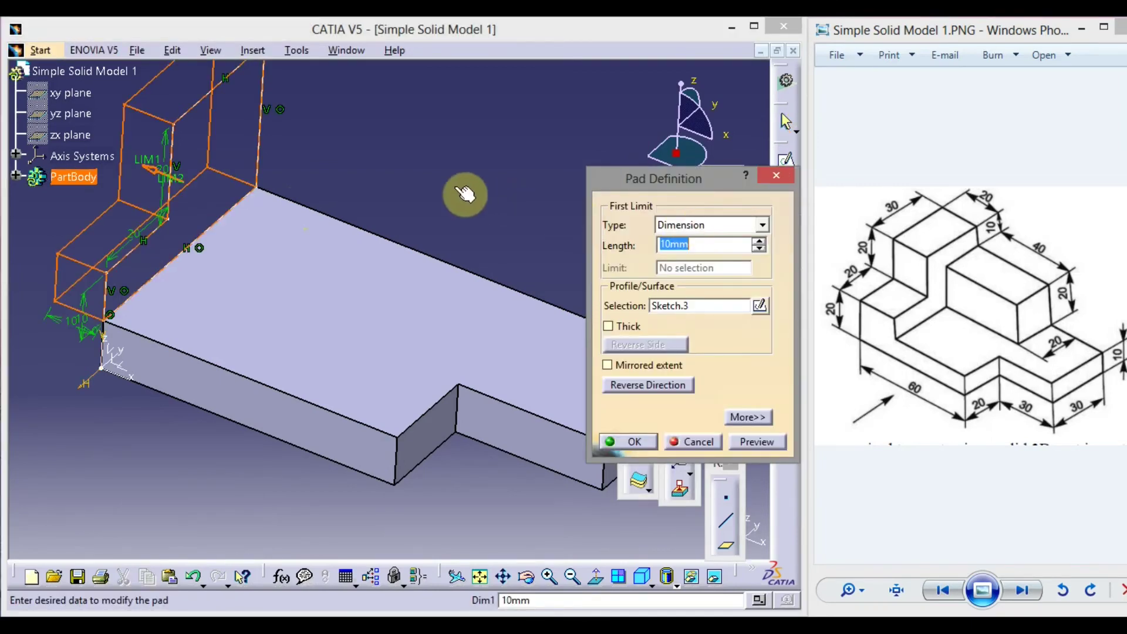
middle_click_drag(465, 193, 520, 227)
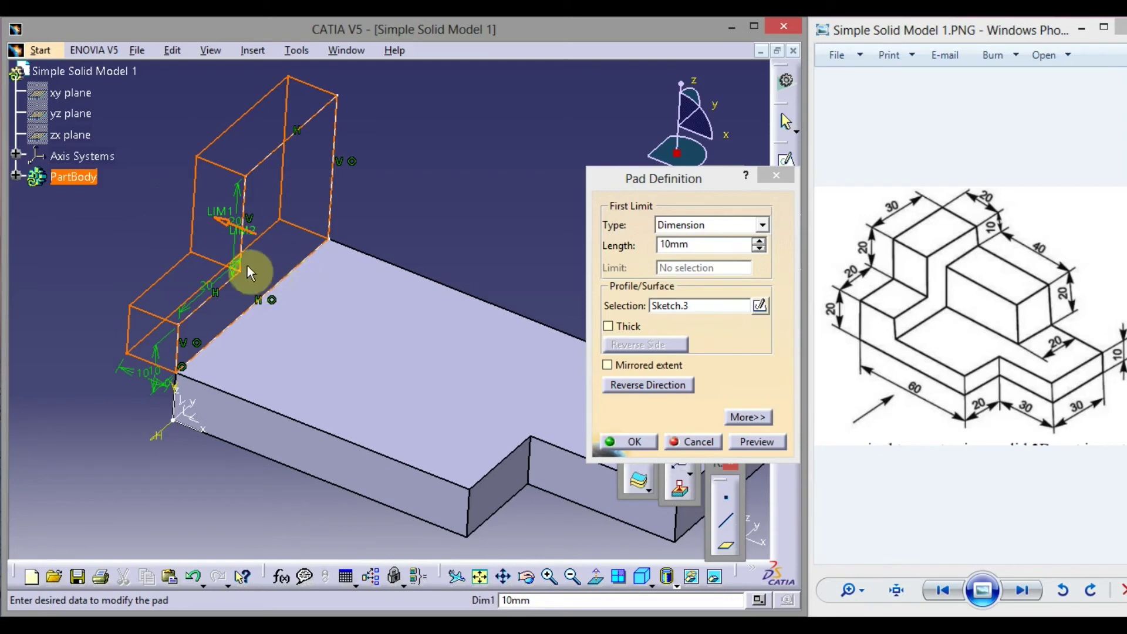
left_click(223, 229)
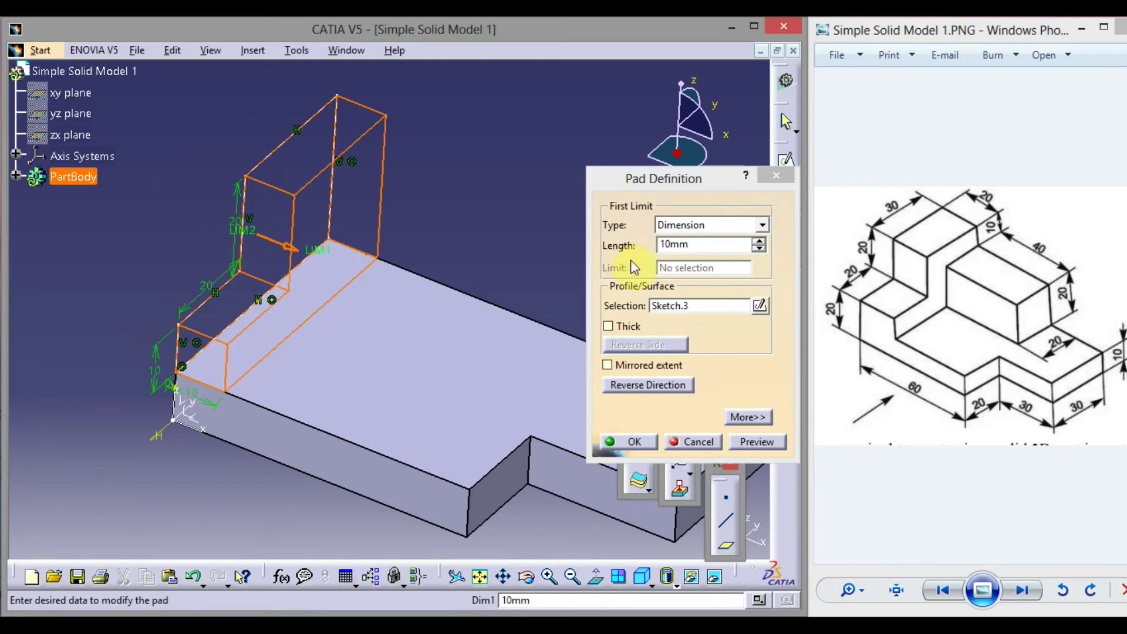
left_click(681, 246)
double_click(663, 246)
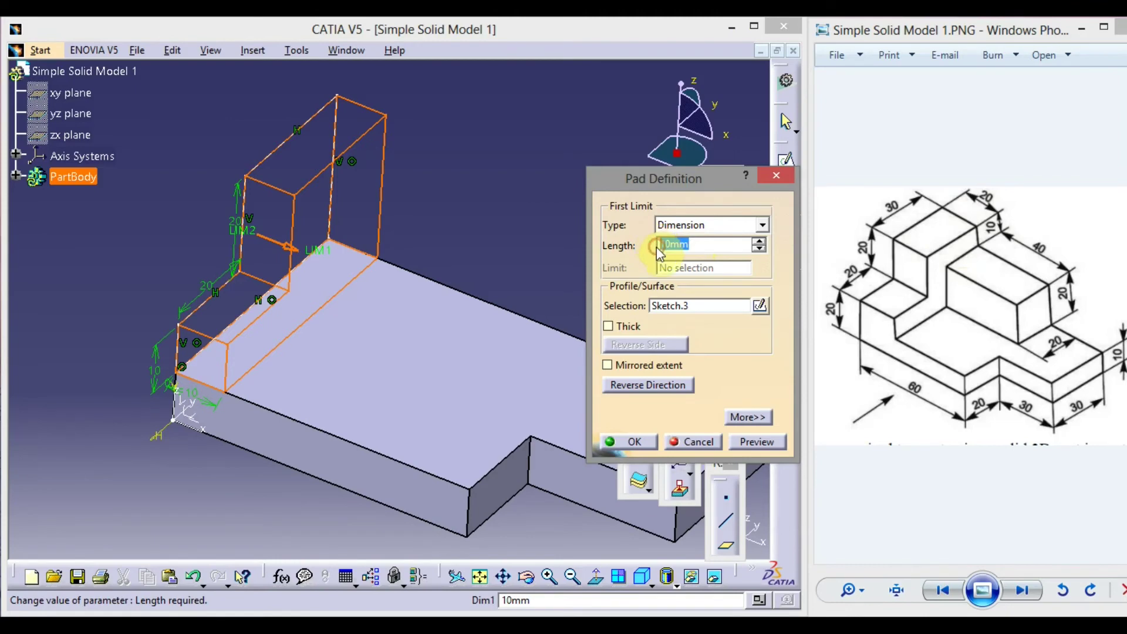
type("20")
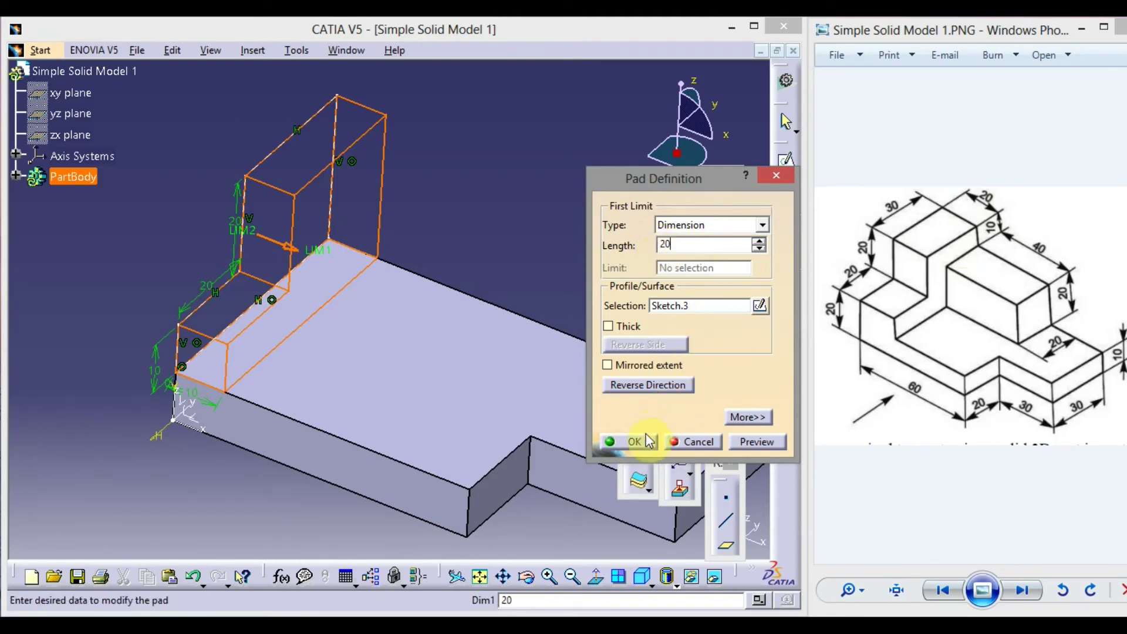
left_click(631, 441)
left_click(557, 263)
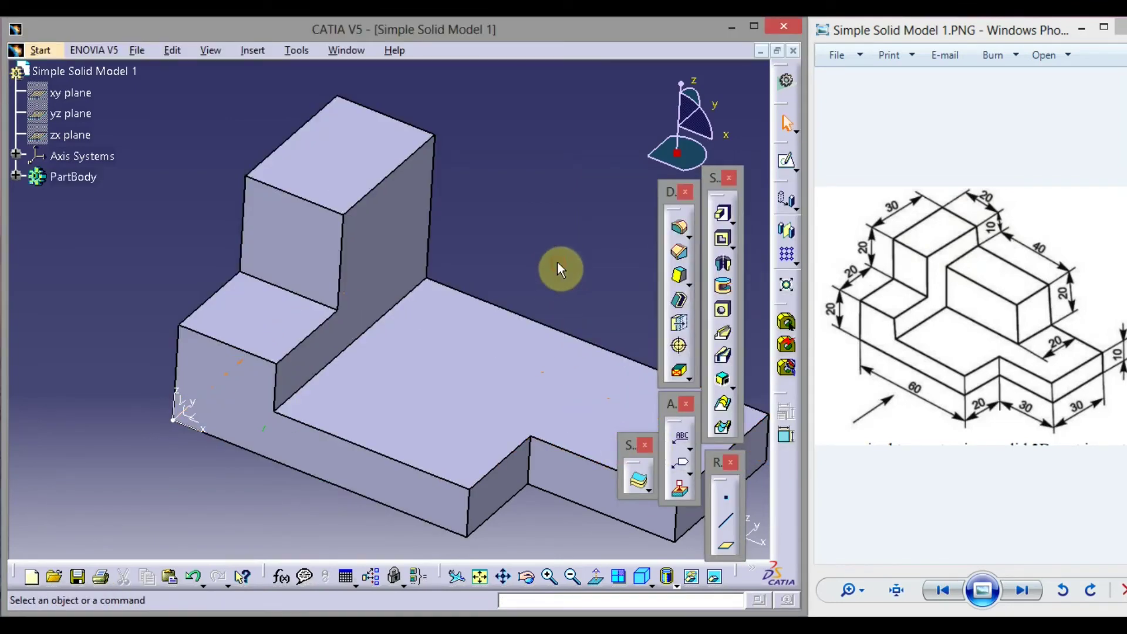
Step: Sketch a rectangle about 34 mm wide and 13 mm high on the base block's top face, beside the stepped pad
middle_click_drag(570, 275, 504, 244)
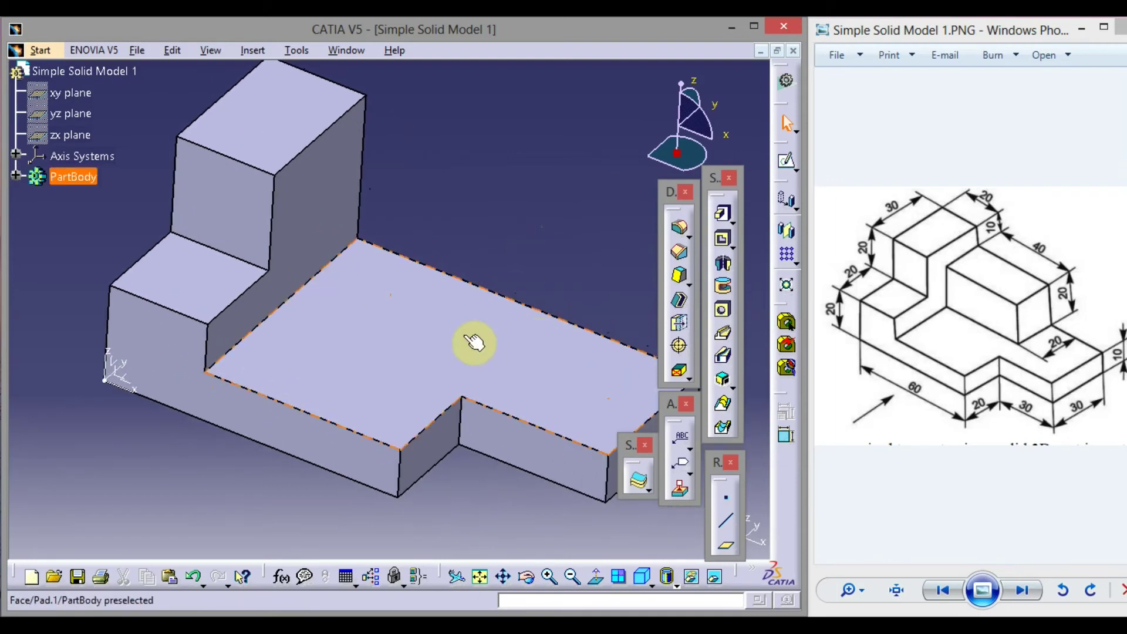
left_click(412, 342)
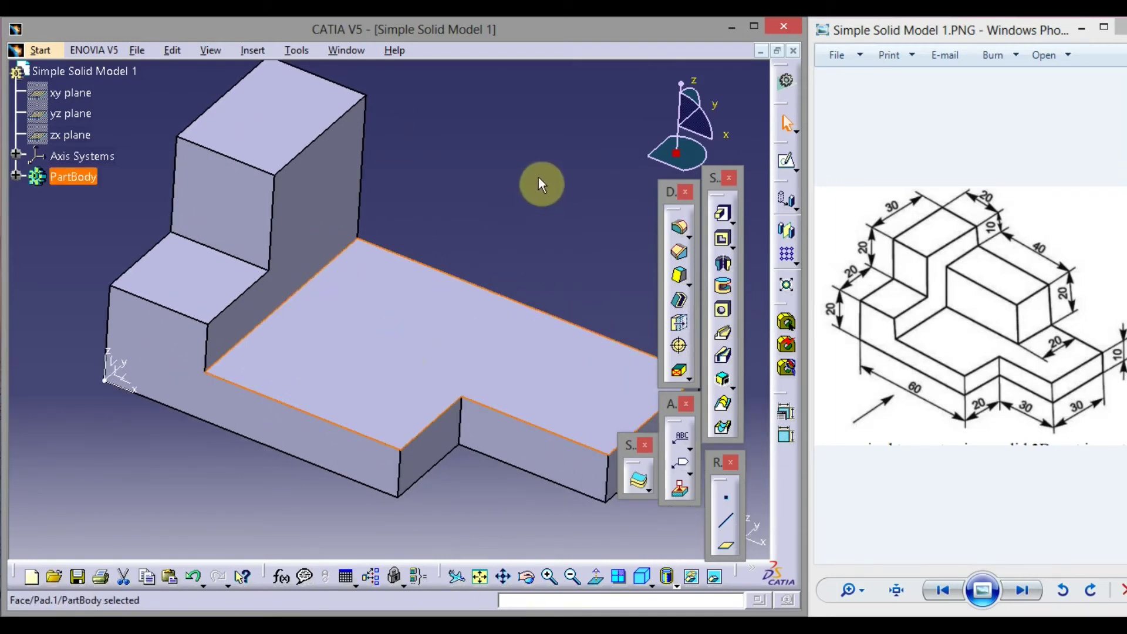
left_click(785, 161)
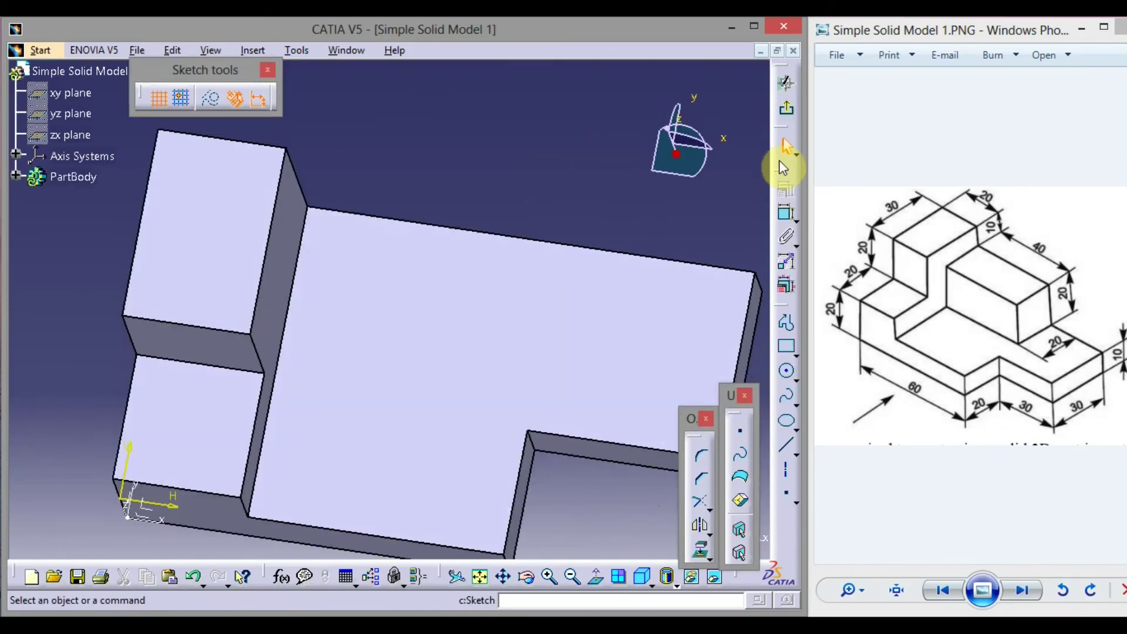
left_click(789, 350)
left_click(356, 262)
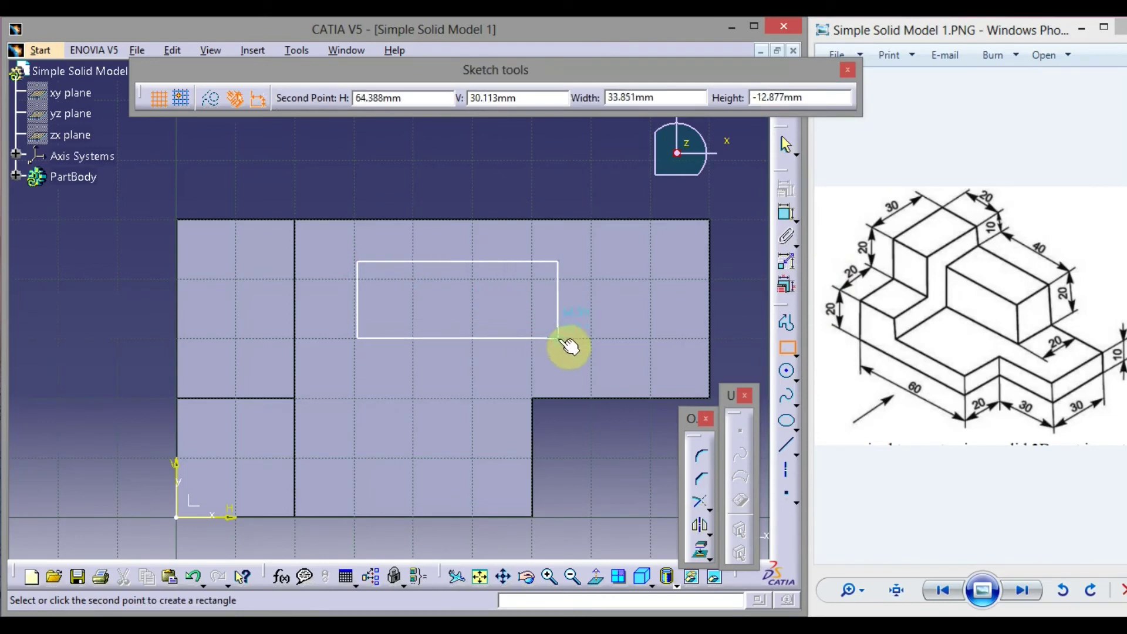
left_click(559, 340)
left_click(728, 225)
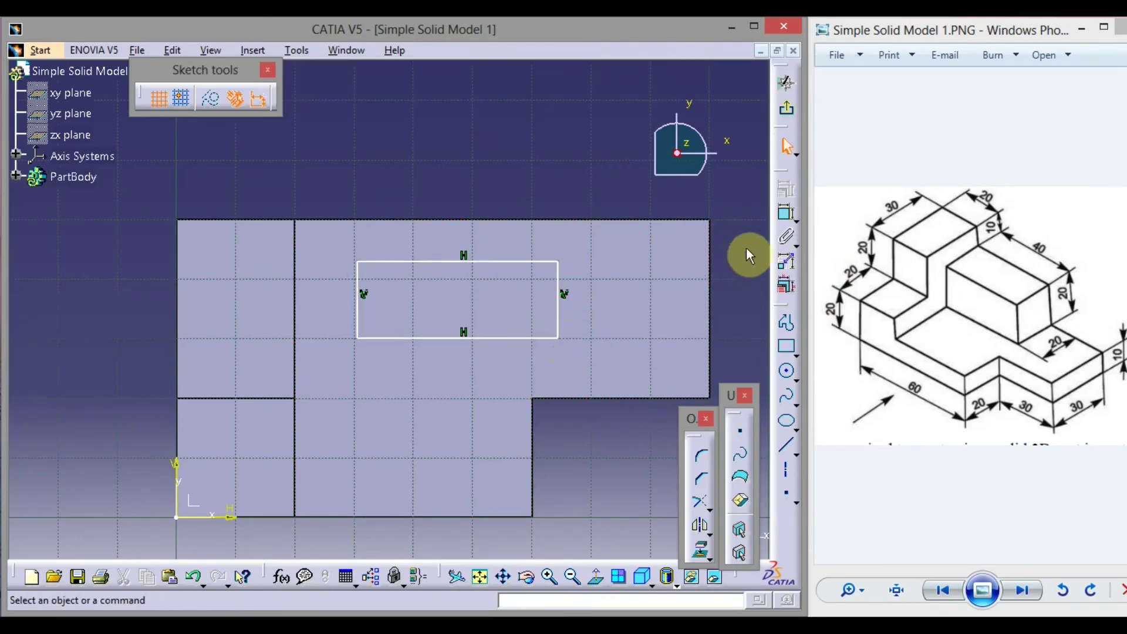
Step: Dimension the rectangle's top side and right side
left_click(787, 212)
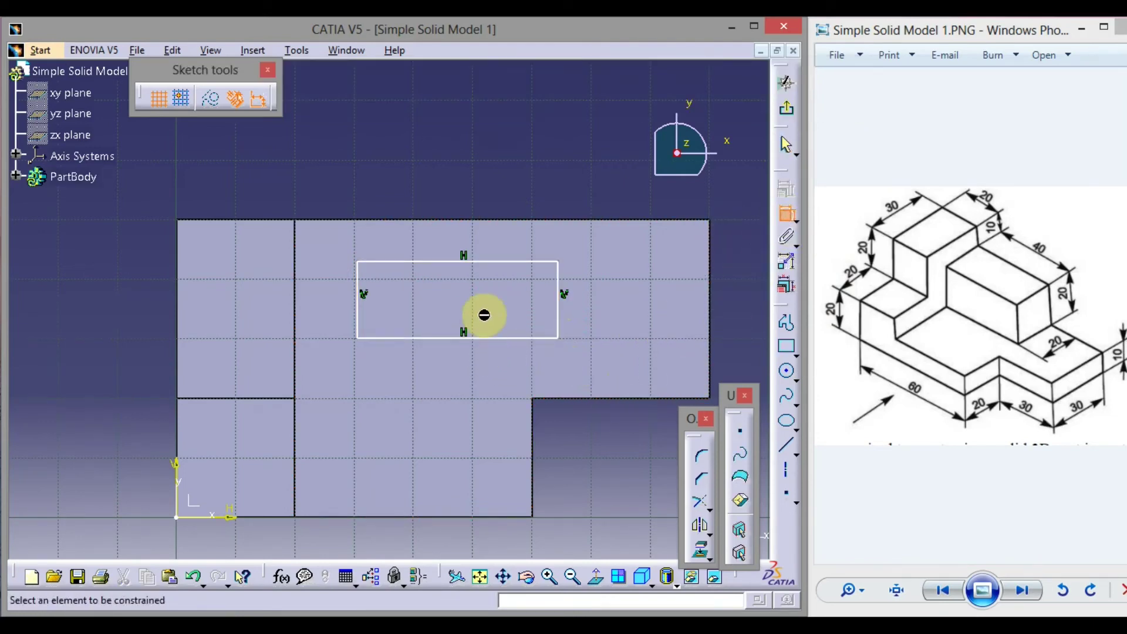
left_click(485, 261)
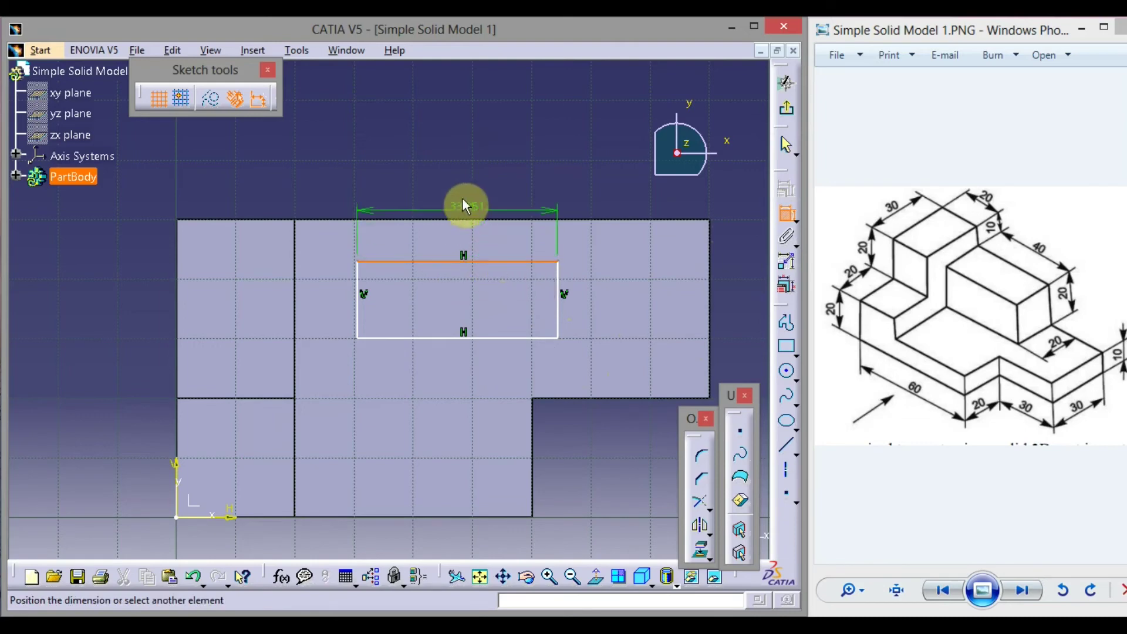
left_click(465, 178)
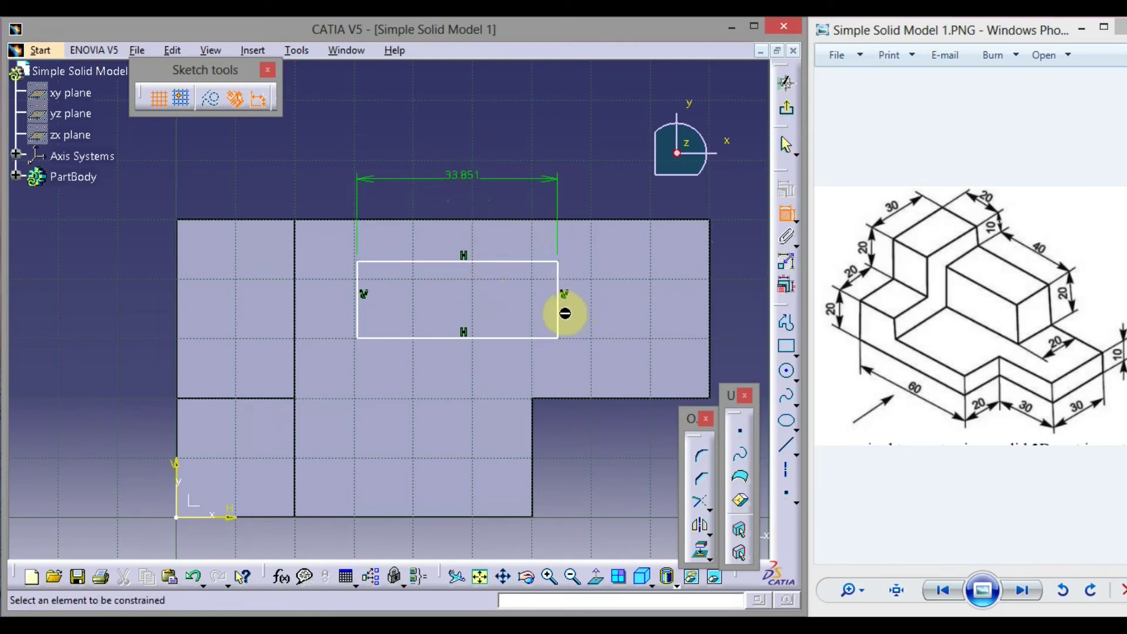
left_click(558, 307)
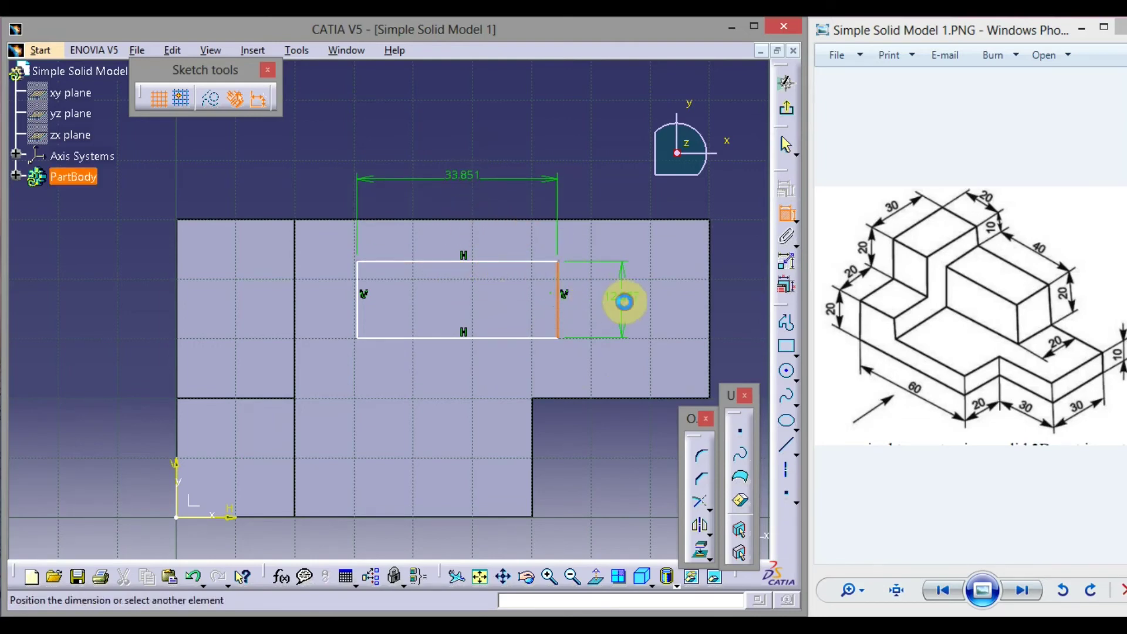
left_click(622, 302)
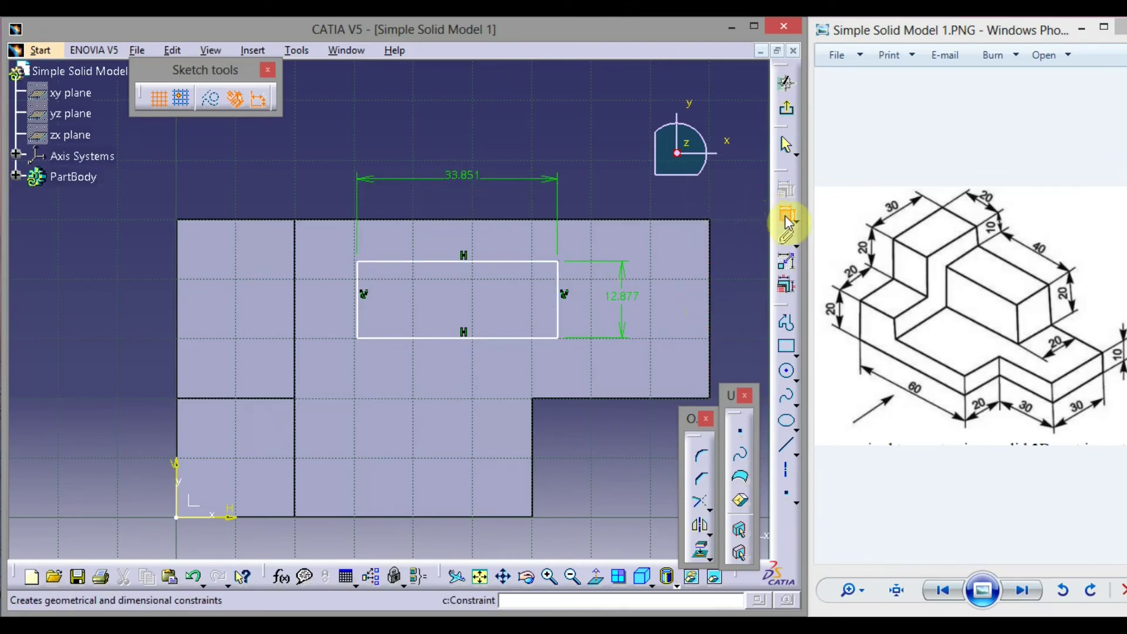
Step: Set the rectangle's width to 40 mm and its height to 20 mm
double_click(456, 175)
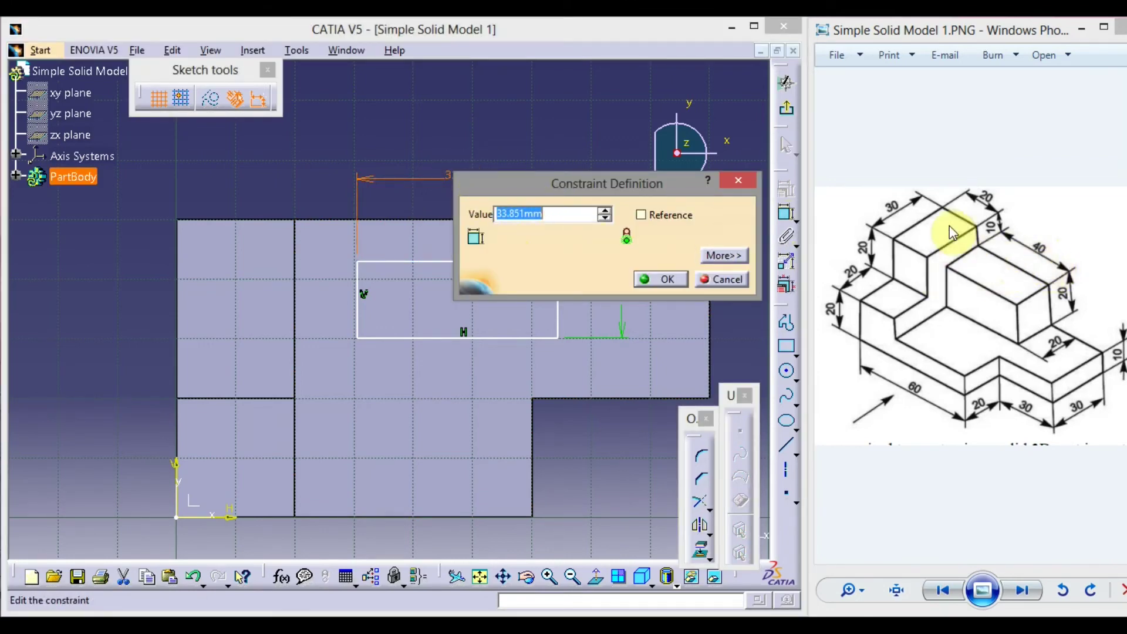
key("Return")
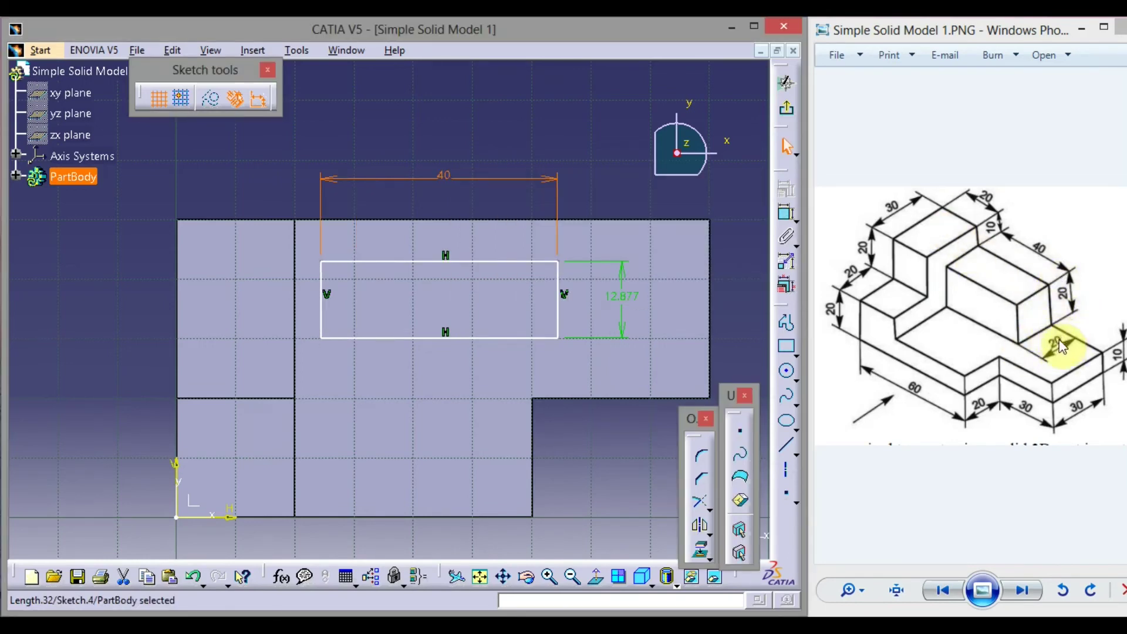
double_click(628, 296)
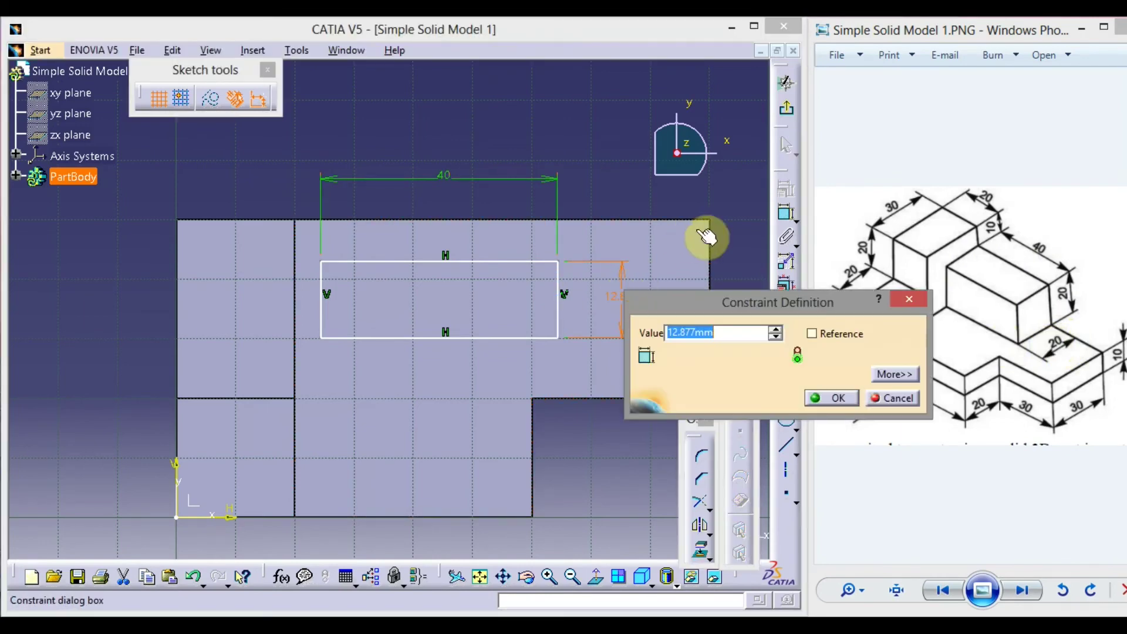
type("20")
key("Return")
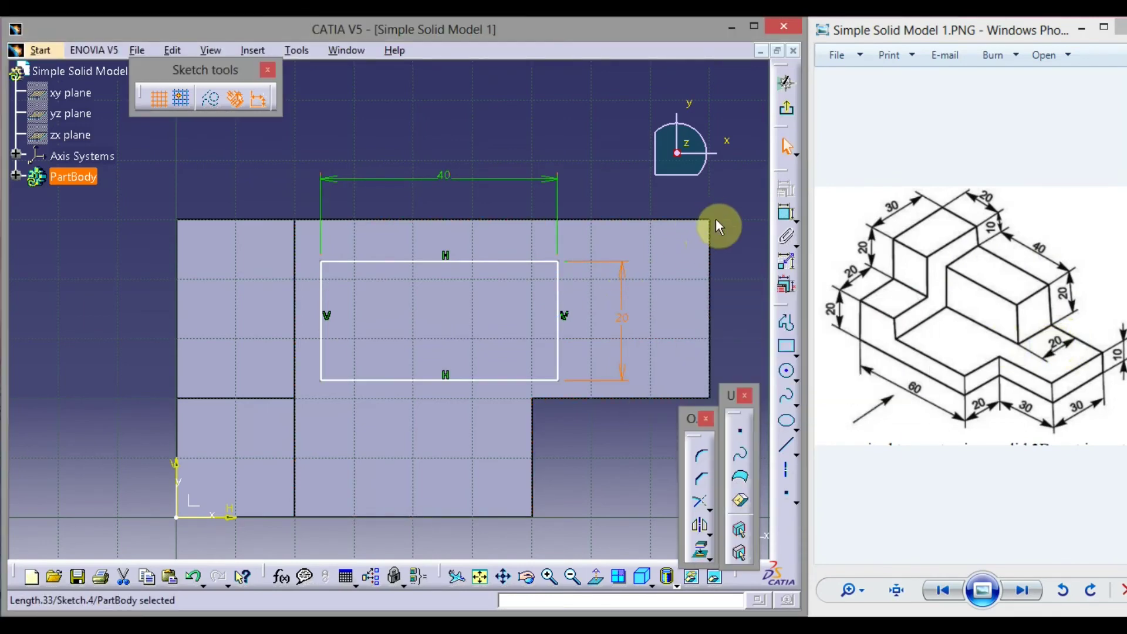
left_click(747, 209)
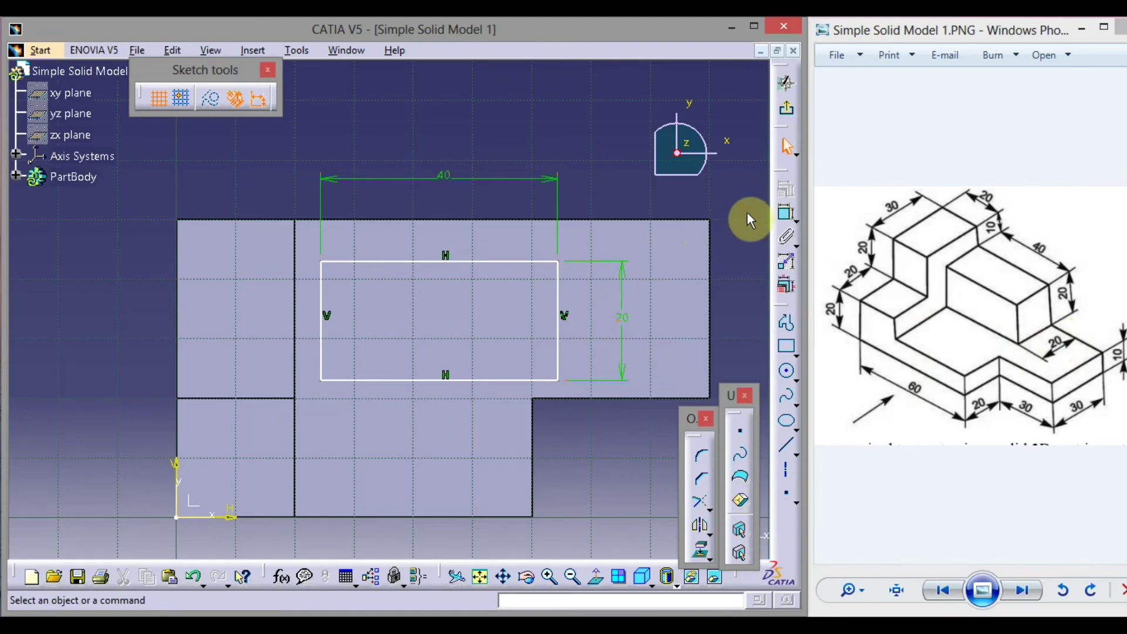
Step: Constrain the 40 x 20 mm rectangle's upper side to be coincident with the base block's rear edge
left_click(497, 262)
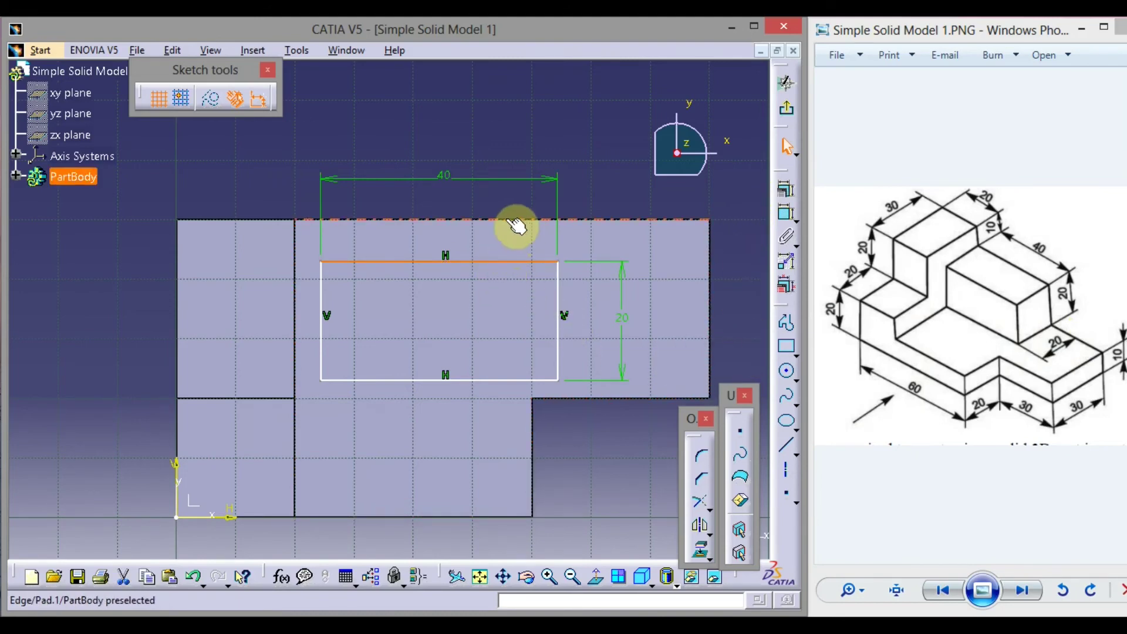
left_click(517, 226, "ctrl")
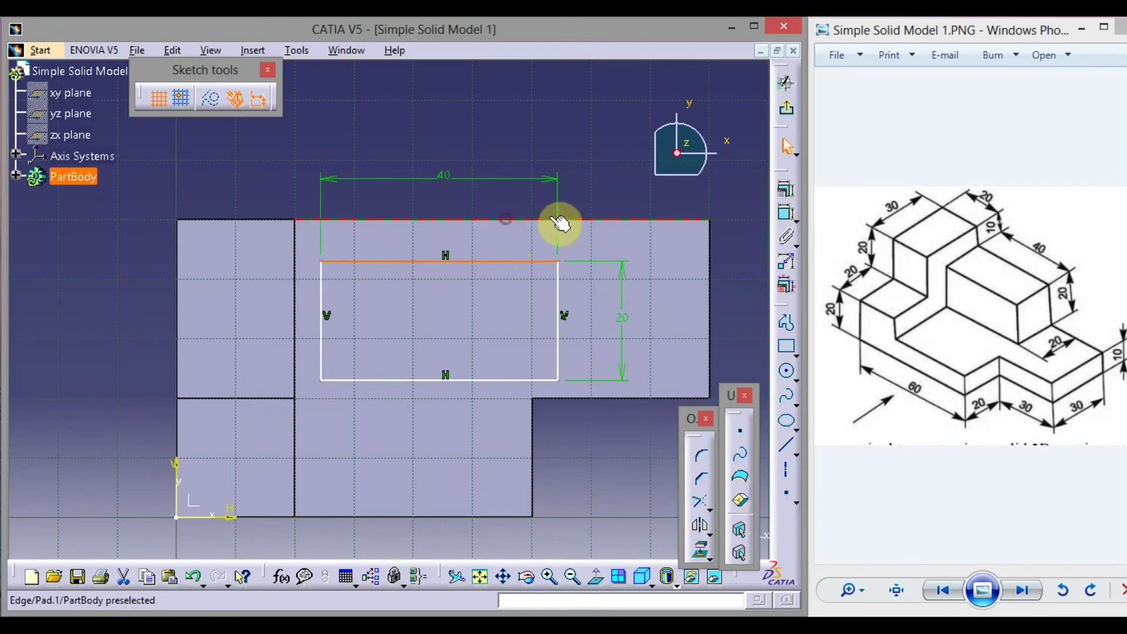
left_click(787, 192)
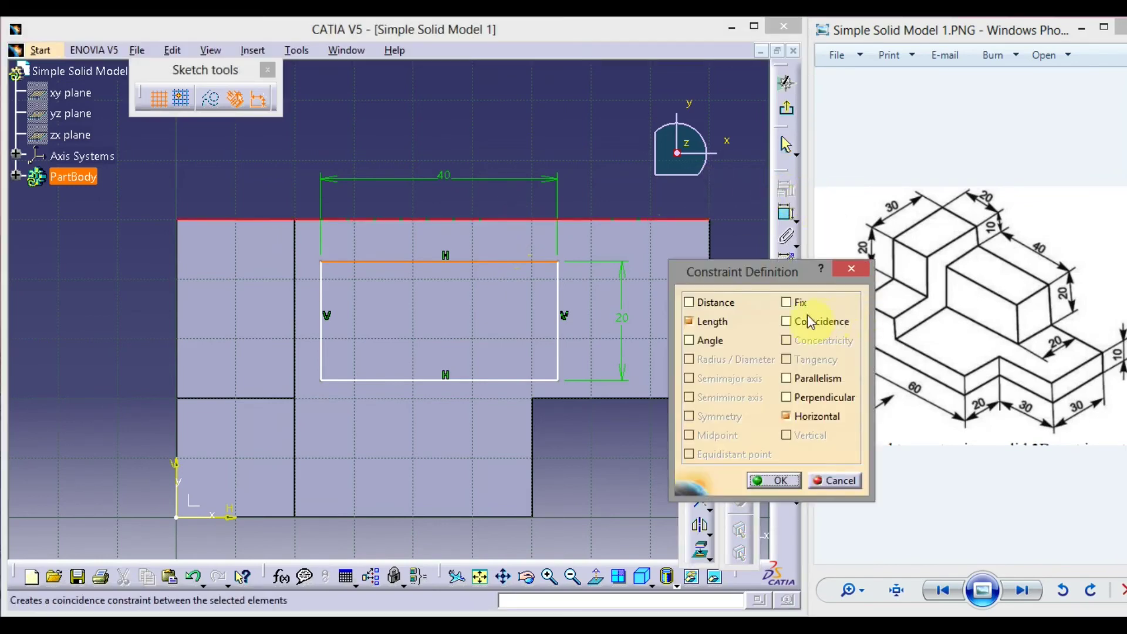
left_click(792, 323)
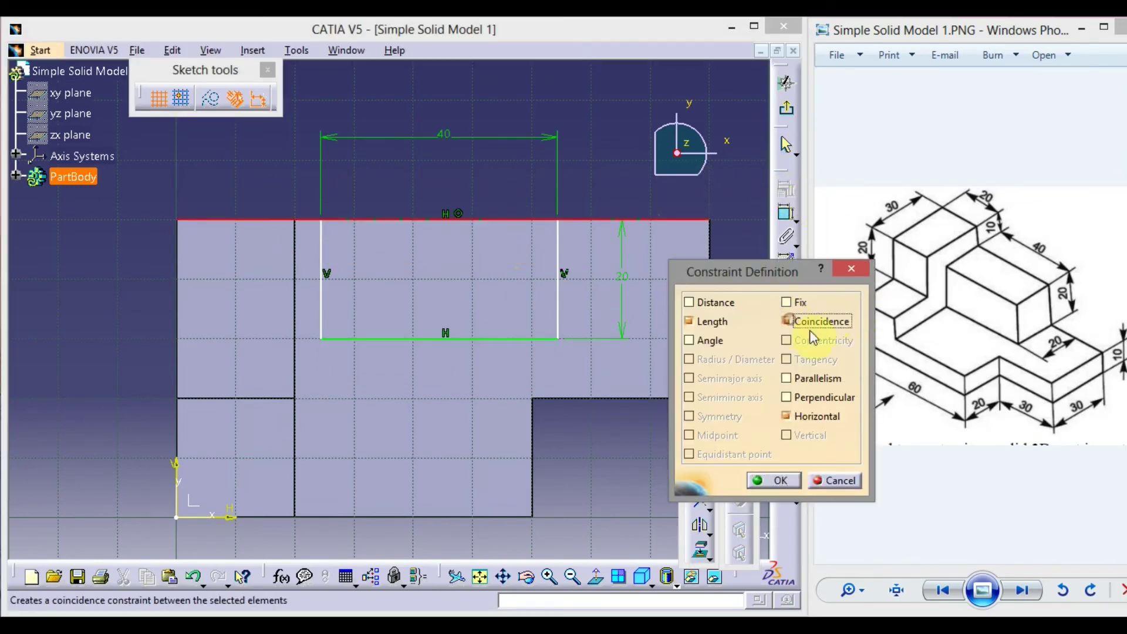
left_click(787, 479)
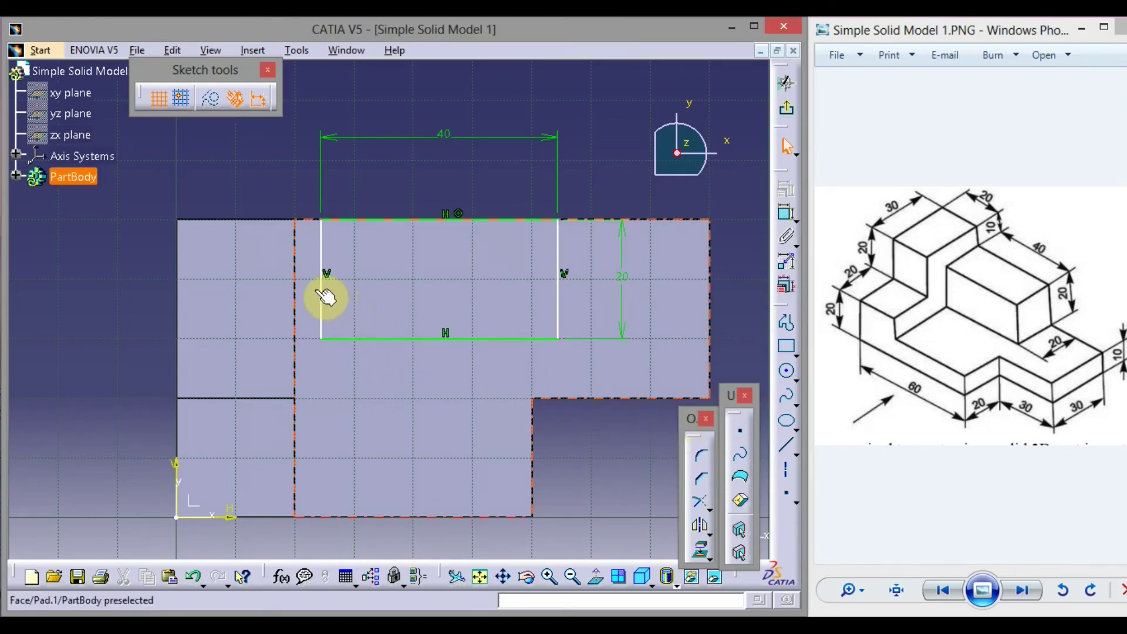
Step: Constrain the rectangle's left side to be coincident with the adjoining edge of the stepped pad
left_click(327, 297)
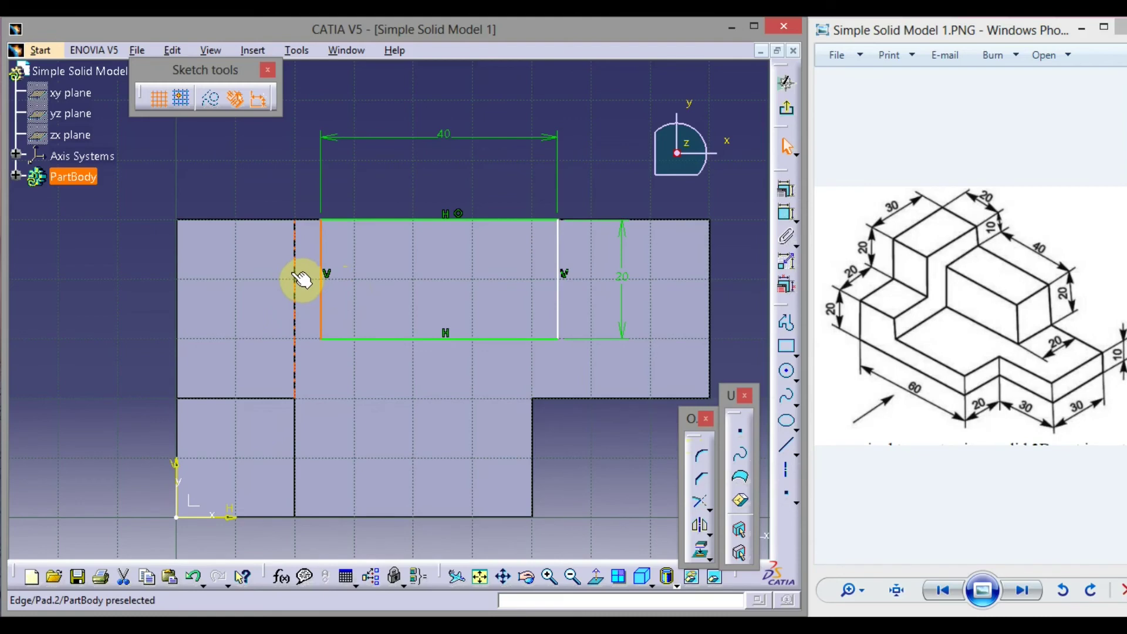
left_click(296, 277, "ctrl")
left_click(785, 192)
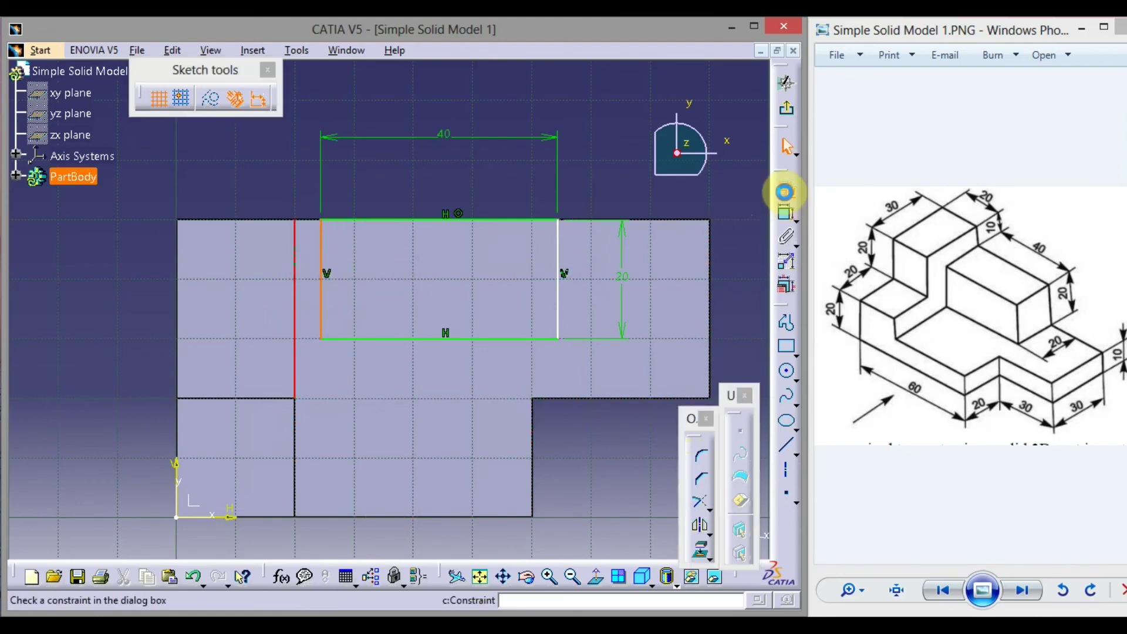
left_click(786, 321)
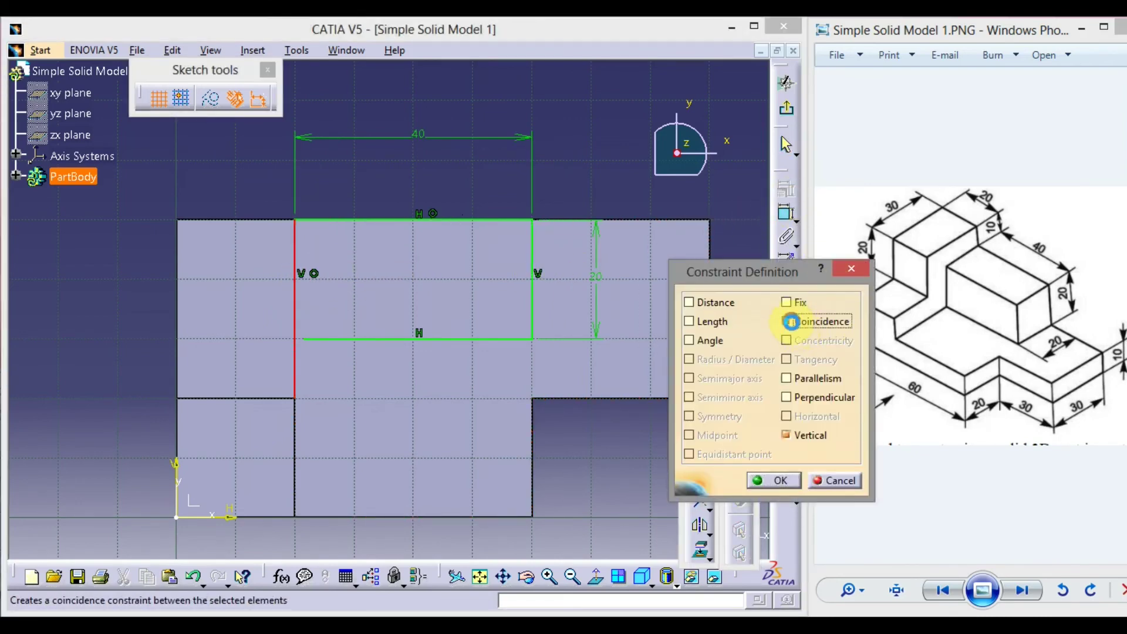
left_click(787, 479)
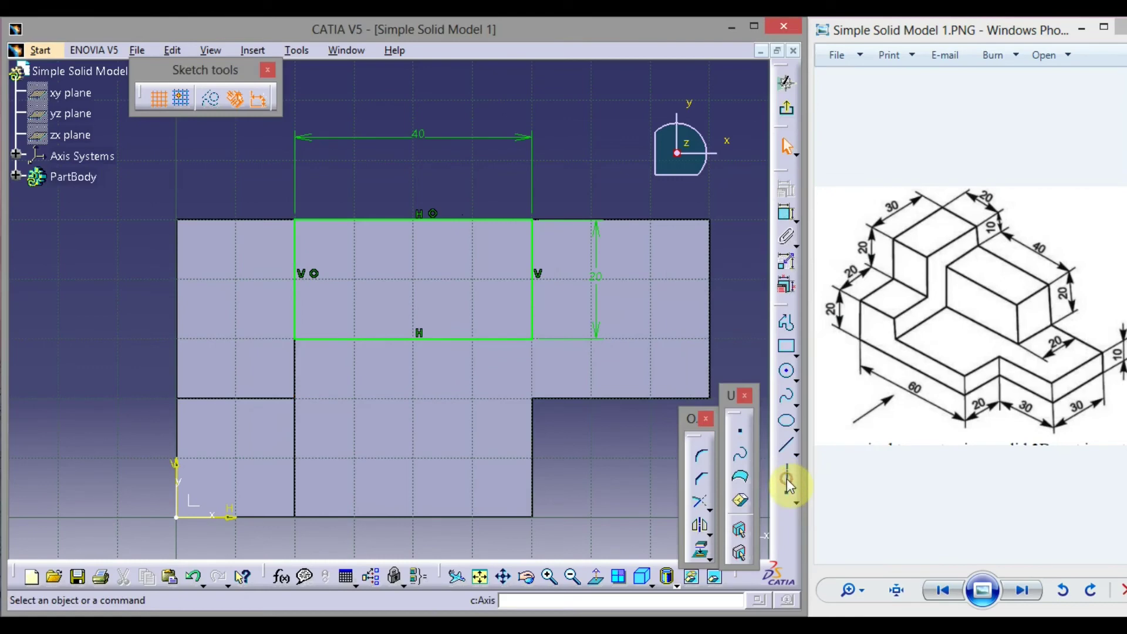
Step: Exit the sketch and pad the rectangle 20 mm upward from the base block's top face
left_click(783, 143)
left_click(788, 114)
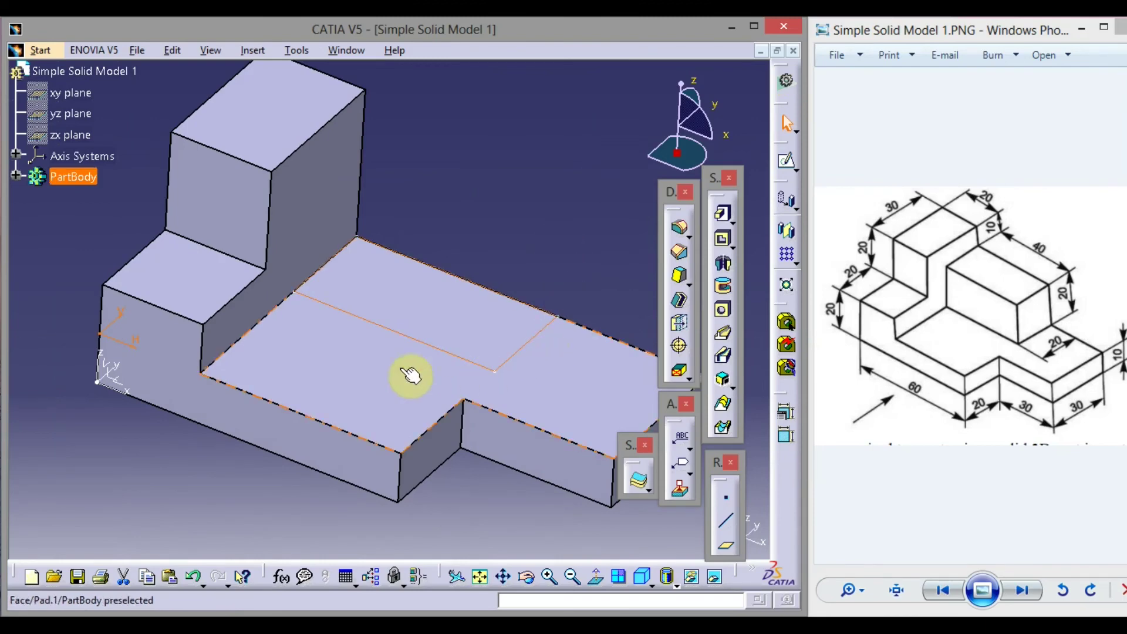
left_click(550, 328)
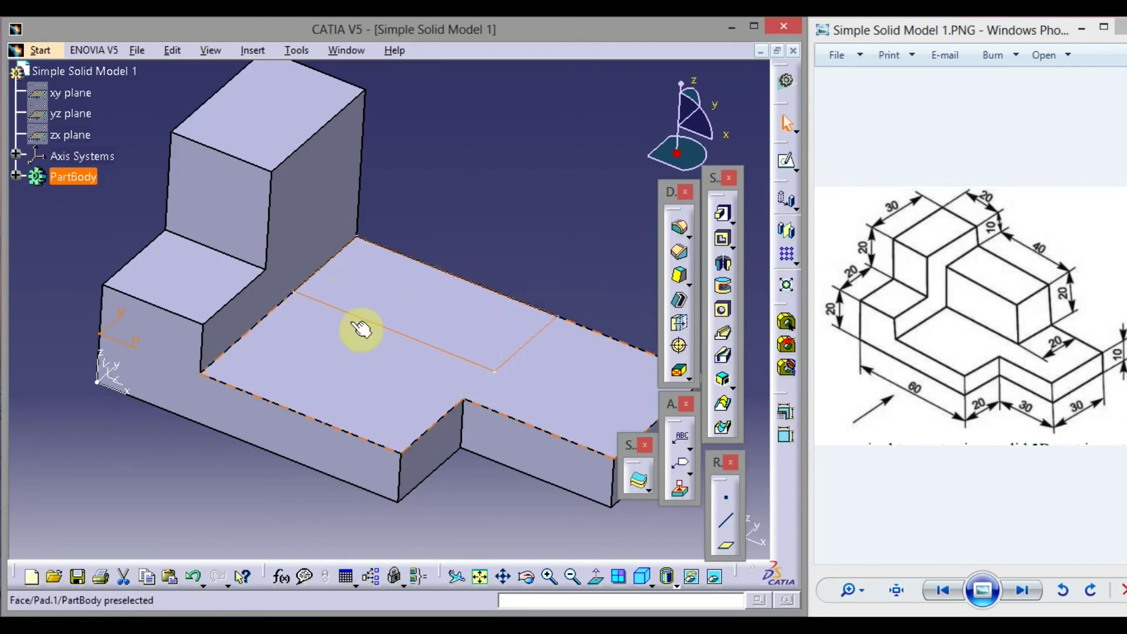
left_click(512, 204)
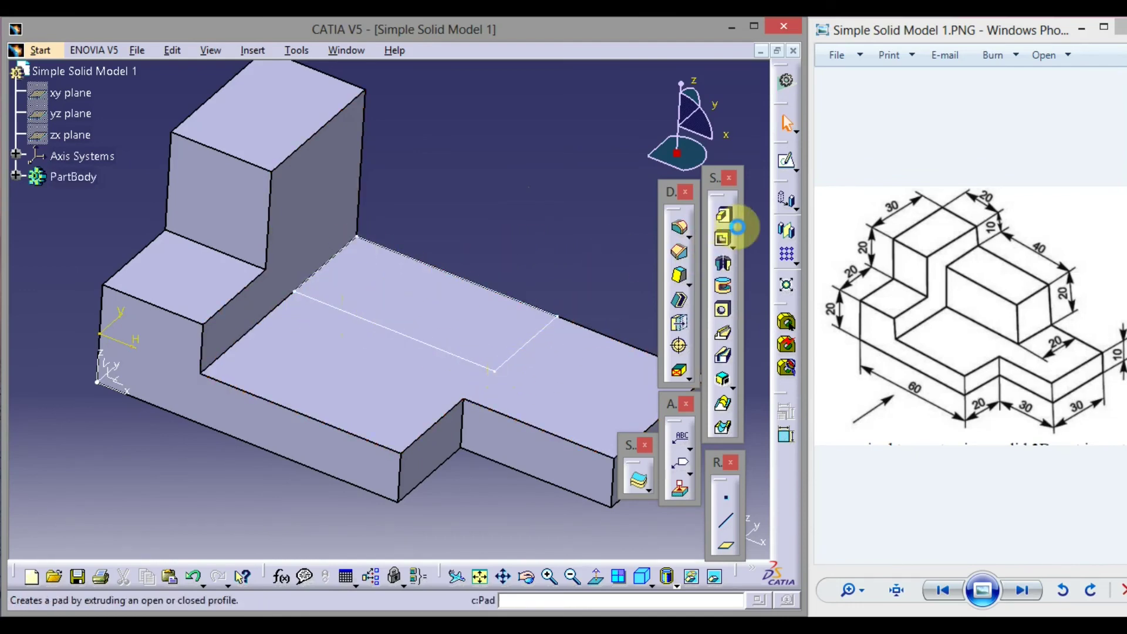
left_click(723, 213)
left_click_drag(696, 183, 780, 157)
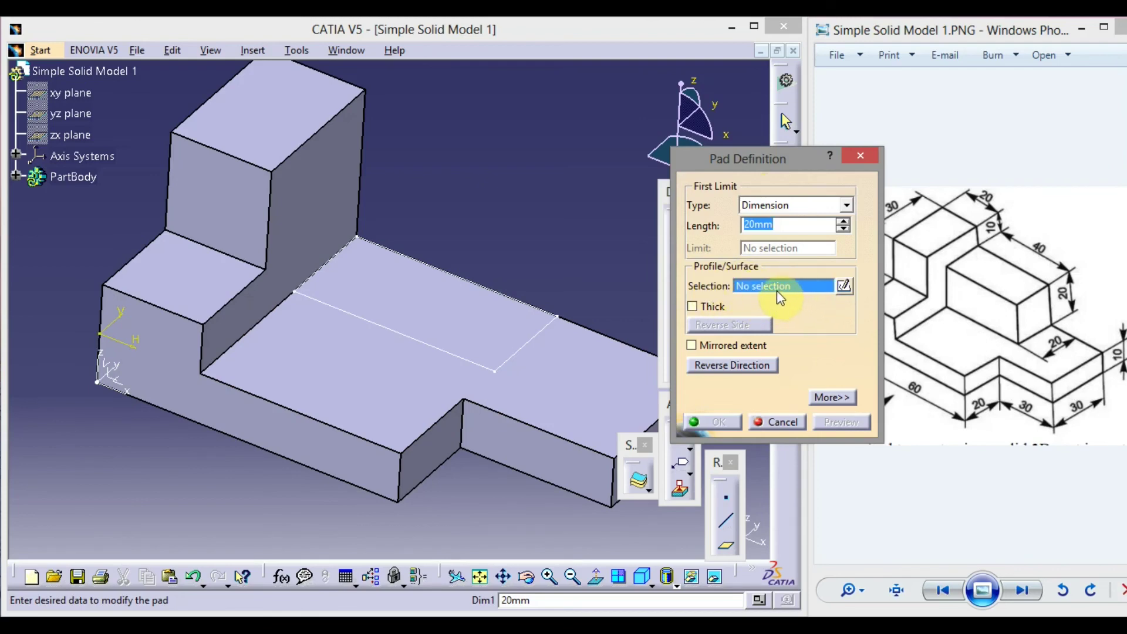
left_click(539, 351)
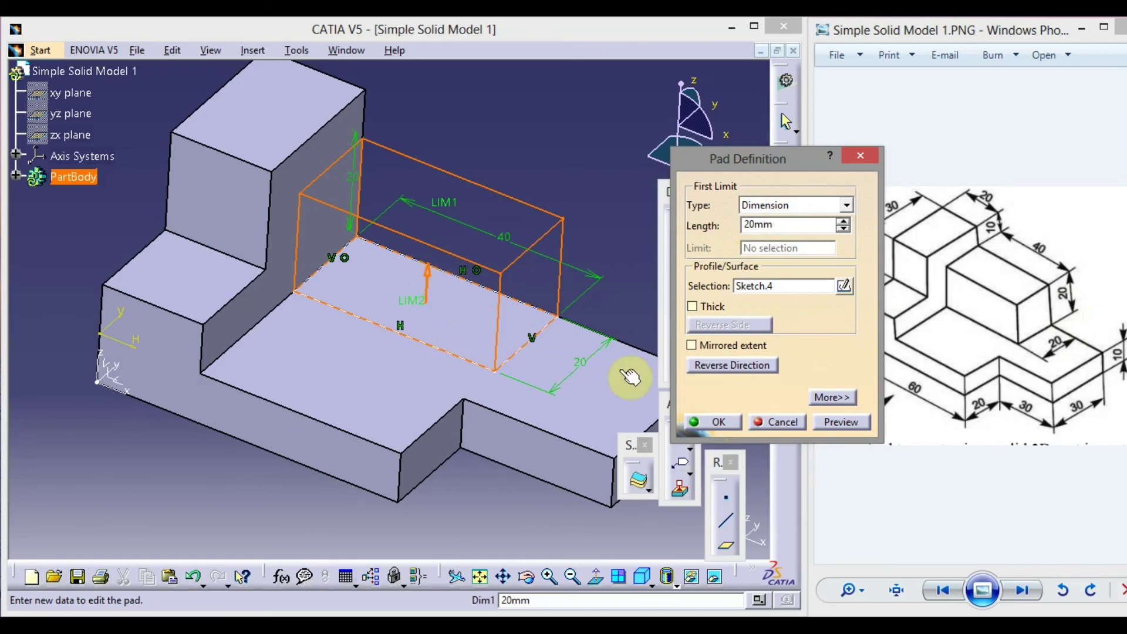
left_click(716, 424)
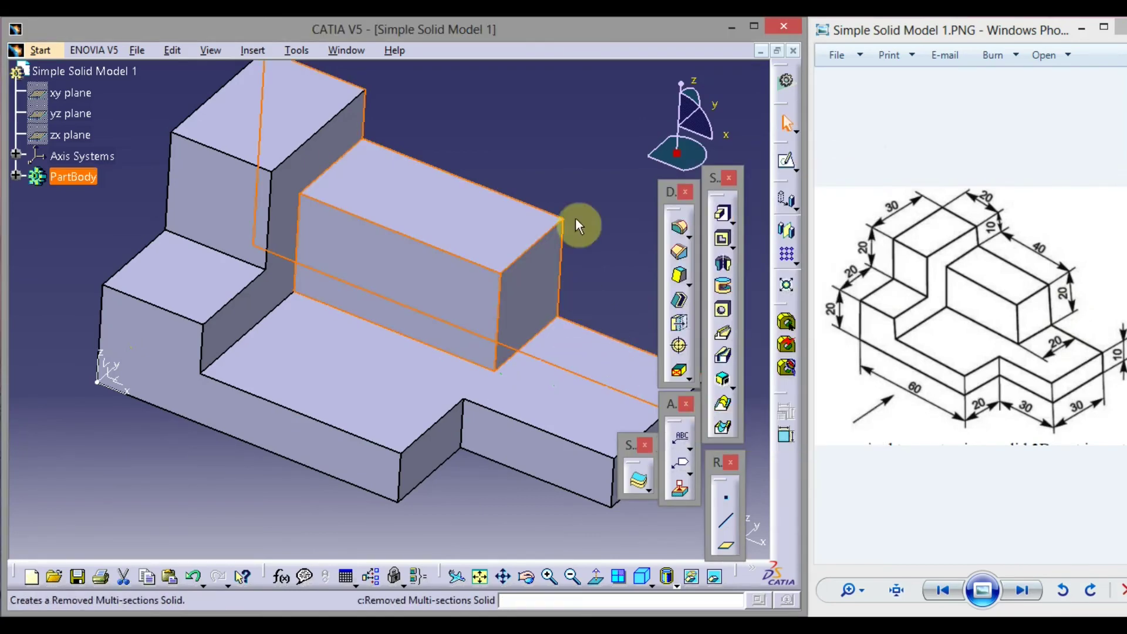
left_click(571, 176)
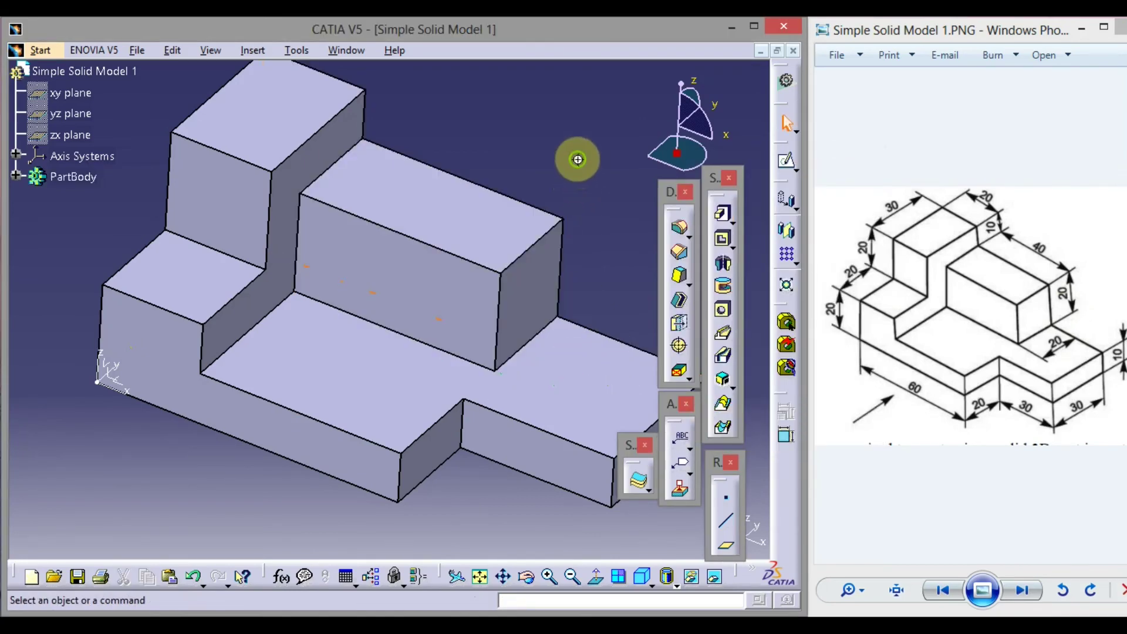
middle_click_drag(578, 159, 577, 202, "ctrl")
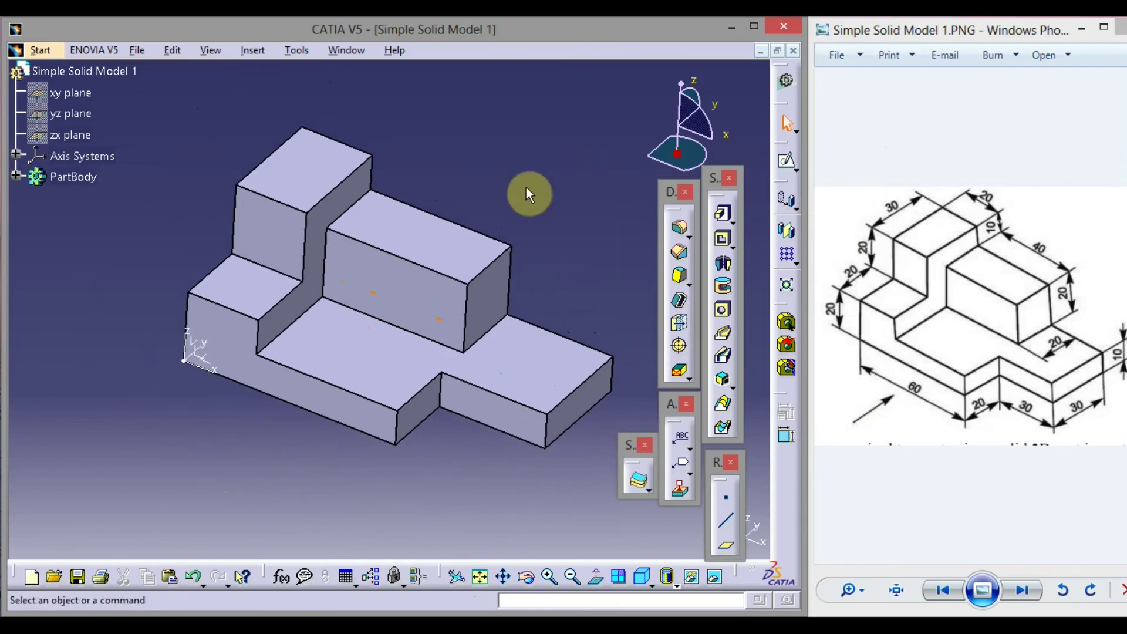
middle_click_drag(539, 214, 540, 196)
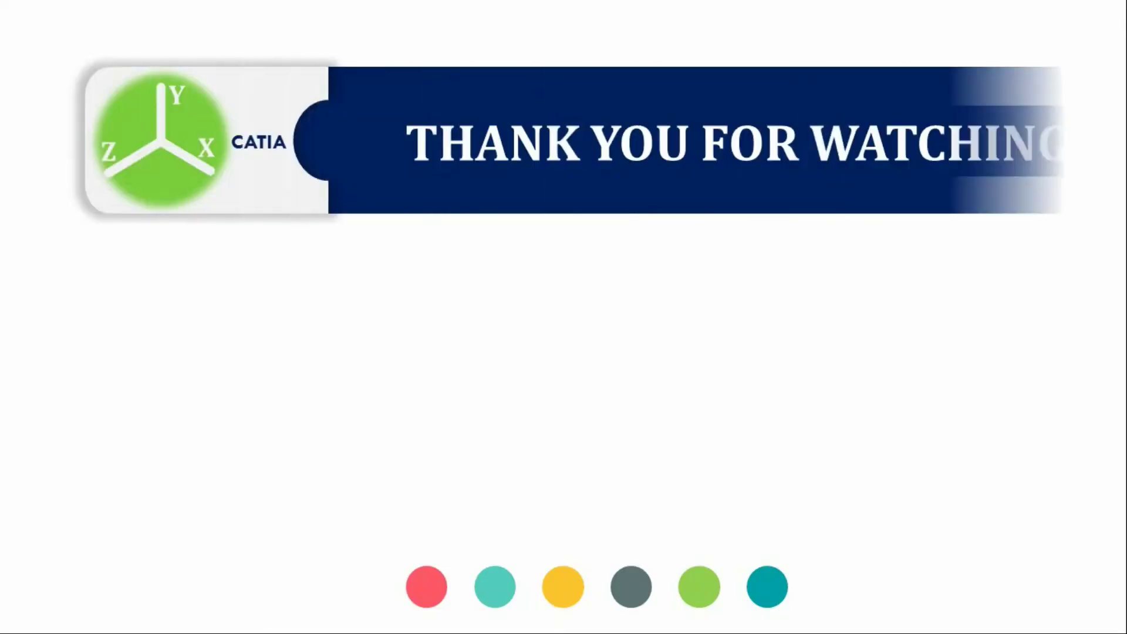